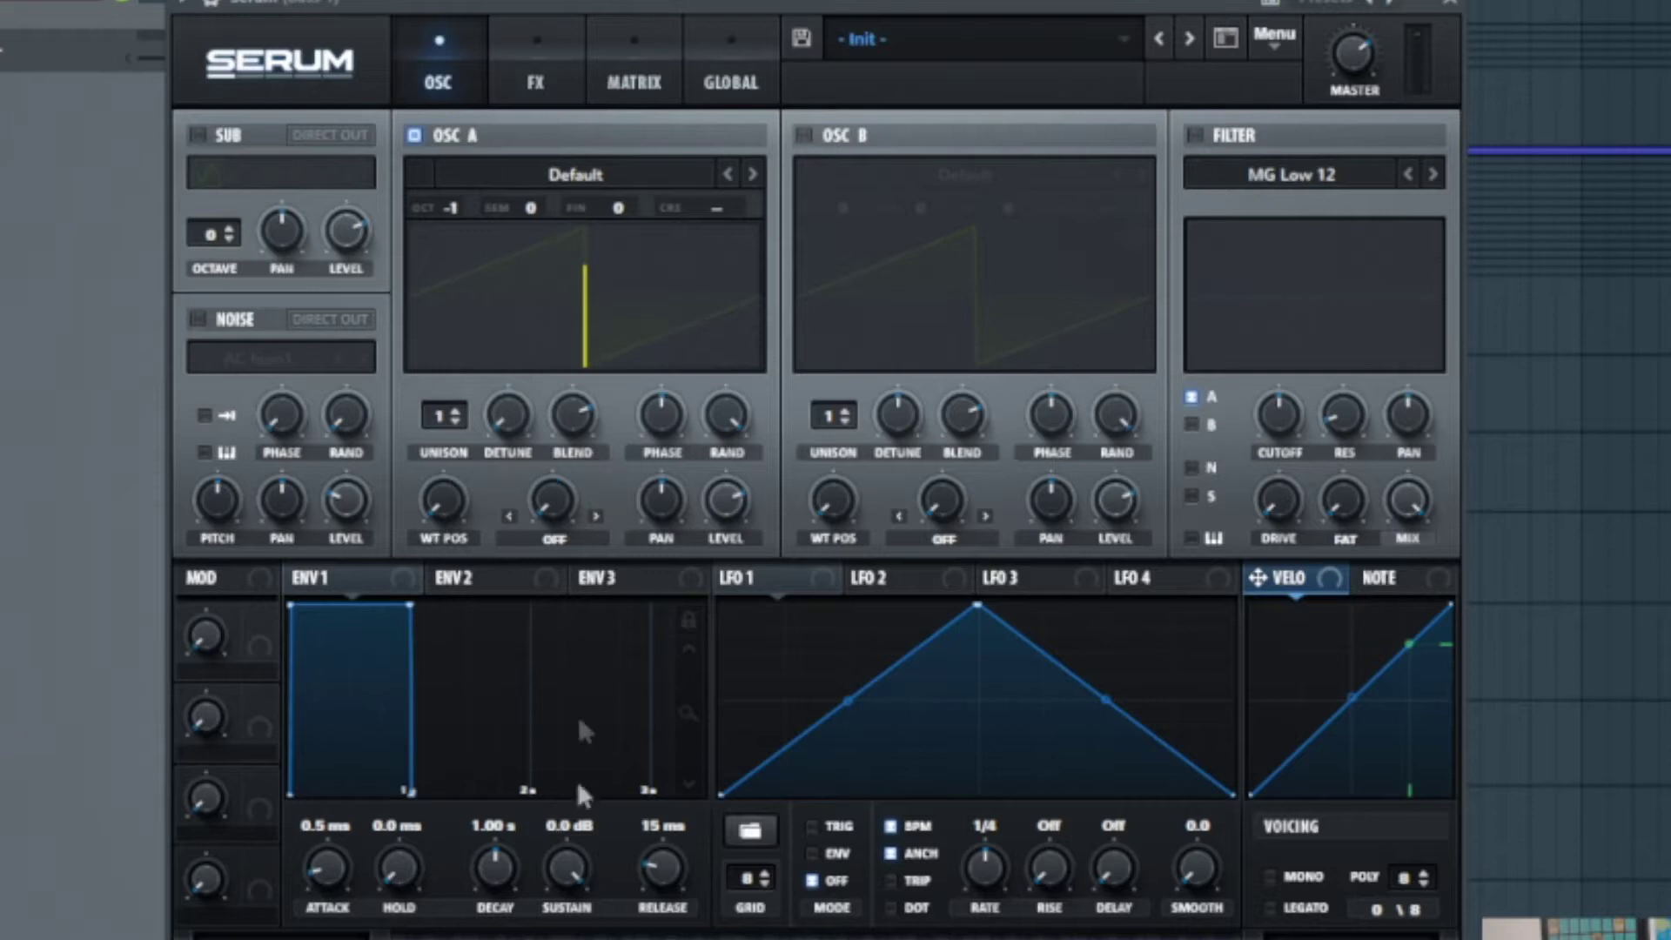
# Assign LFO 1 to modulate oscillator A's level with an amount of about 73
pyautogui.moveTo(713, 394); pyautogui.dragTo(724, 500)
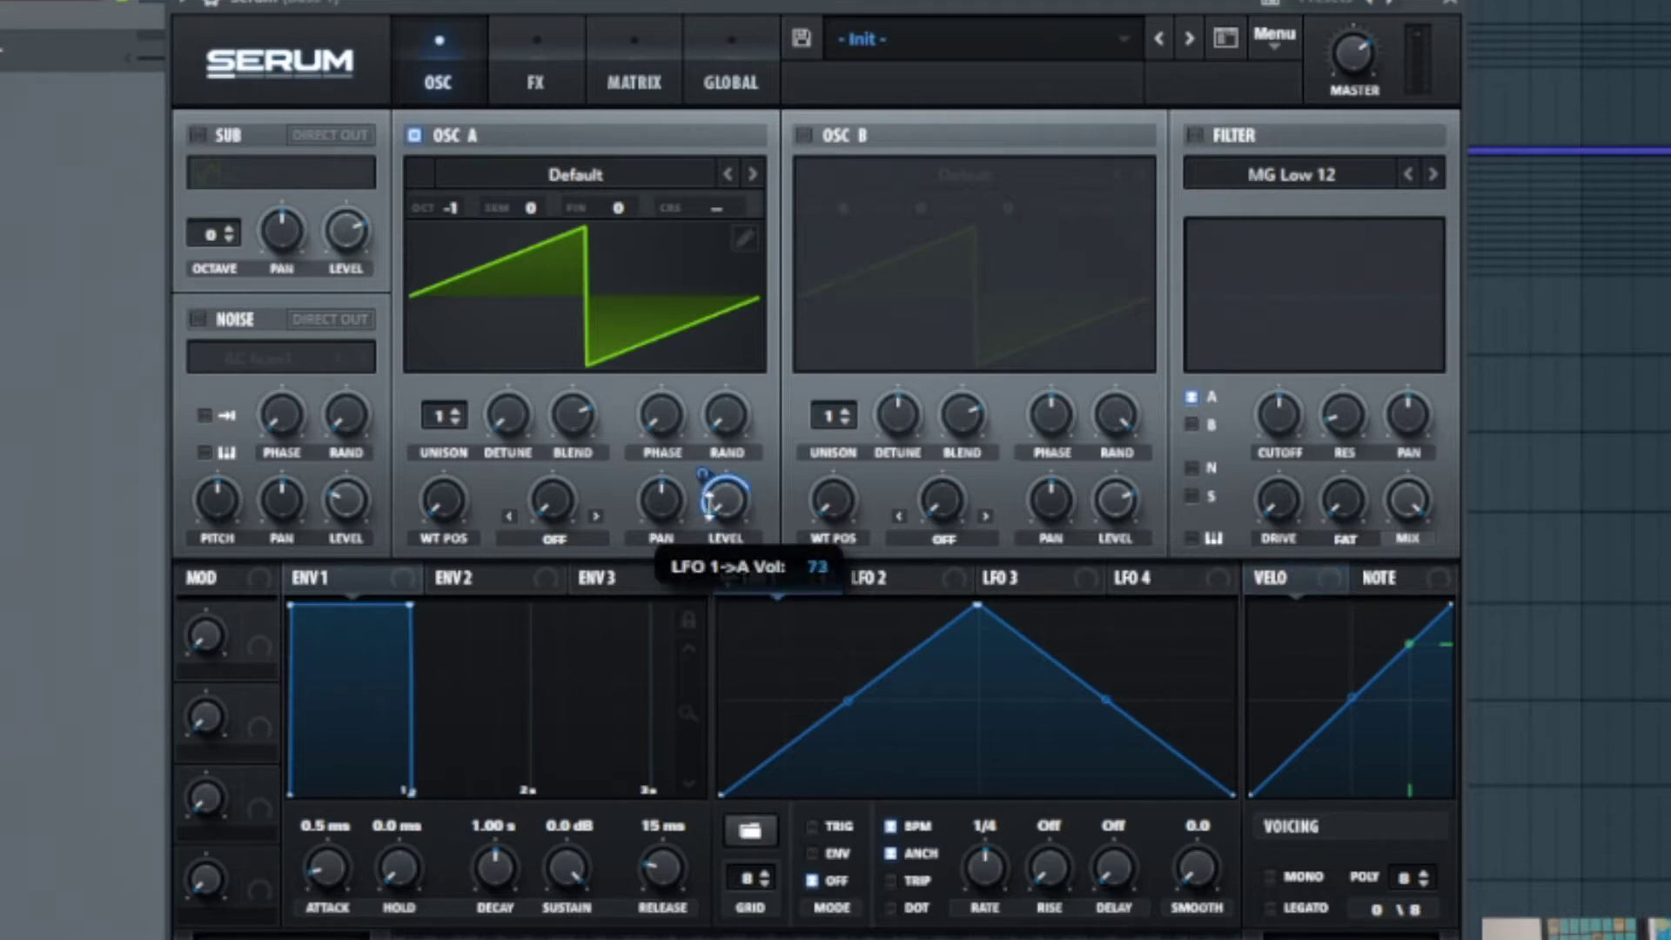
pyautogui.moveTo(710, 503); pyautogui.dragTo(711, 506)
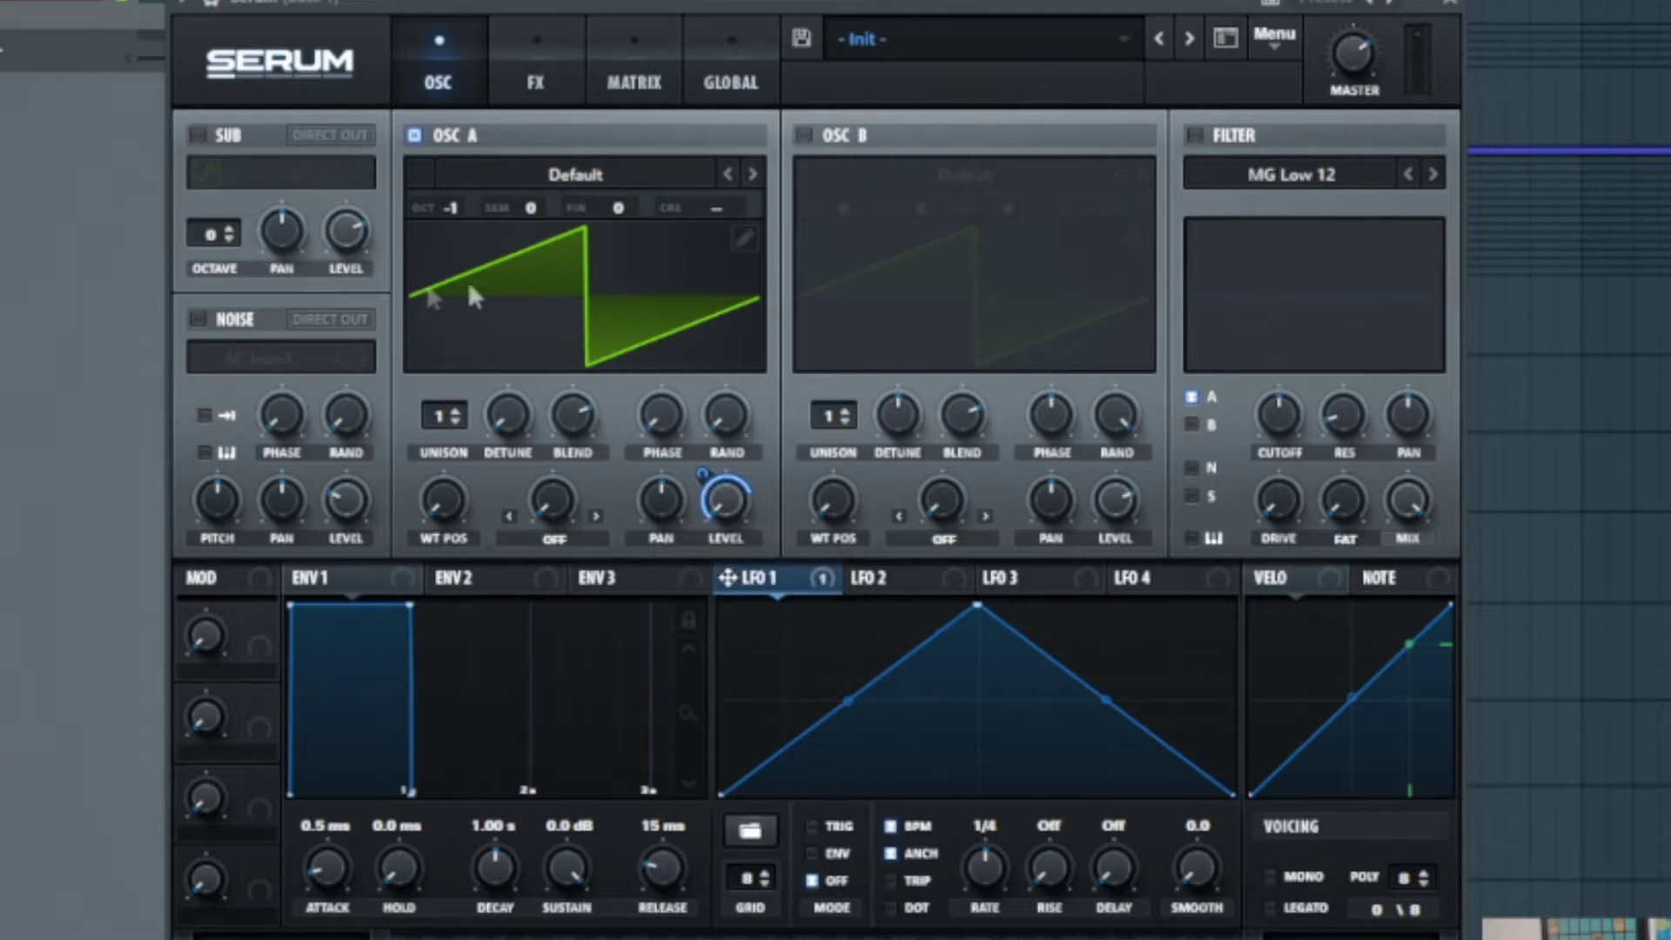
# Load the user wavetable Skanking Crew Bass 1 into oscillator A and raise its wavetable position
pyautogui.click(630, 170)
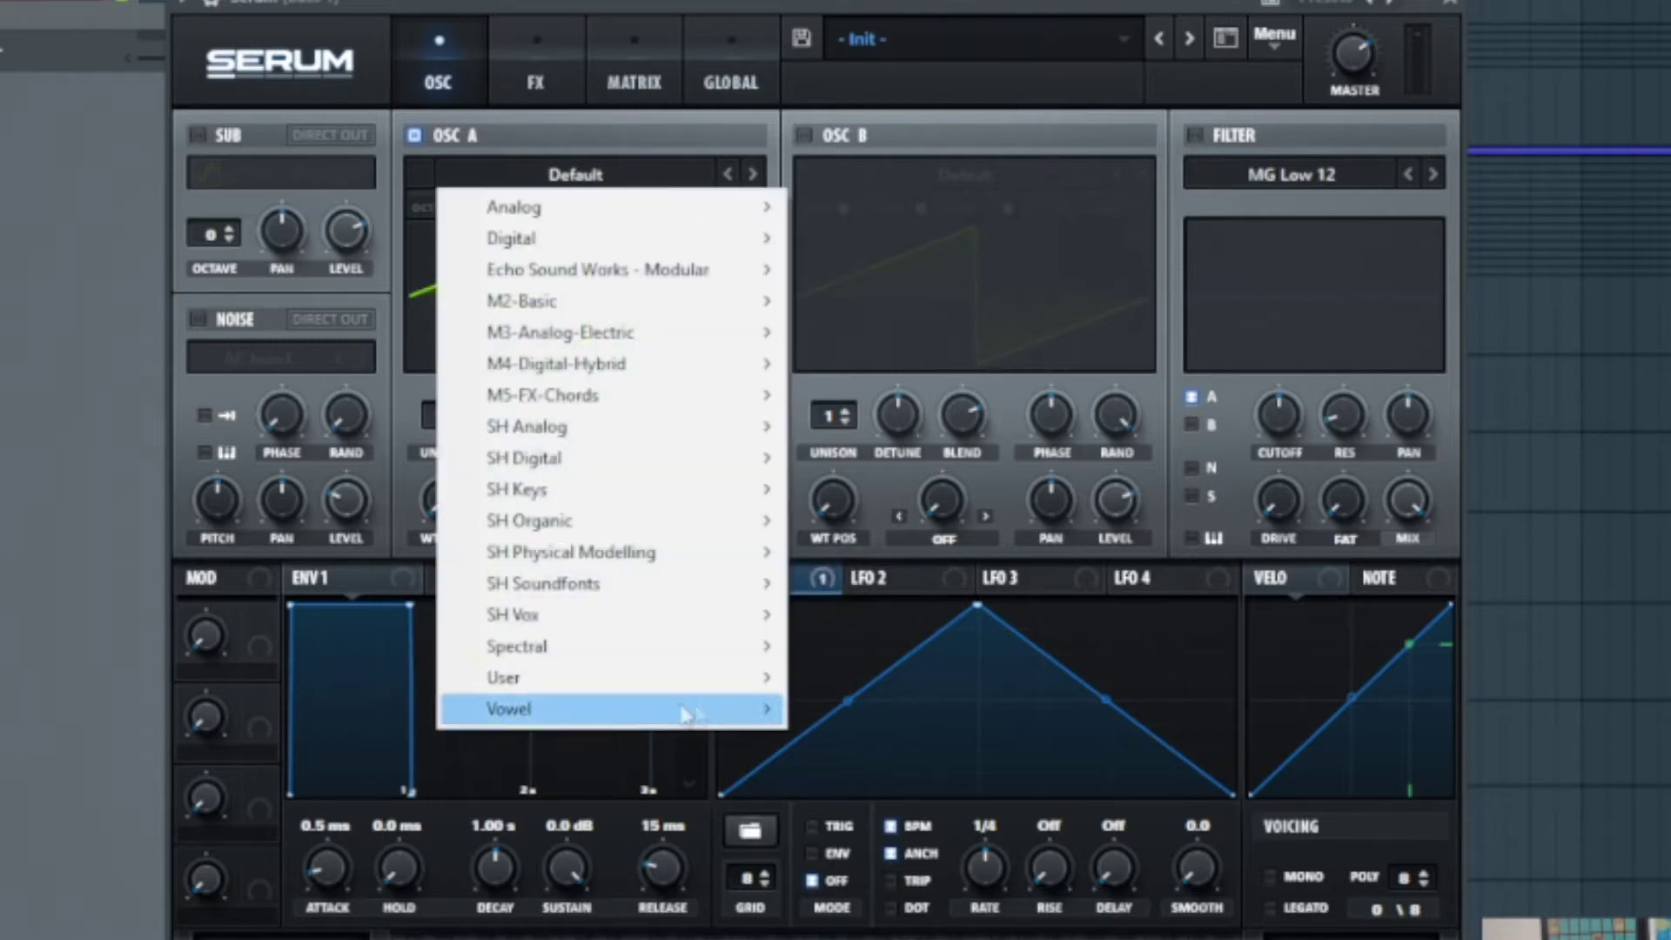
pyautogui.moveTo(578, 683)
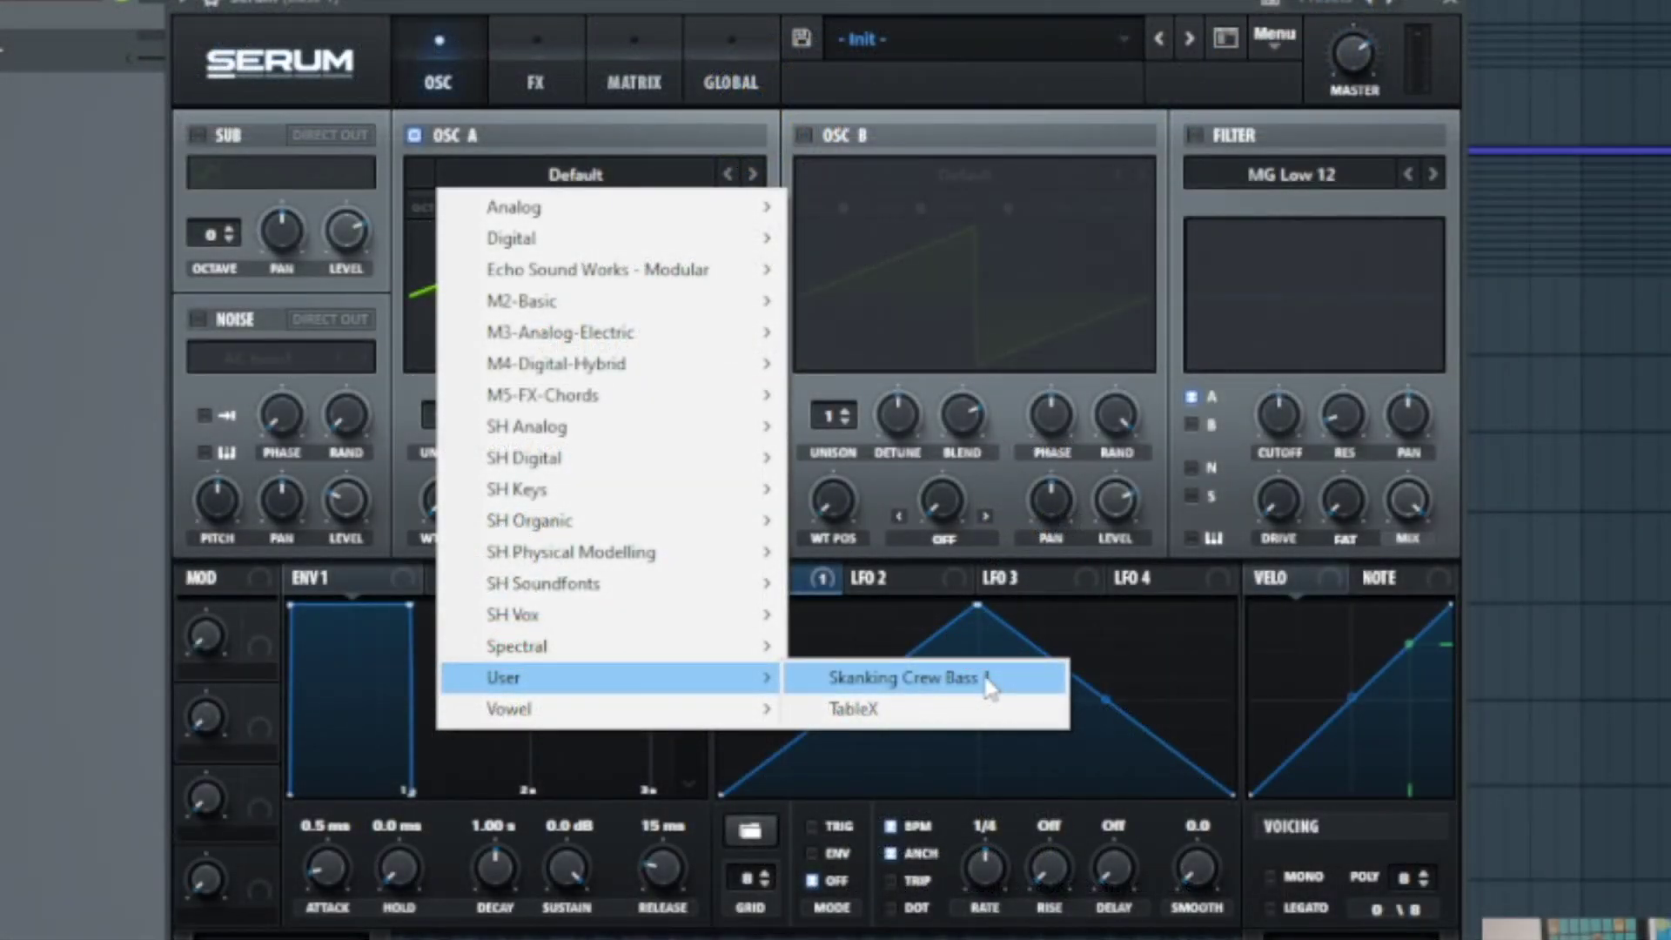
pyautogui.click(990, 684)
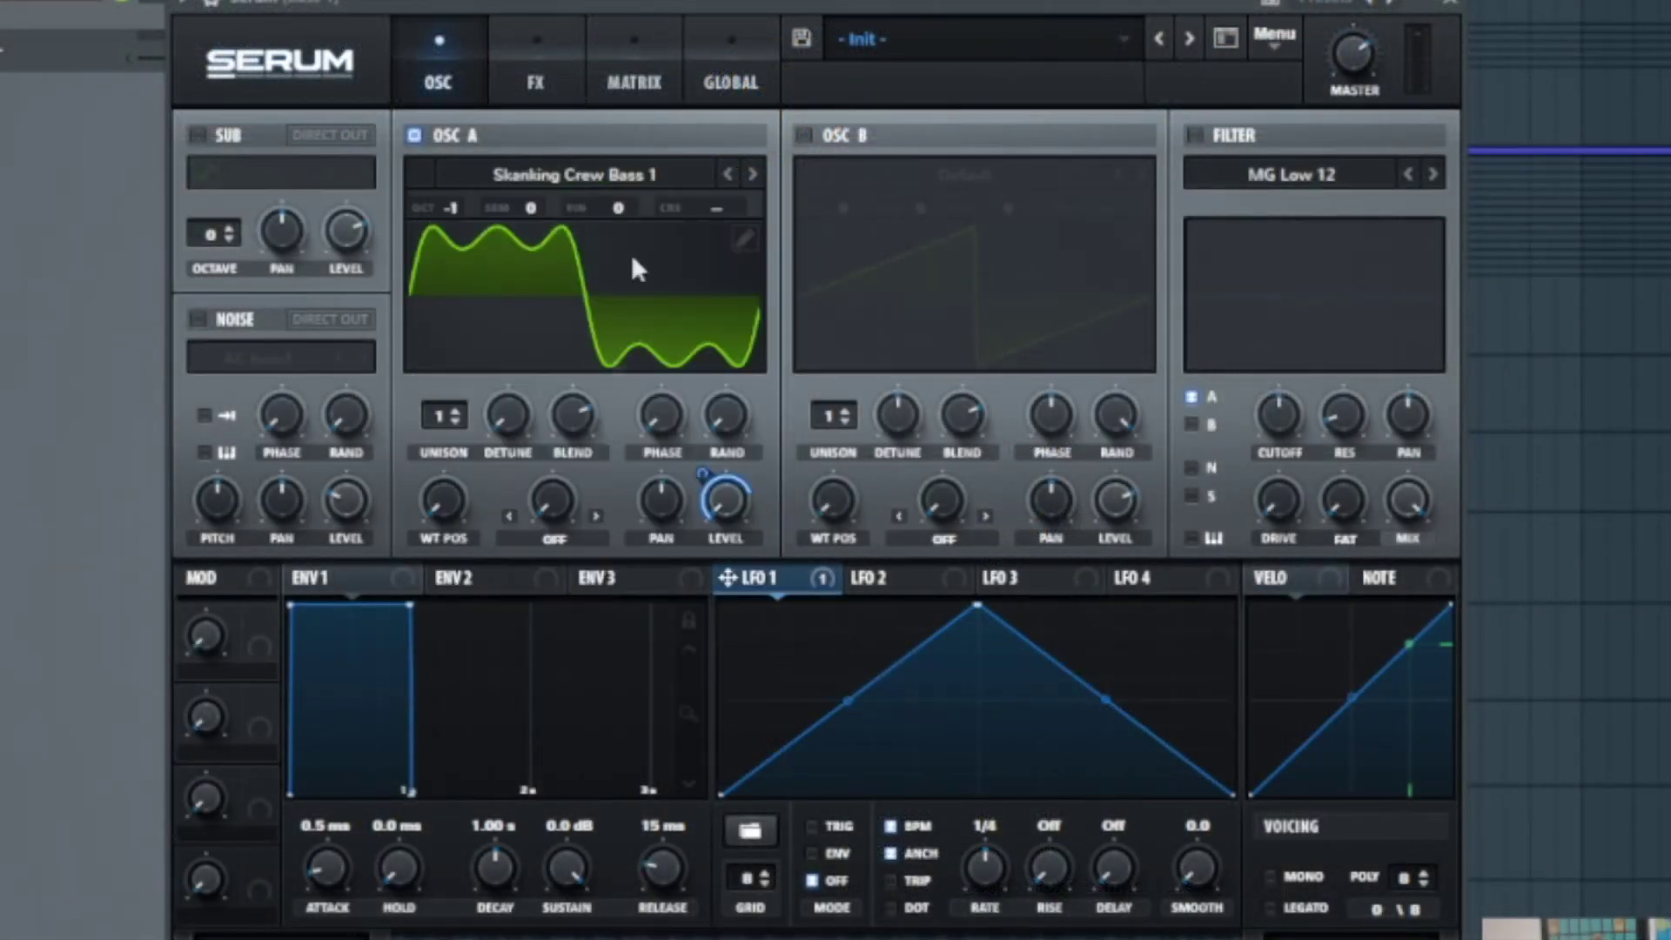
pyautogui.moveTo(441, 510); pyautogui.dragTo(494, 444)
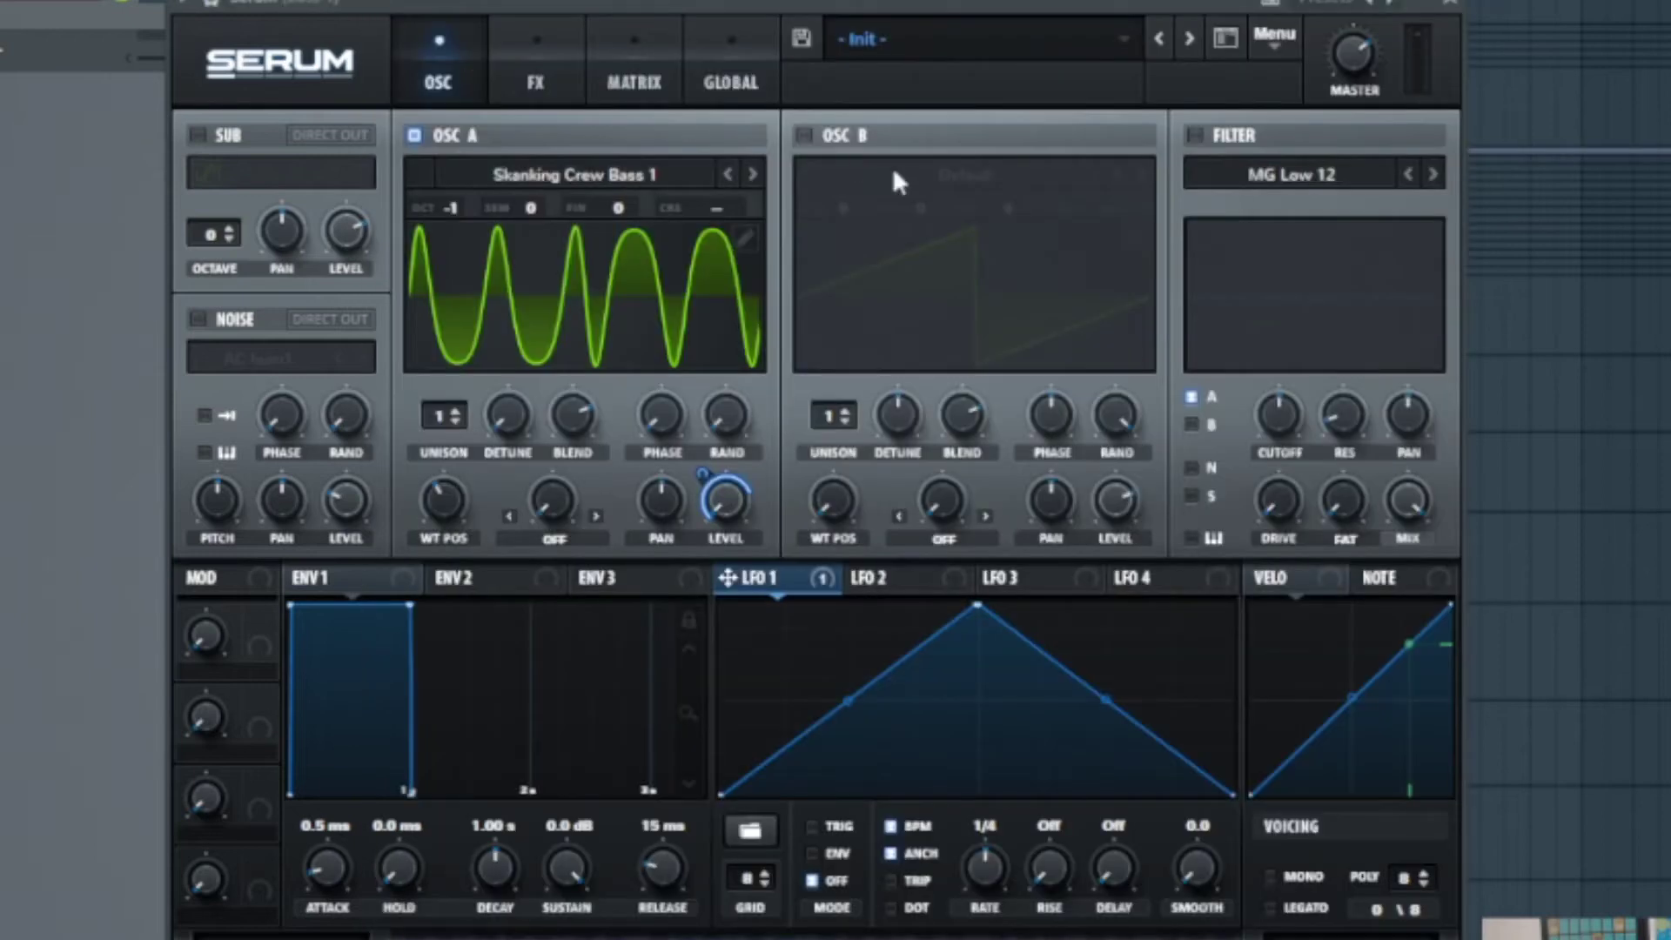
# Set LFO 1 to trigger mode at a 1/8 rate and reshape its curve with a lowered peak and a stepped falling slope
pyautogui.moveTo(848, 2); pyautogui.dragTo(846, 0)
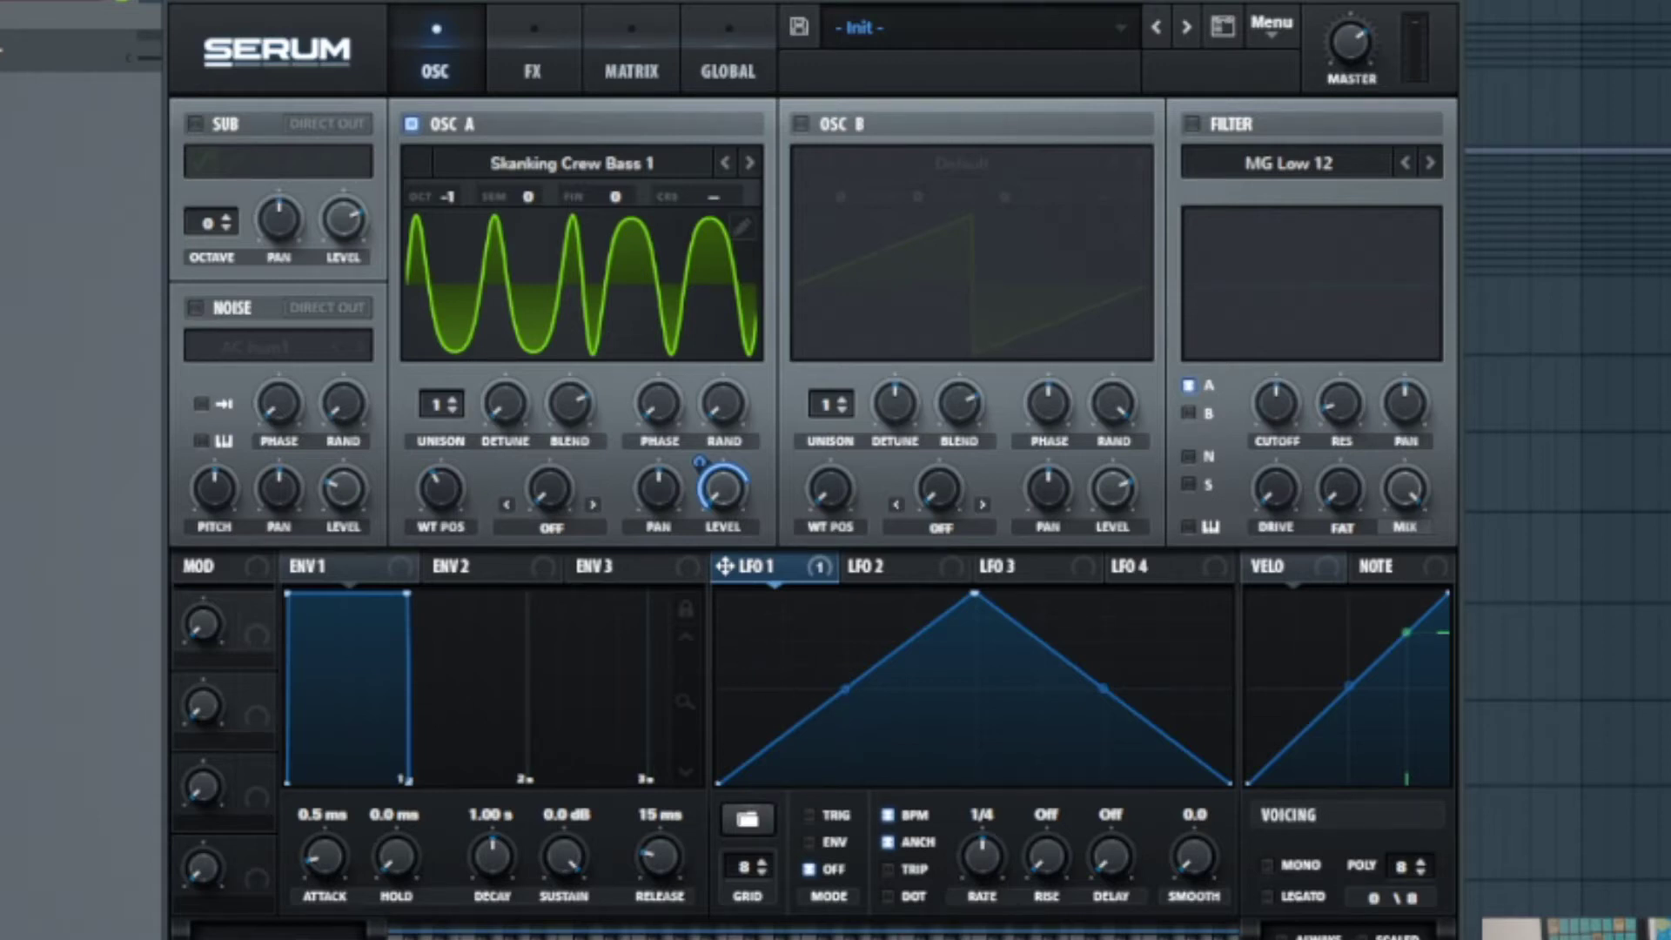
pyautogui.rightClick(718, 469)
pyautogui.click(718, 477)
pyautogui.moveTo(975, 594); pyautogui.dragTo(976, 665)
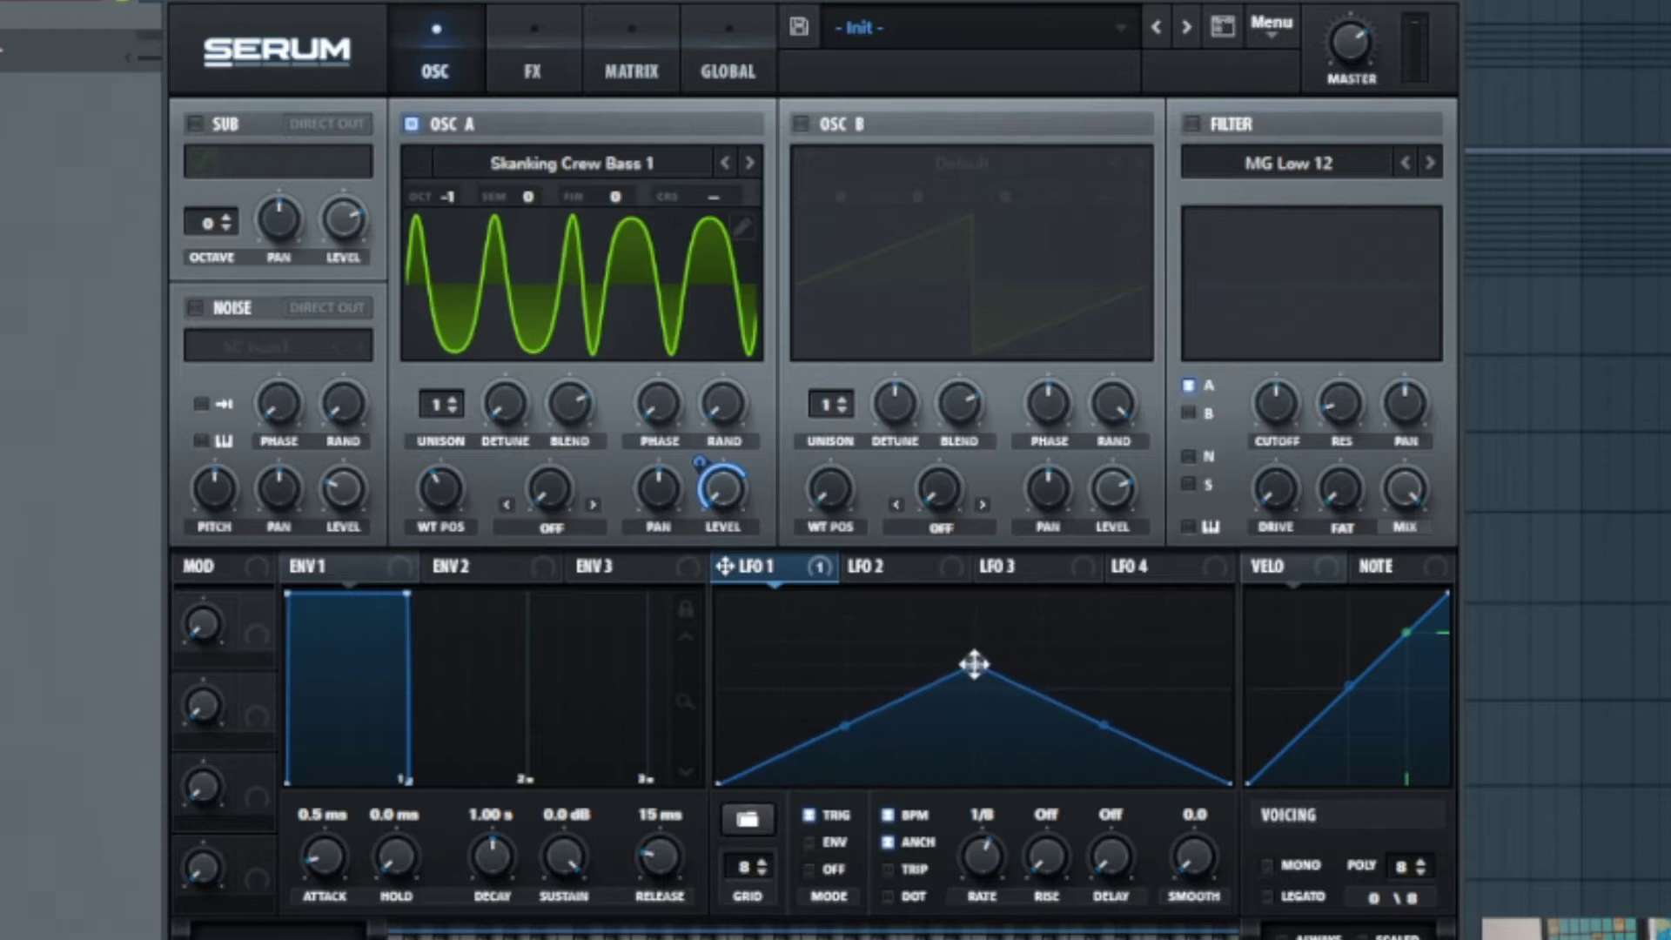
pyautogui.doubleClick(1051, 713)
pyautogui.moveTo(1051, 714); pyautogui.dragTo(1083, 698)
pyautogui.doubleClick(1166, 722)
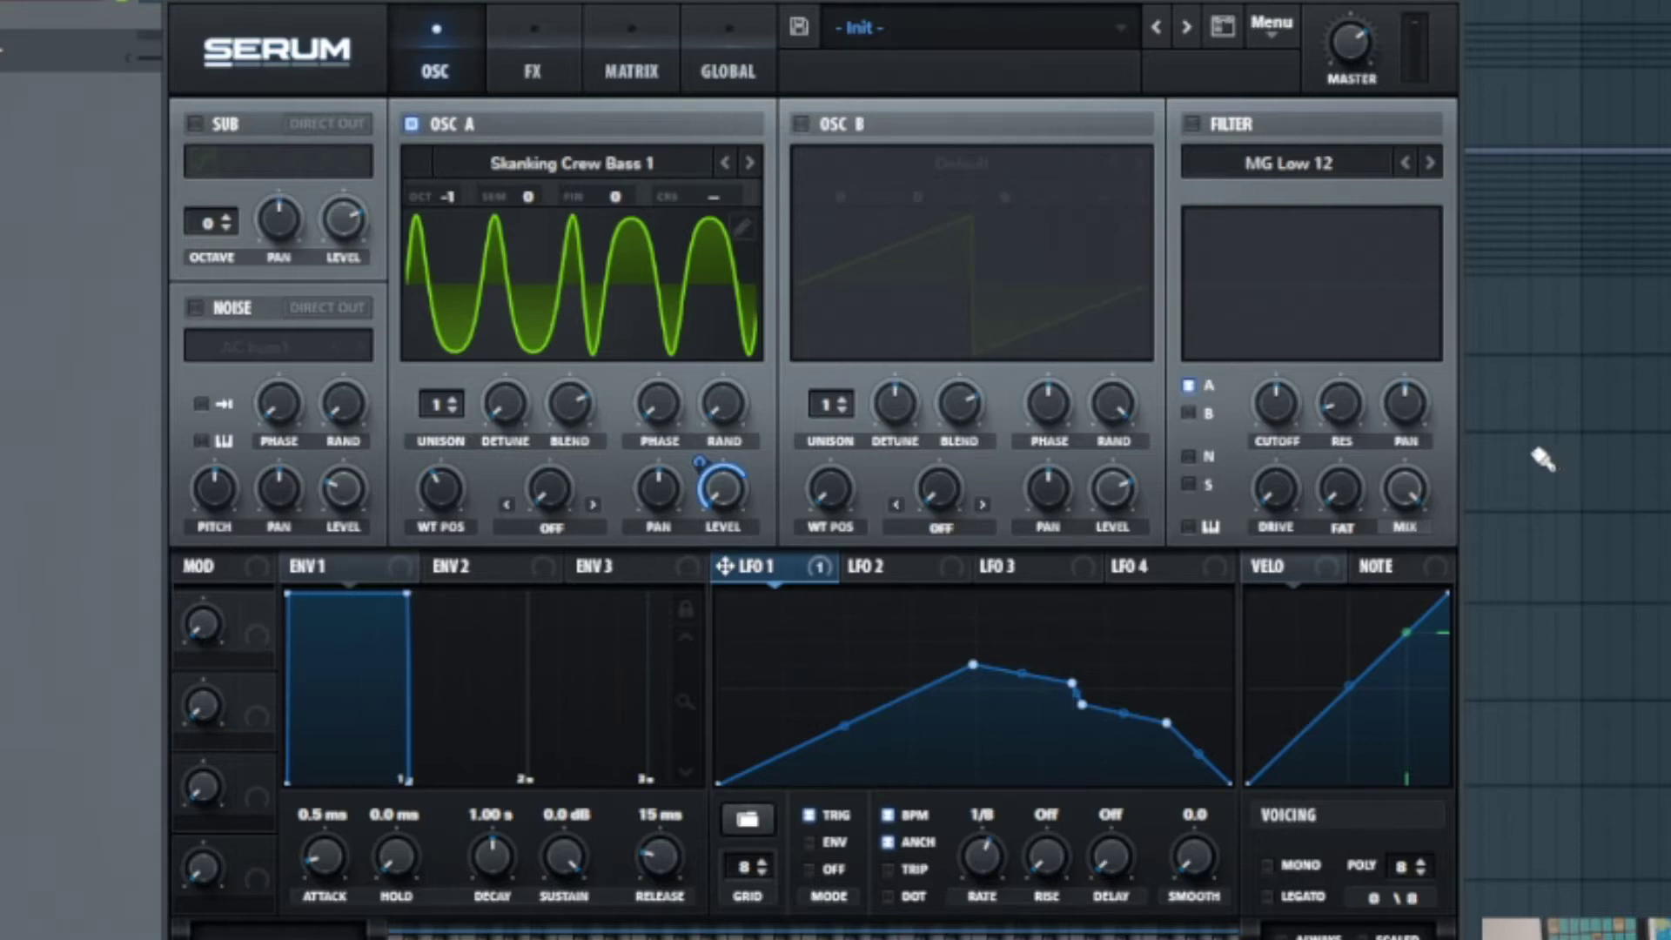
# Enable the filter with the multi type L/B/H 24 and adjust its cutoff
pyautogui.click(1185, 122)
pyautogui.click(1194, 123)
pyautogui.click(1191, 123)
pyautogui.click(1310, 164)
pyautogui.moveTo(1281, 258)
pyautogui.moveTo(1262, 226)
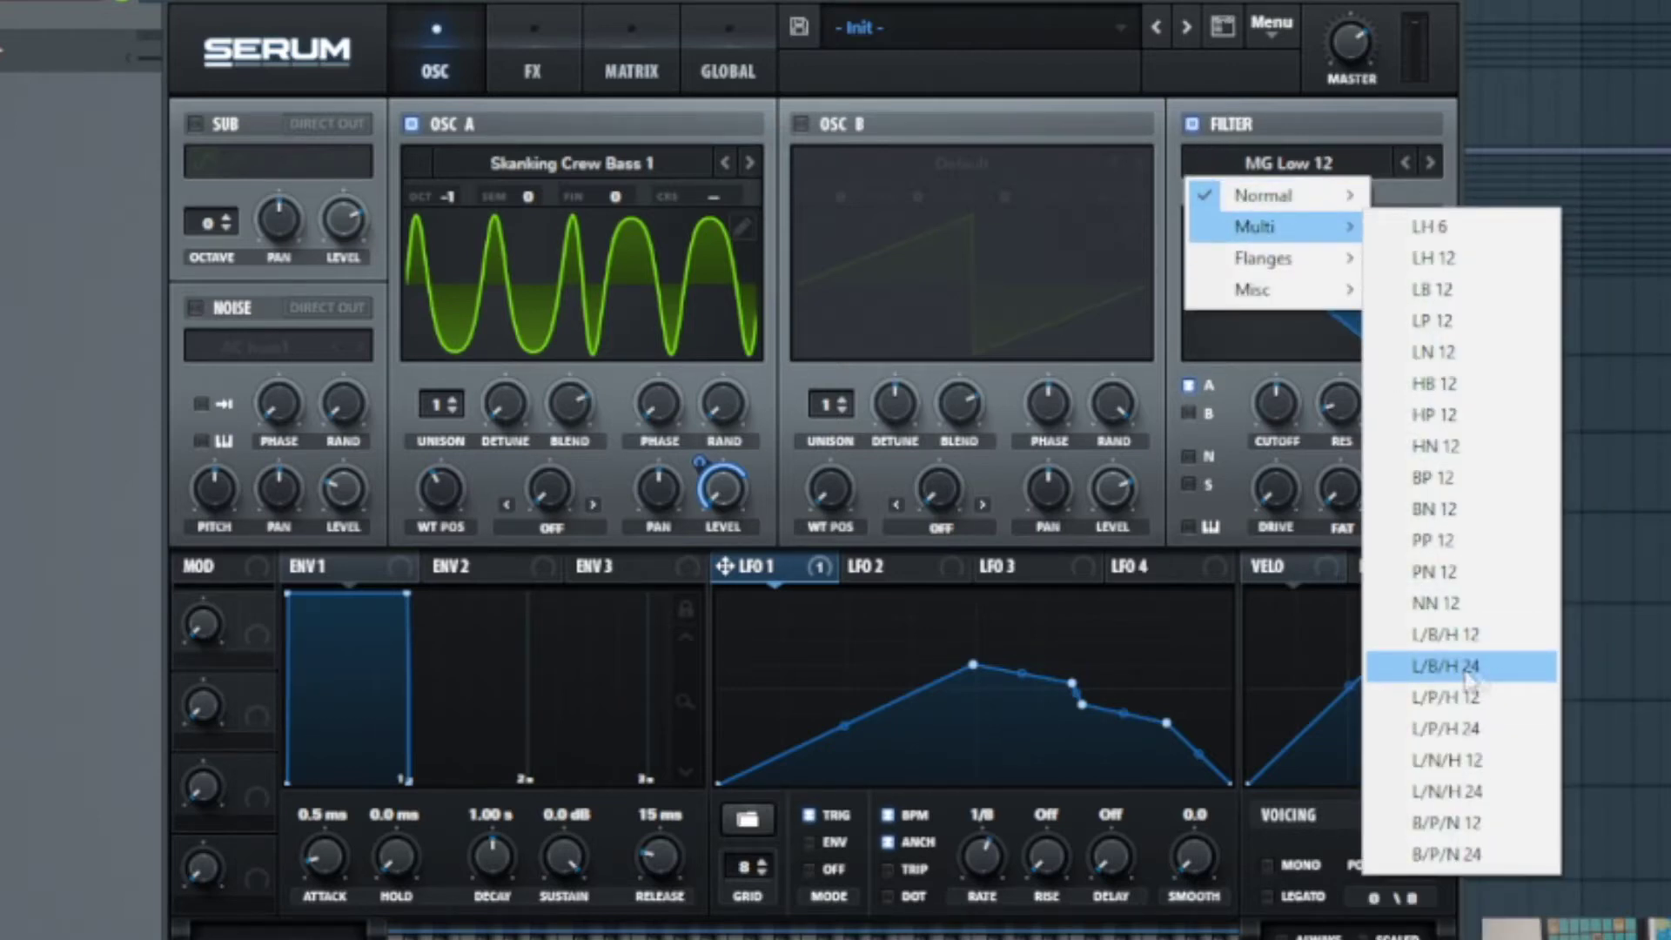
pyautogui.click(1467, 677)
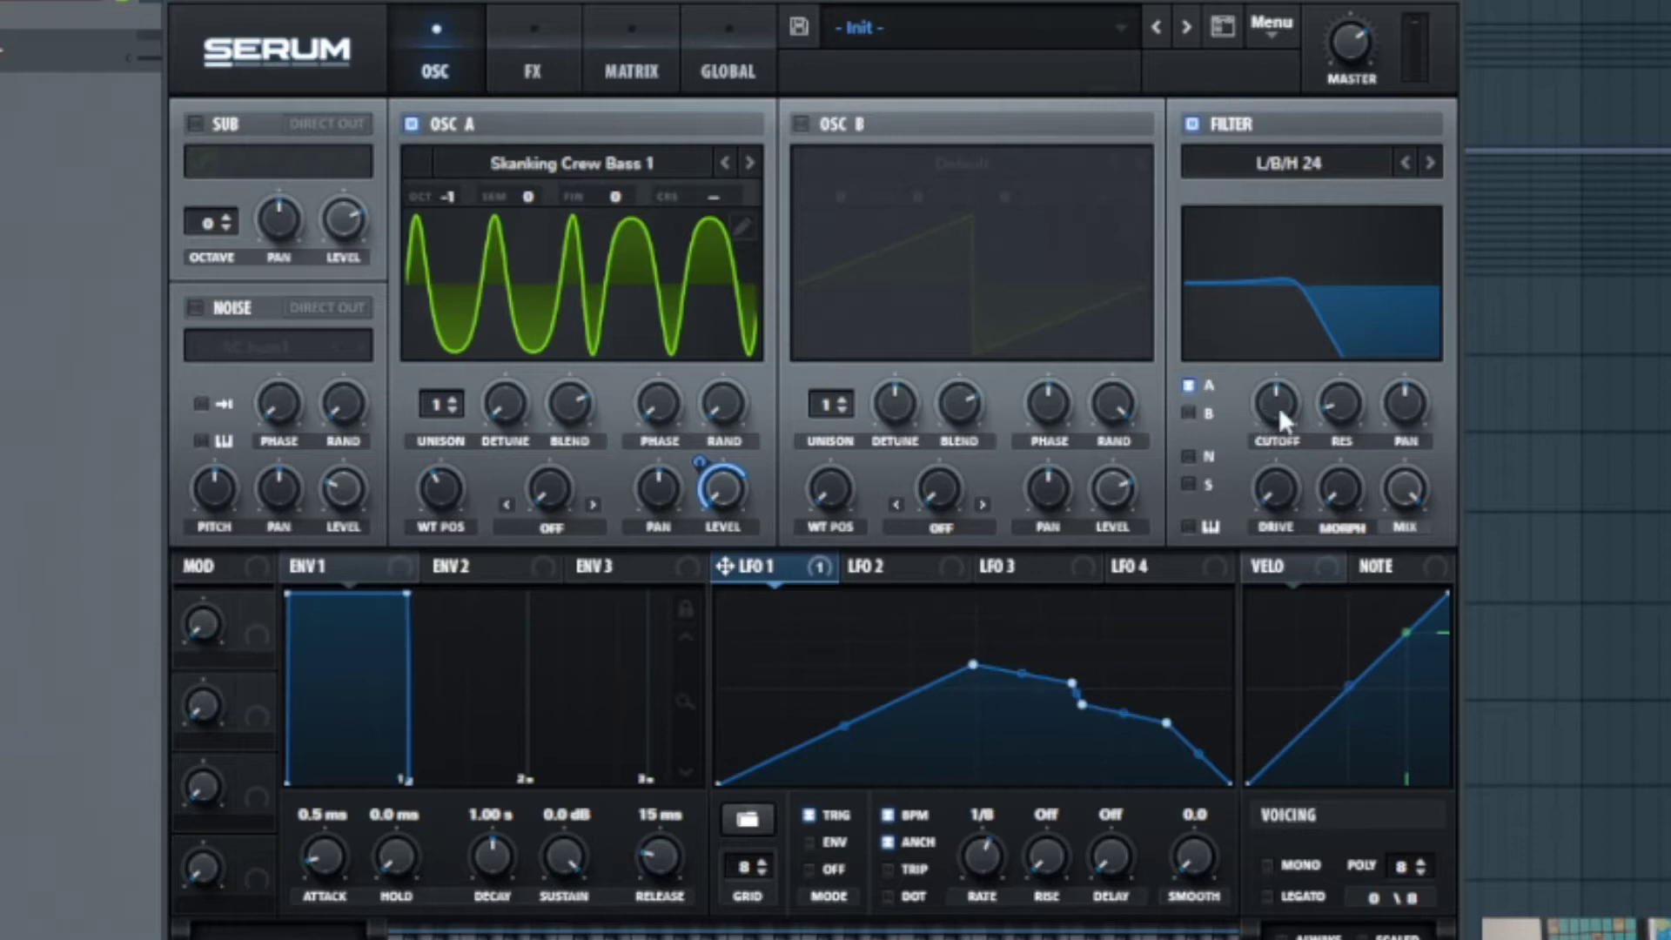
pyautogui.moveTo(1278, 405); pyautogui.dragTo(1279, 403)
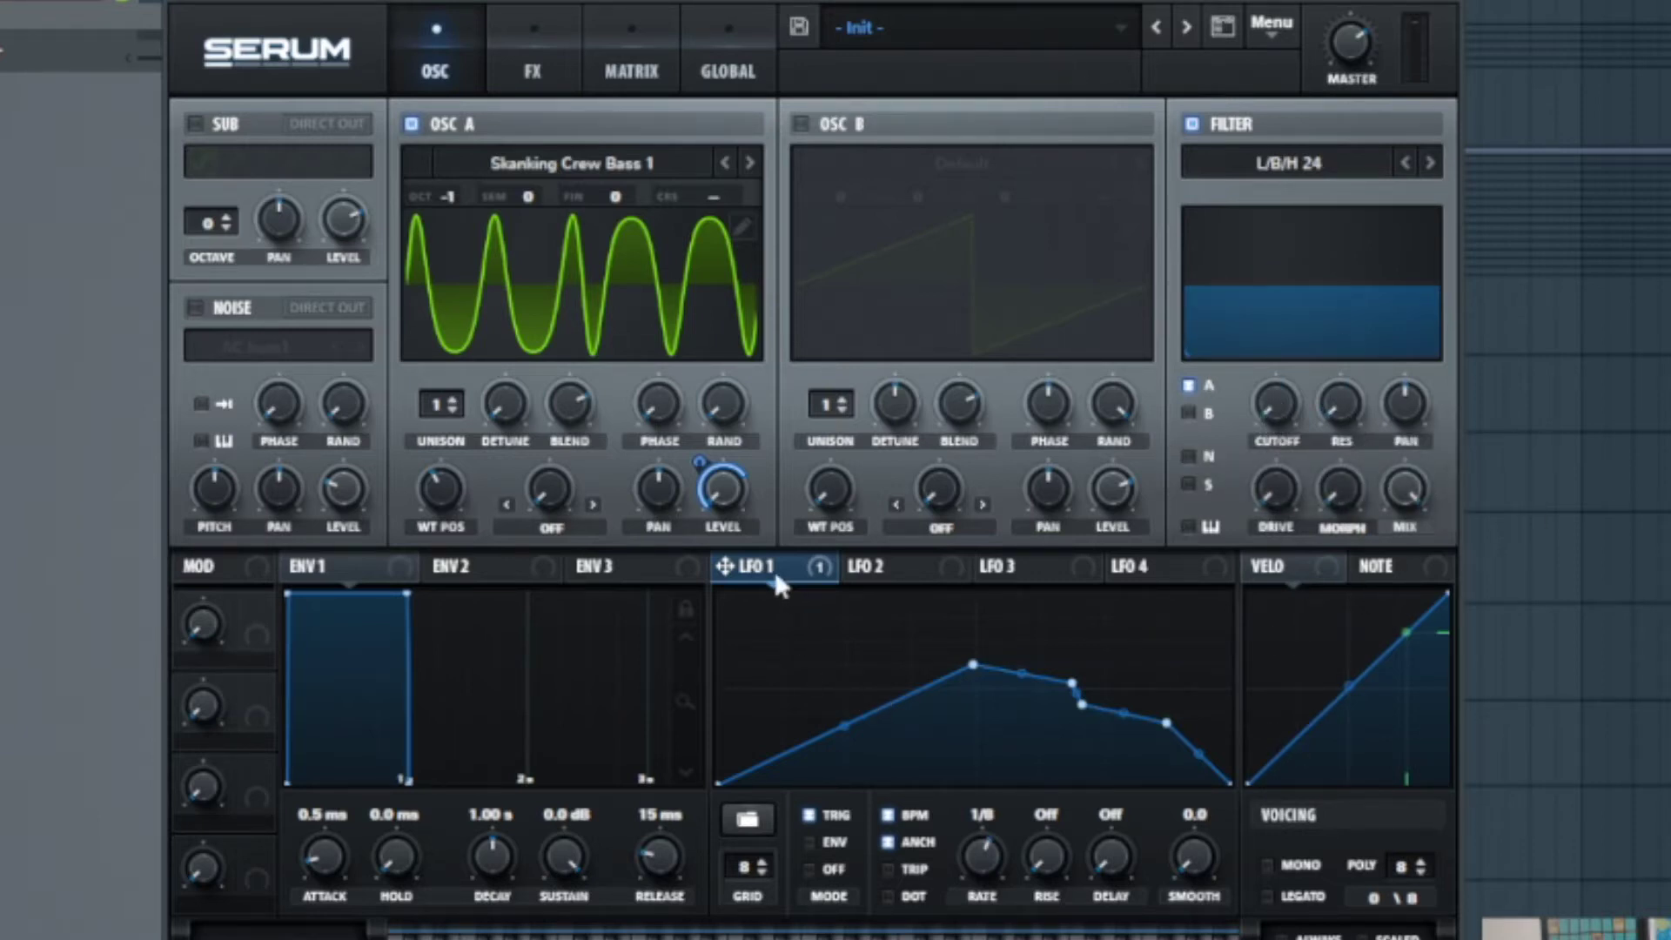
# Assign LFO 1 to modulate the filter's drive and morph
pyautogui.moveTo(774, 574); pyautogui.dragTo(1264, 503)
pyautogui.rightClick(1266, 500)
pyautogui.moveTo(1339, 489); pyautogui.dragTo(1340, 492)
pyautogui.rightClick(1340, 493)
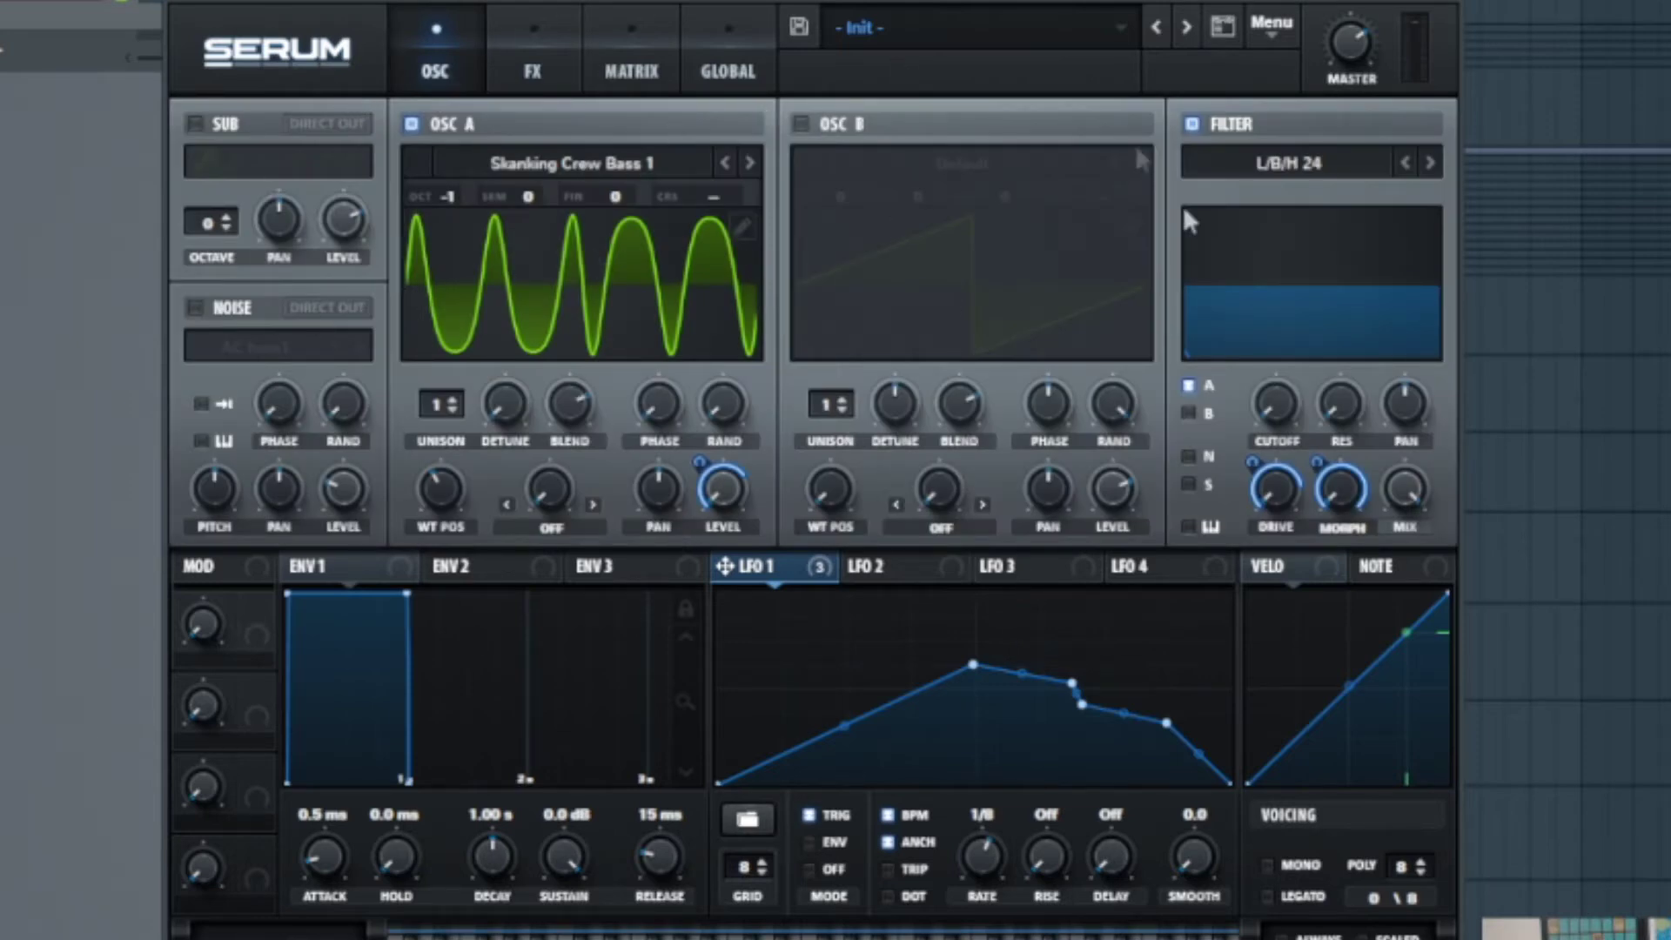
# Enable the Hyper/Dimension effect with a Hyper mix of 16%, a Dimension mix of 22% and a reduced Dimension size
pyautogui.click(549, 76)
pyautogui.click(207, 130)
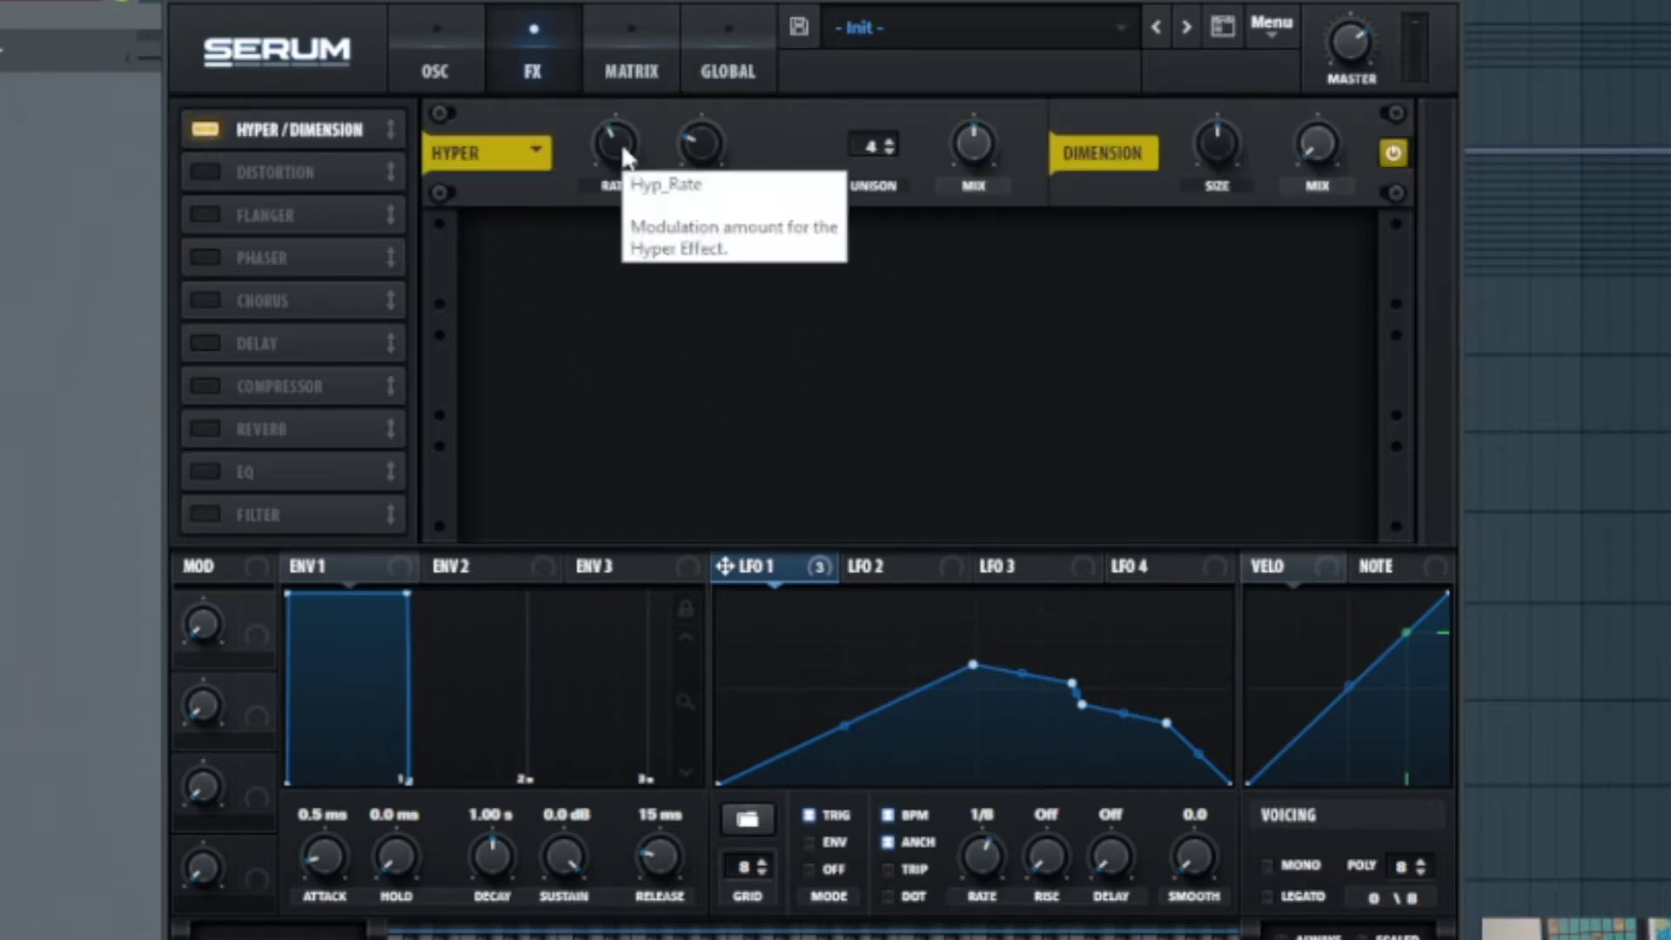
pyautogui.moveTo(1223, 152); pyautogui.dragTo(1232, 179)
pyautogui.moveTo(973, 140); pyautogui.dragTo(978, 256)
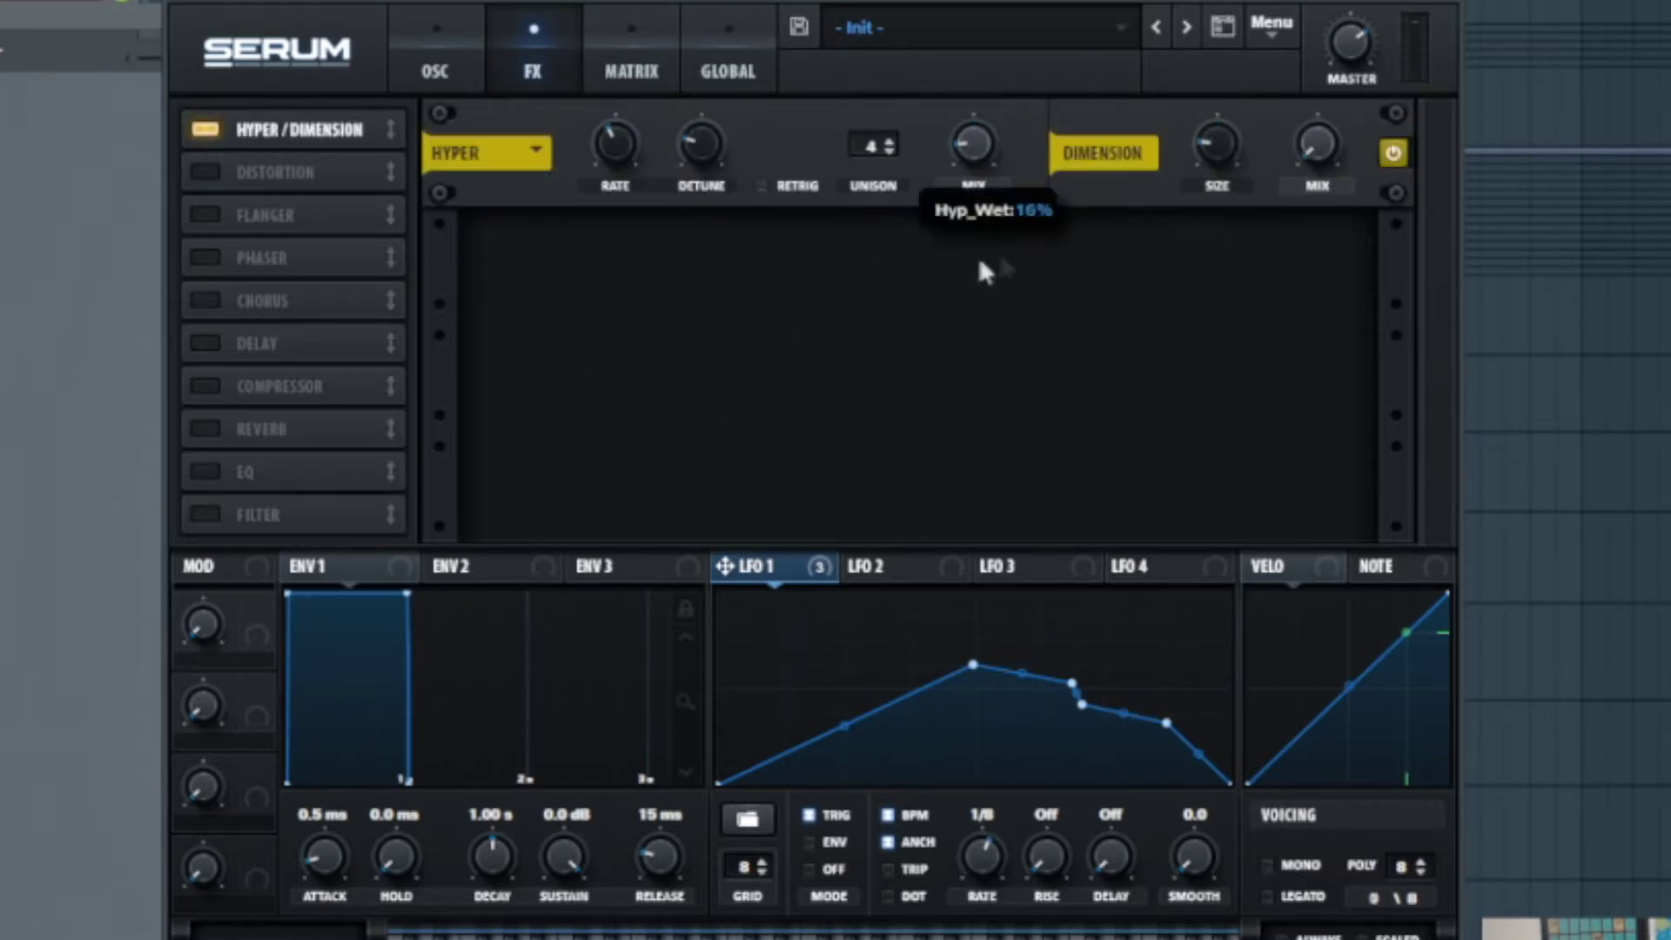
pyautogui.moveTo(1316, 147); pyautogui.dragTo(1295, 183)
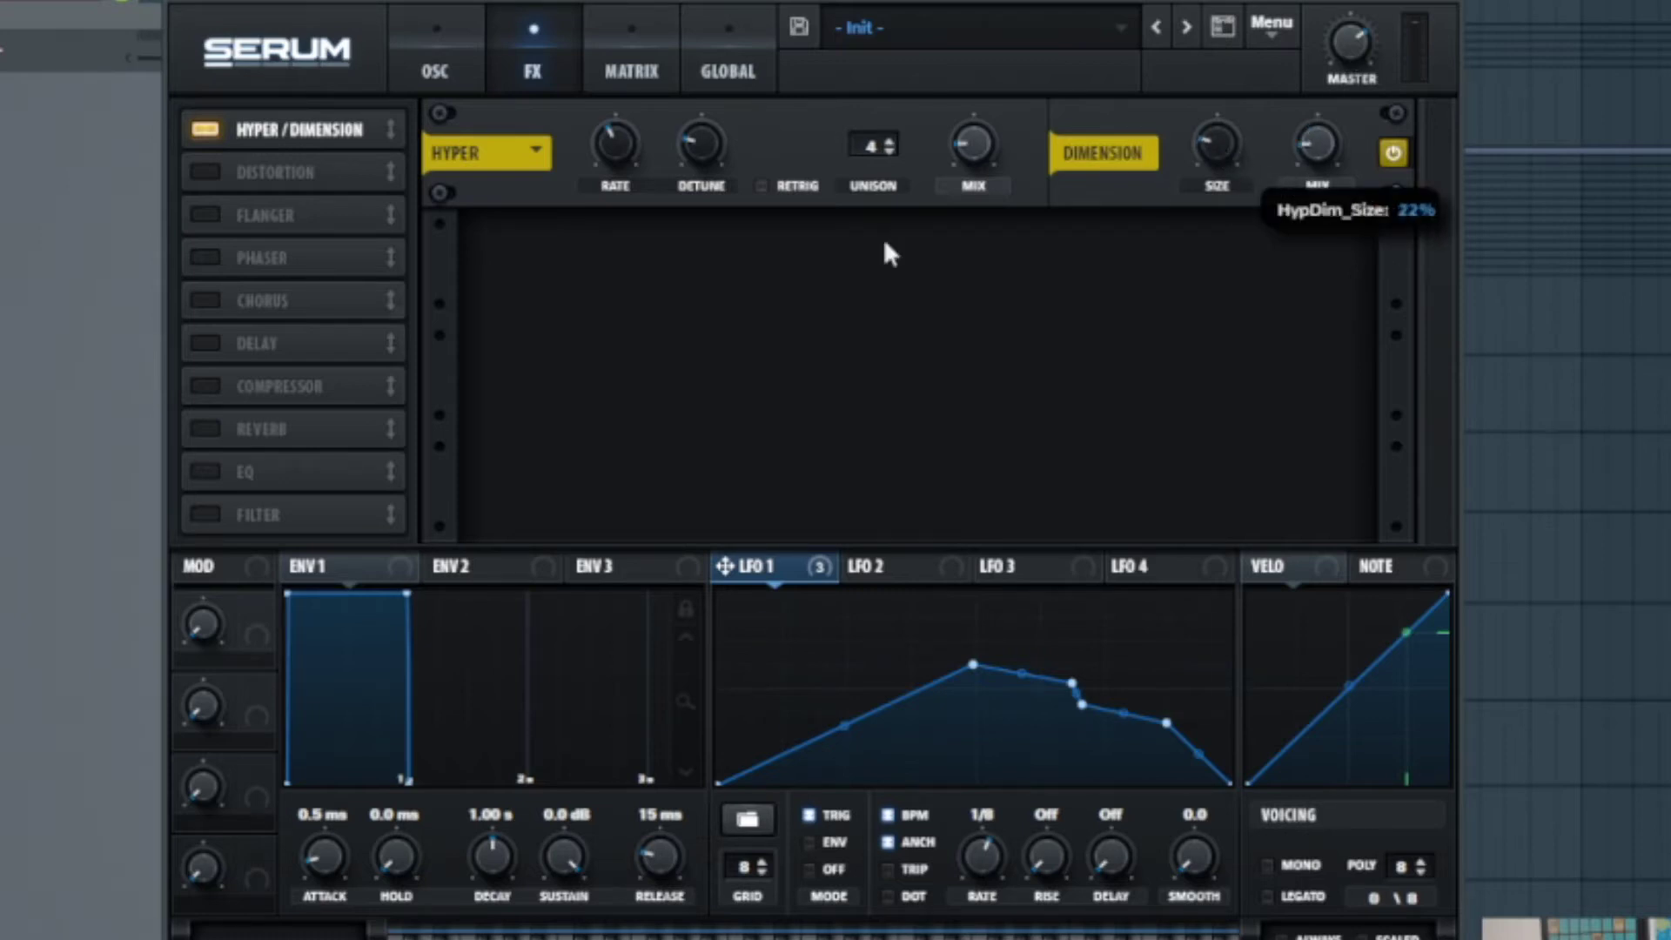
# Enable the compressor in multiband mode and place it directly after Hyper/Dimension in the effects chain
pyautogui.click(202, 385)
pyautogui.moveTo(304, 399); pyautogui.dragTo(276, 171)
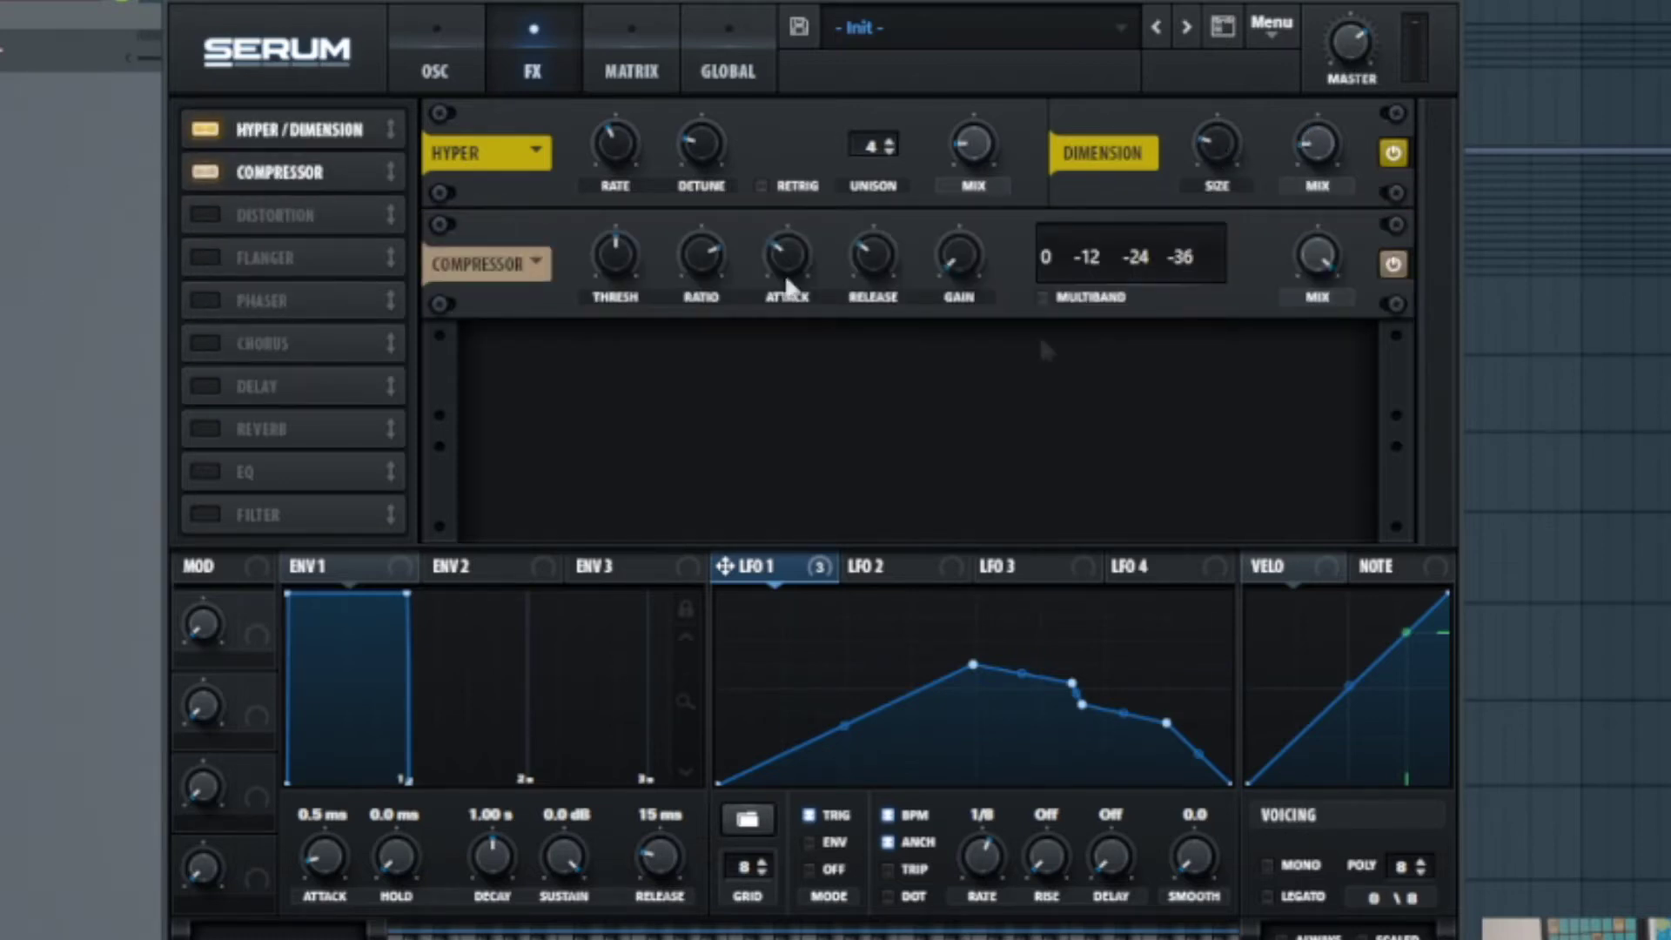
pyautogui.click(1044, 295)
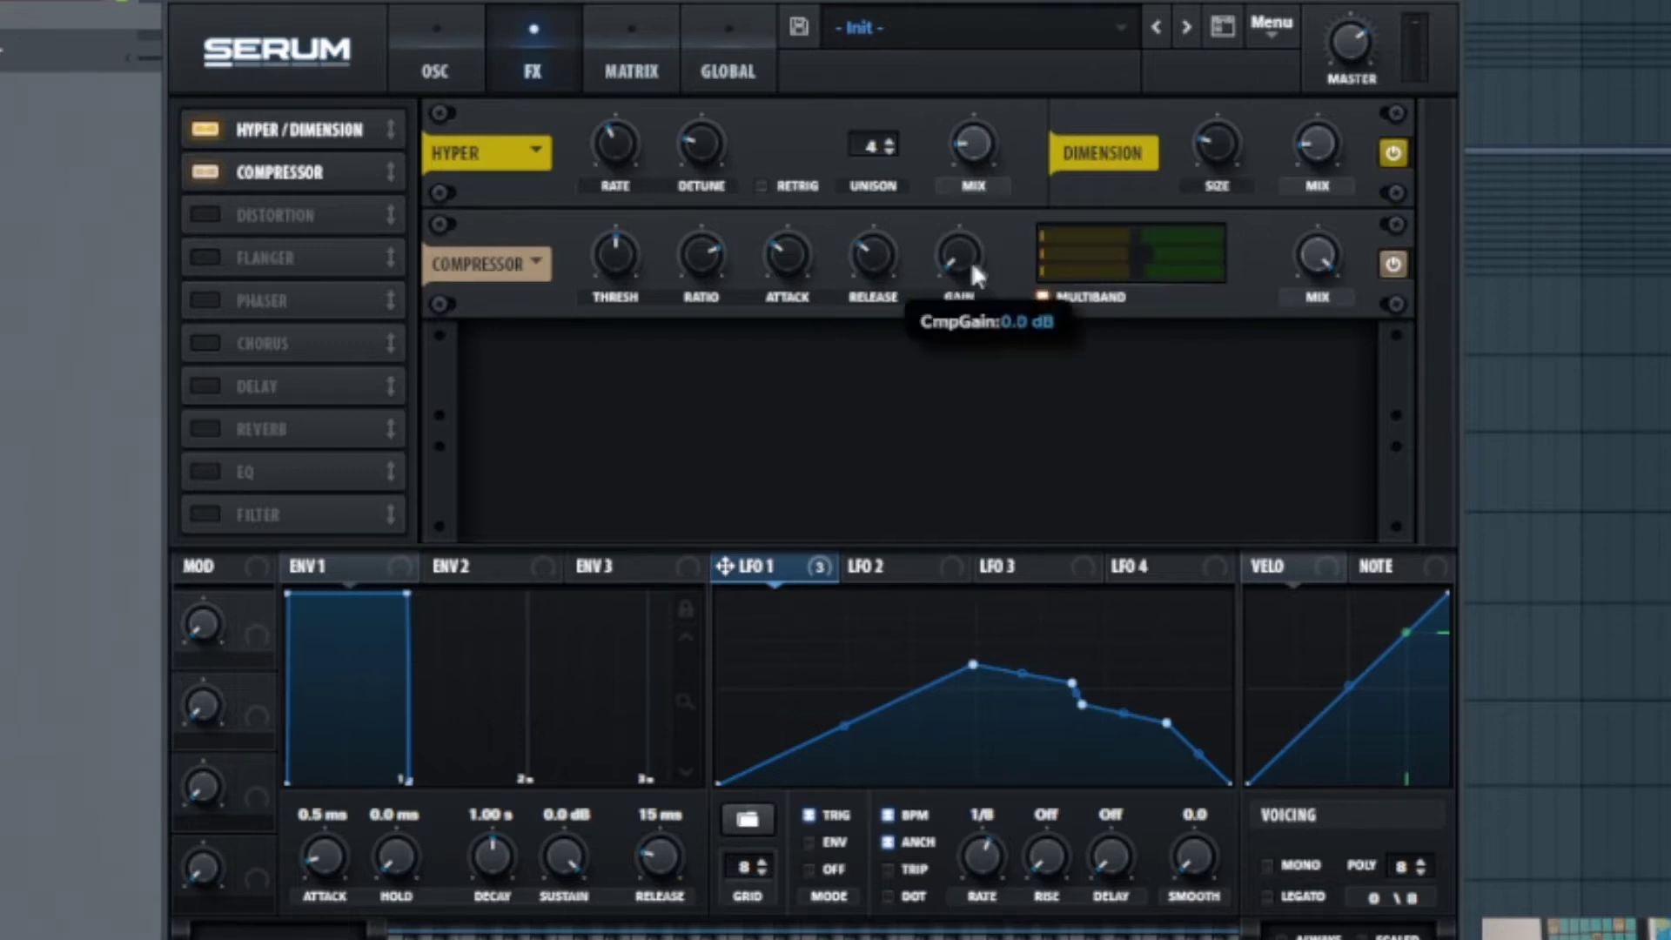
# Raise the compressor's gain and release, adjust its threshold, and set the ratio to Limit
pyautogui.moveTo(979, 258); pyautogui.dragTo(1043, 221)
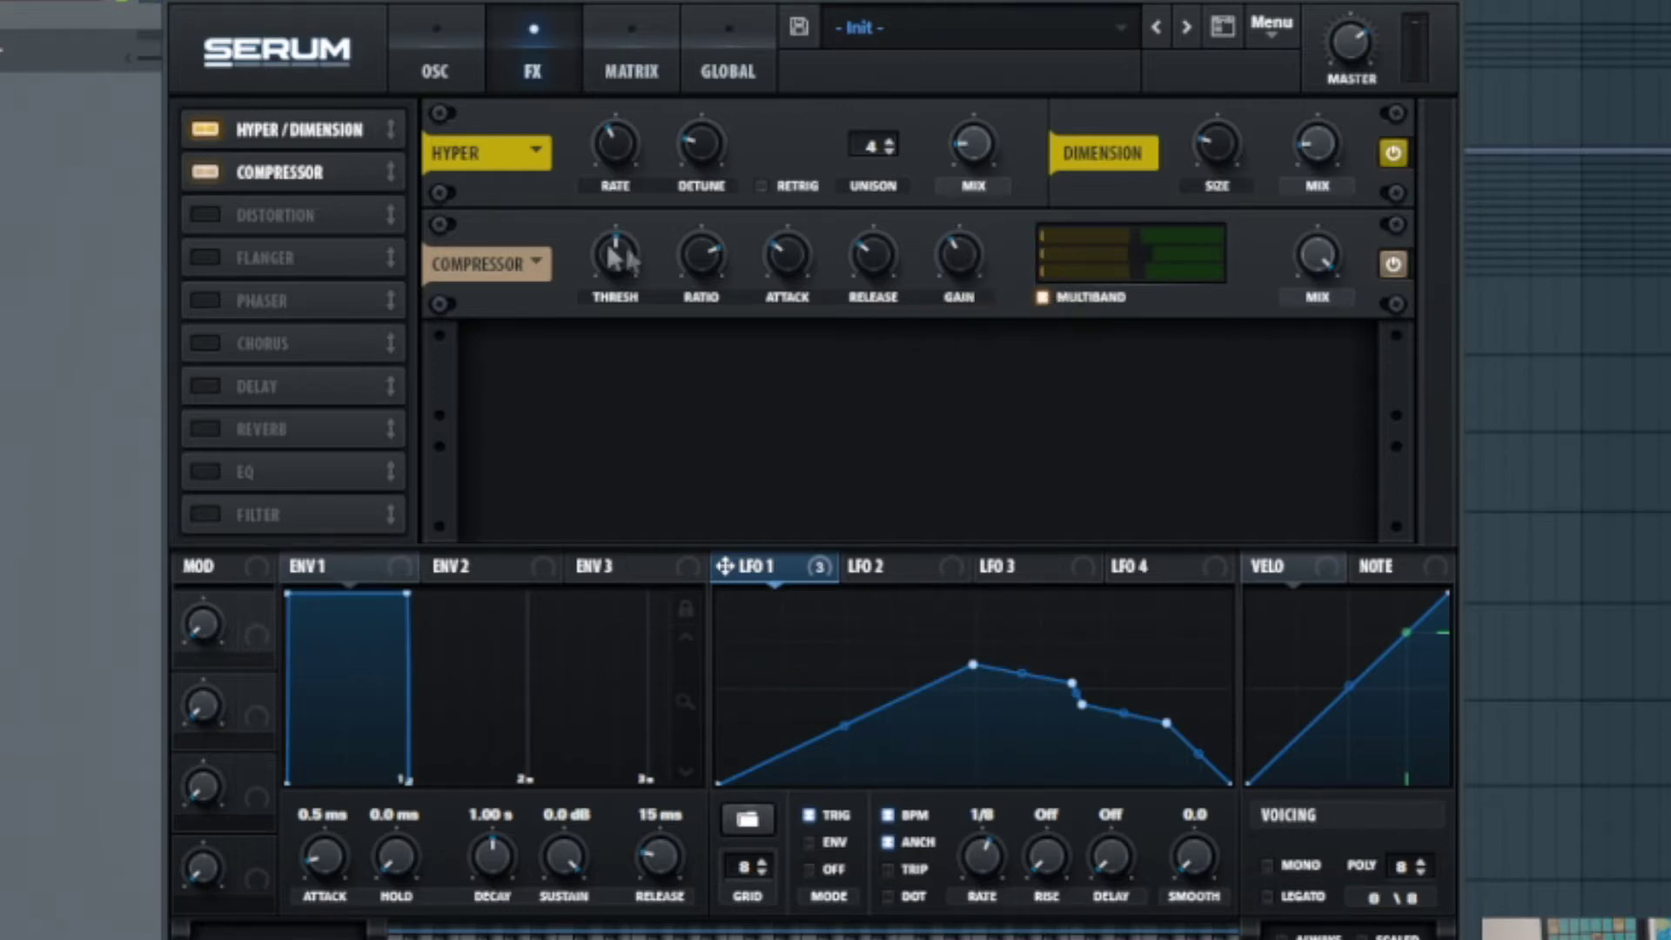
pyautogui.moveTo(640, 270); pyautogui.dragTo(702, 244)
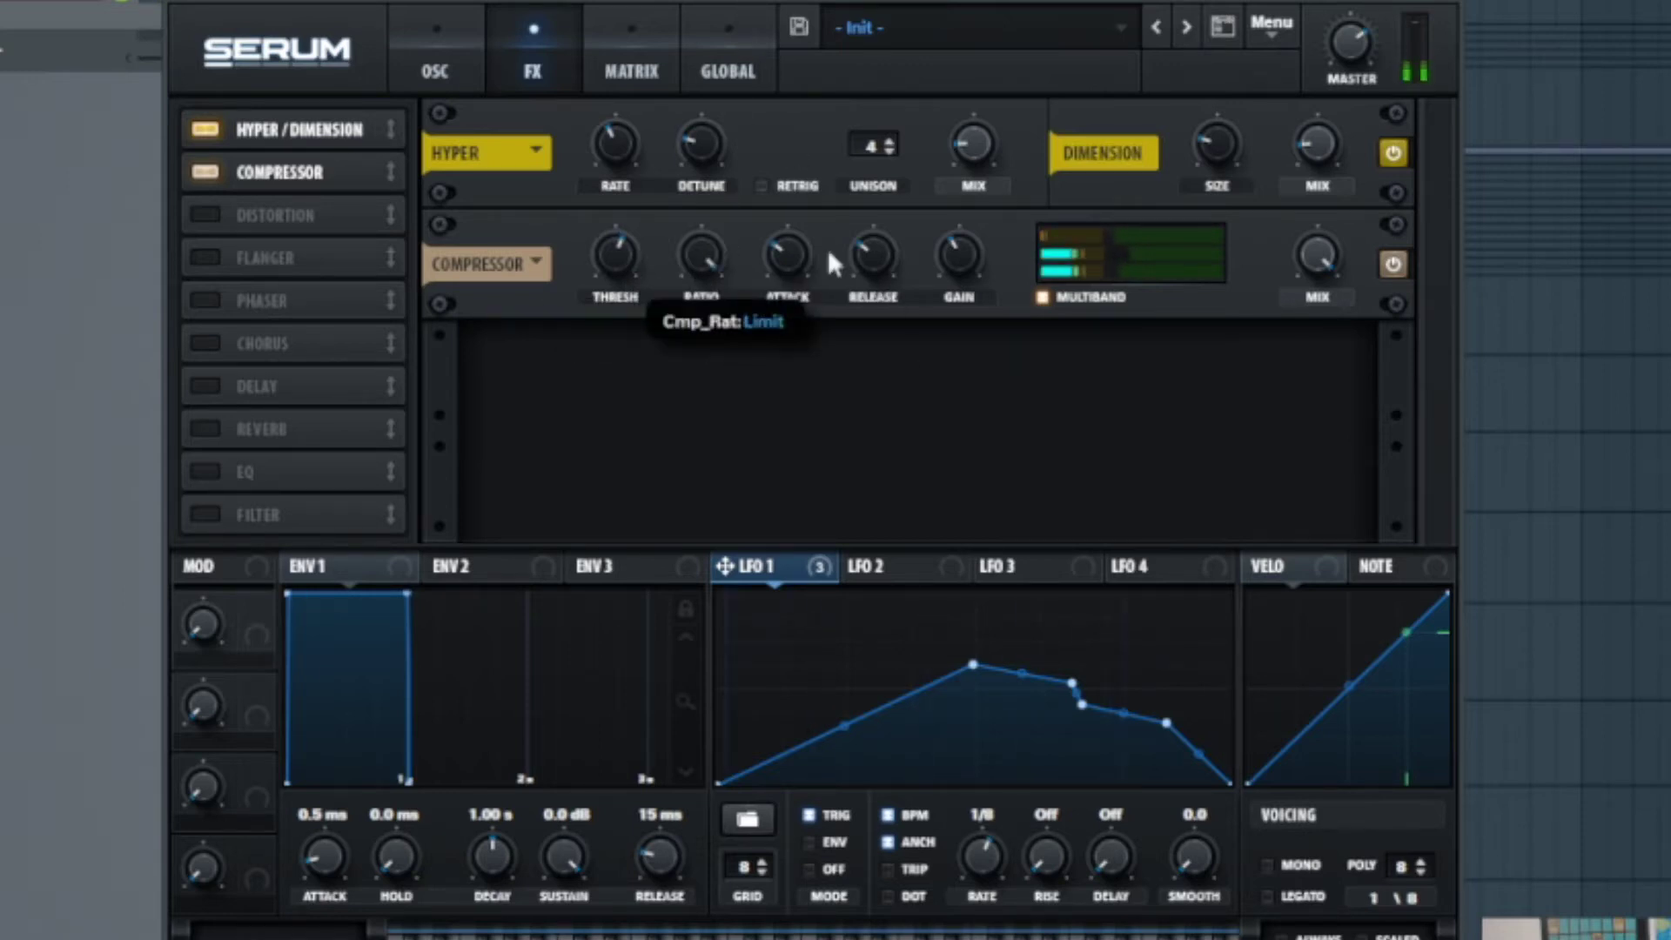
pyautogui.moveTo(877, 258); pyautogui.dragTo(905, 157)
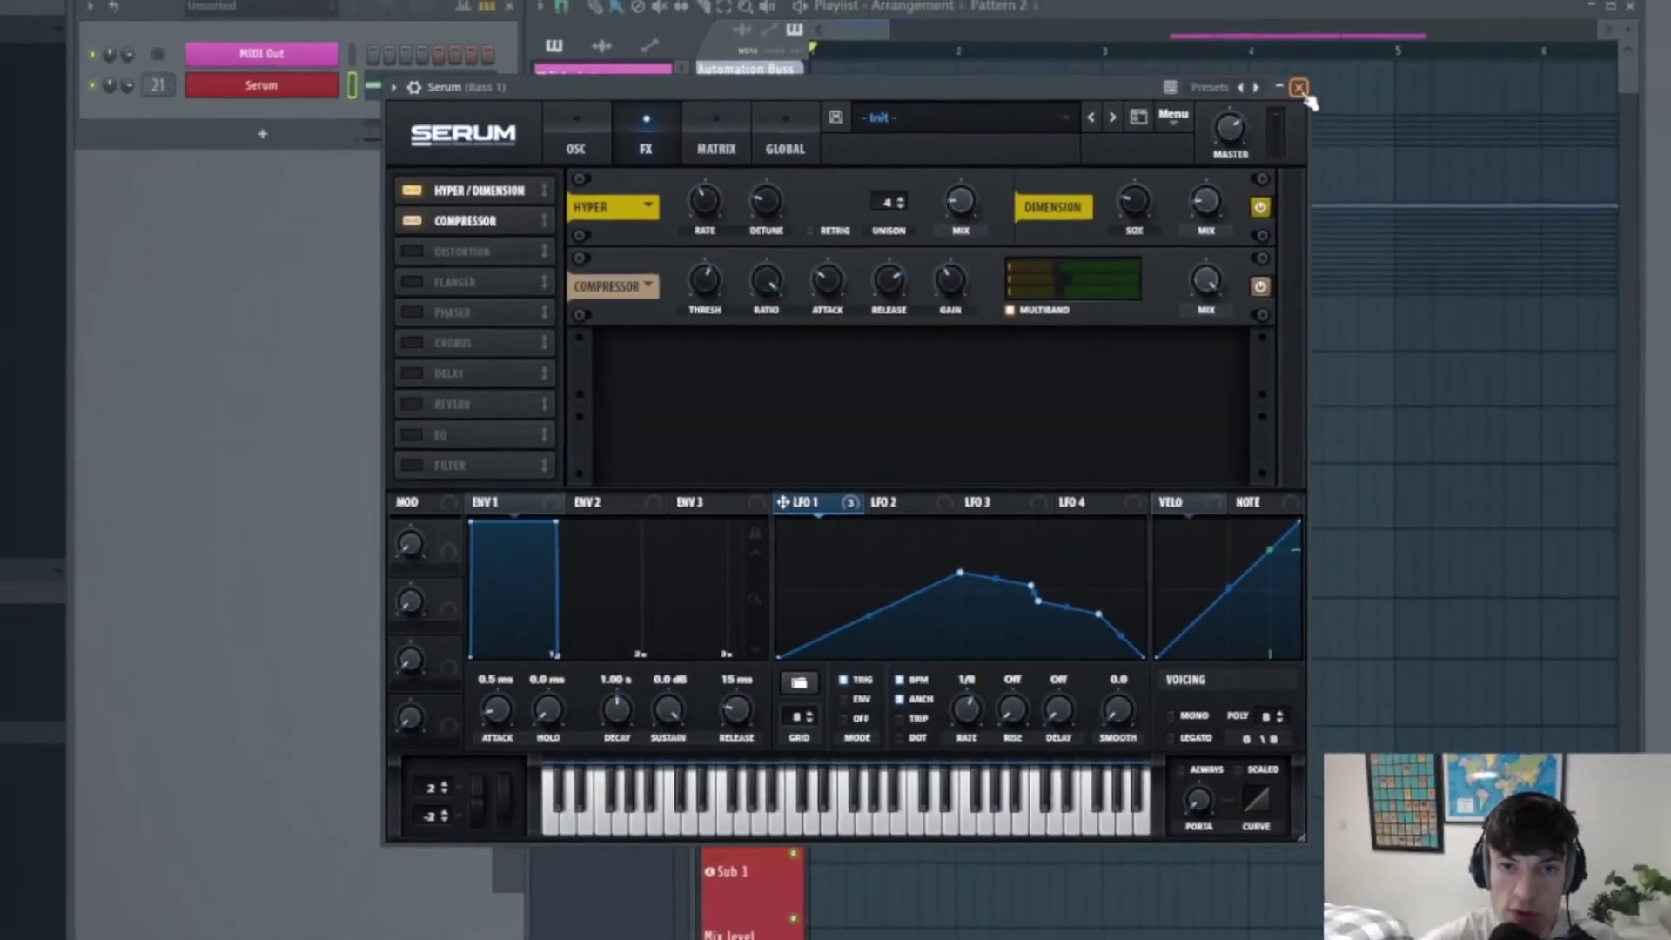
# Add OTT to the first effect slot of the Bass 1 mixer track with 26% depth, 67% time and raised band gains
pyautogui.click(1397, 20)
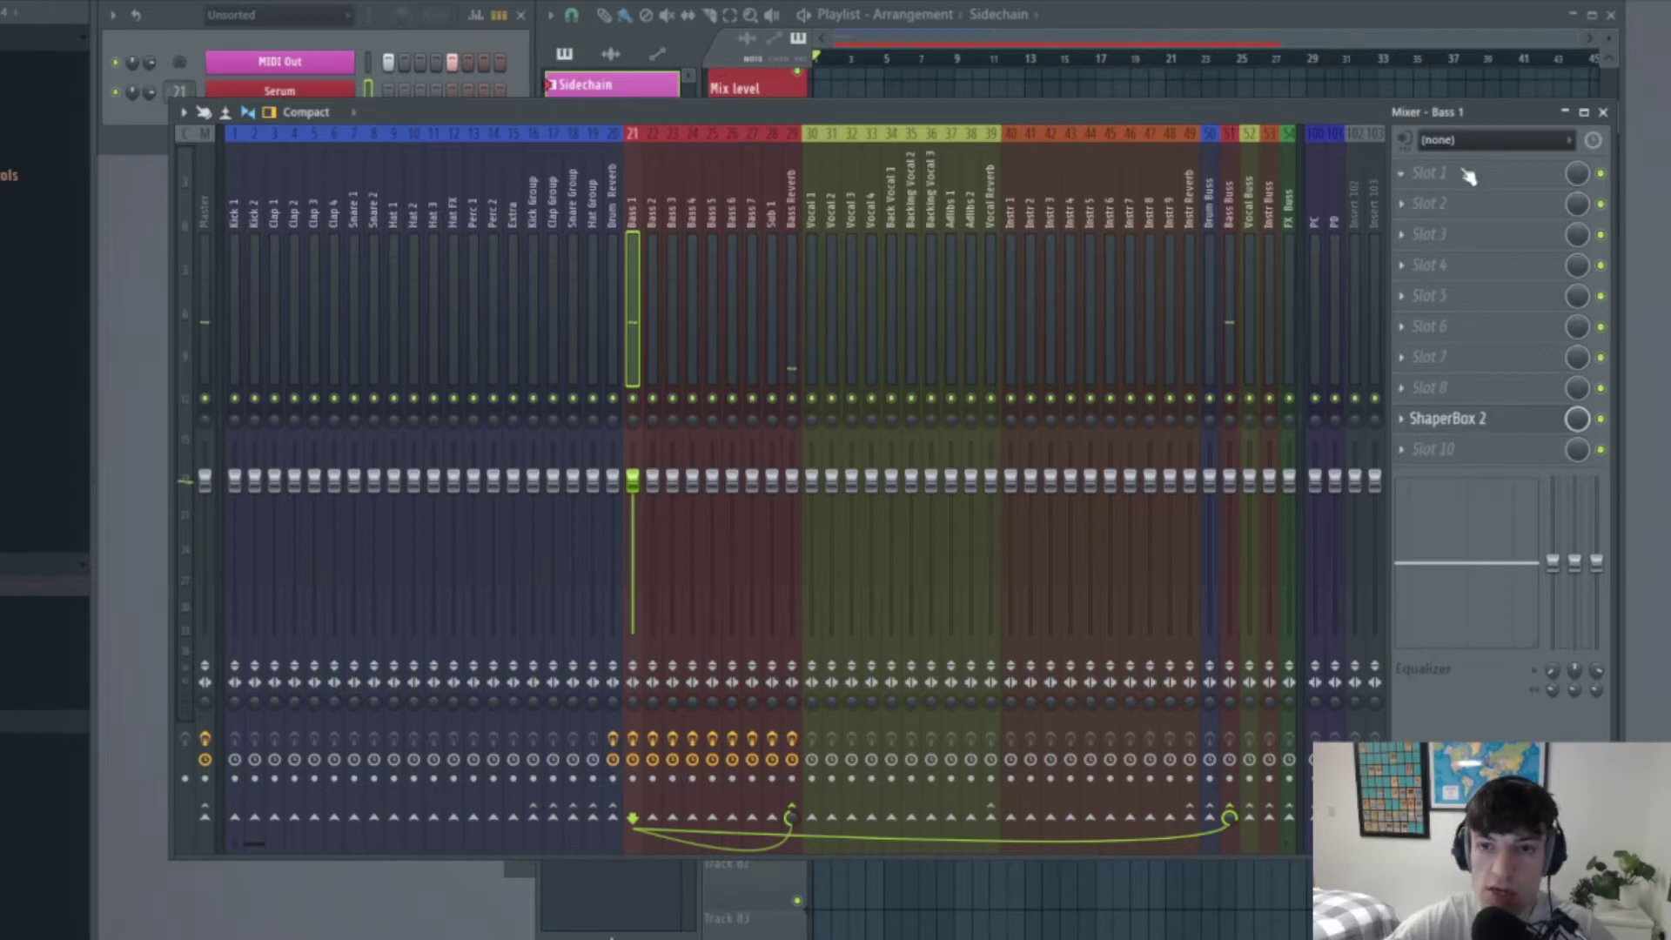
pyautogui.click(1468, 176)
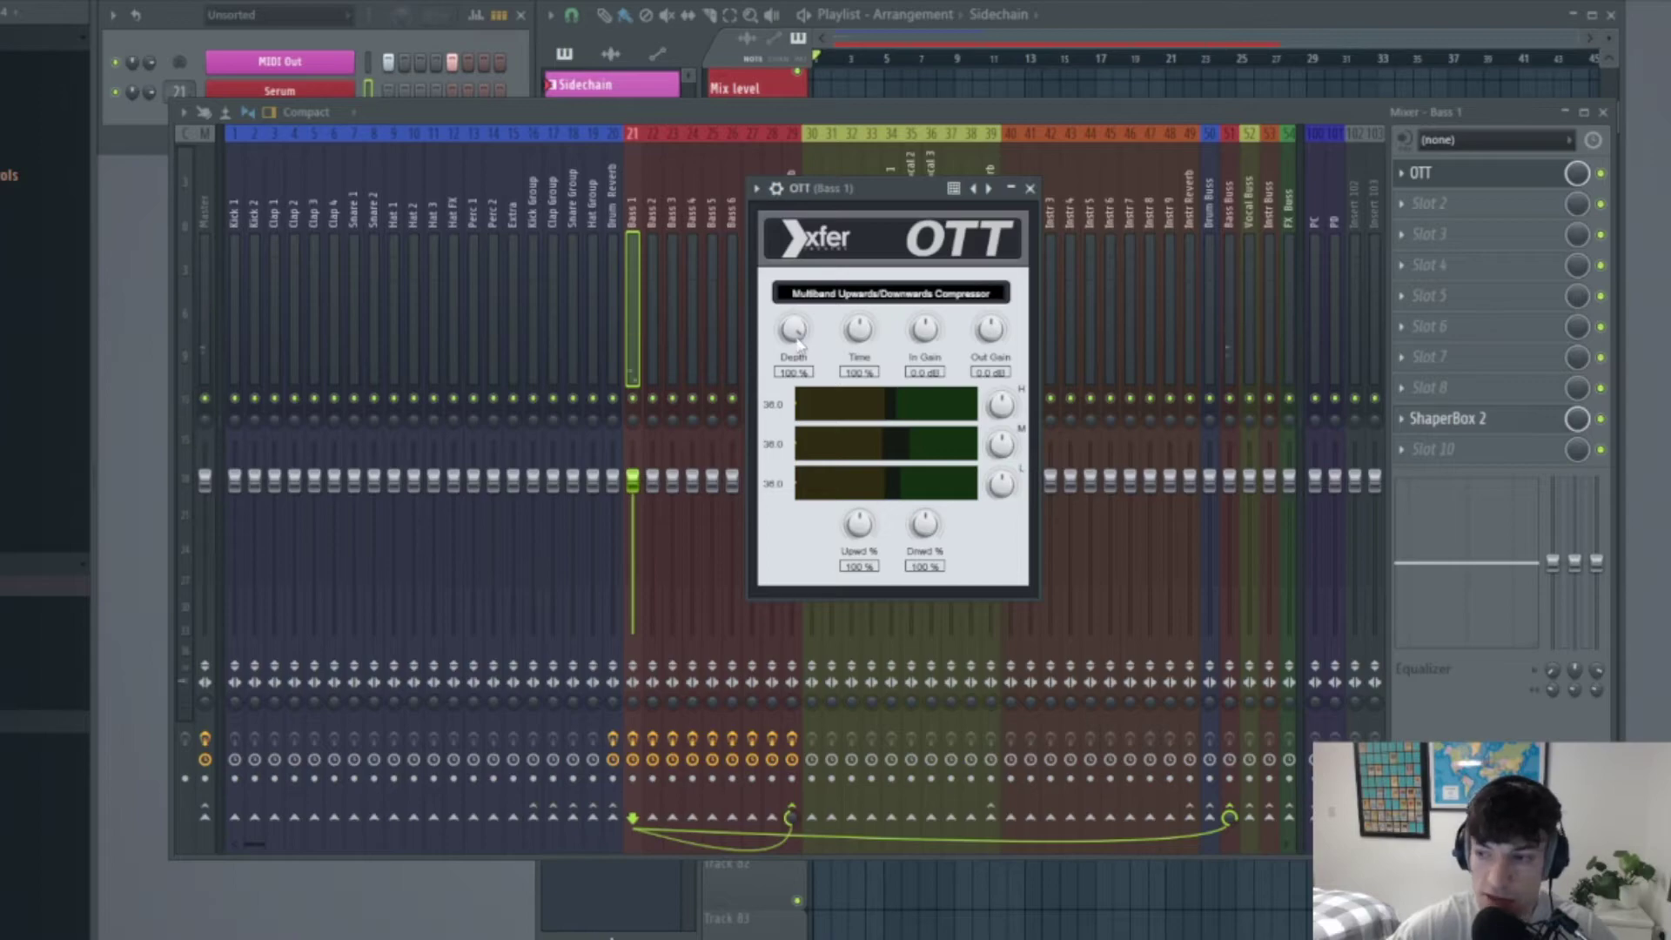
pyautogui.moveTo(797, 342); pyautogui.dragTo(786, 475)
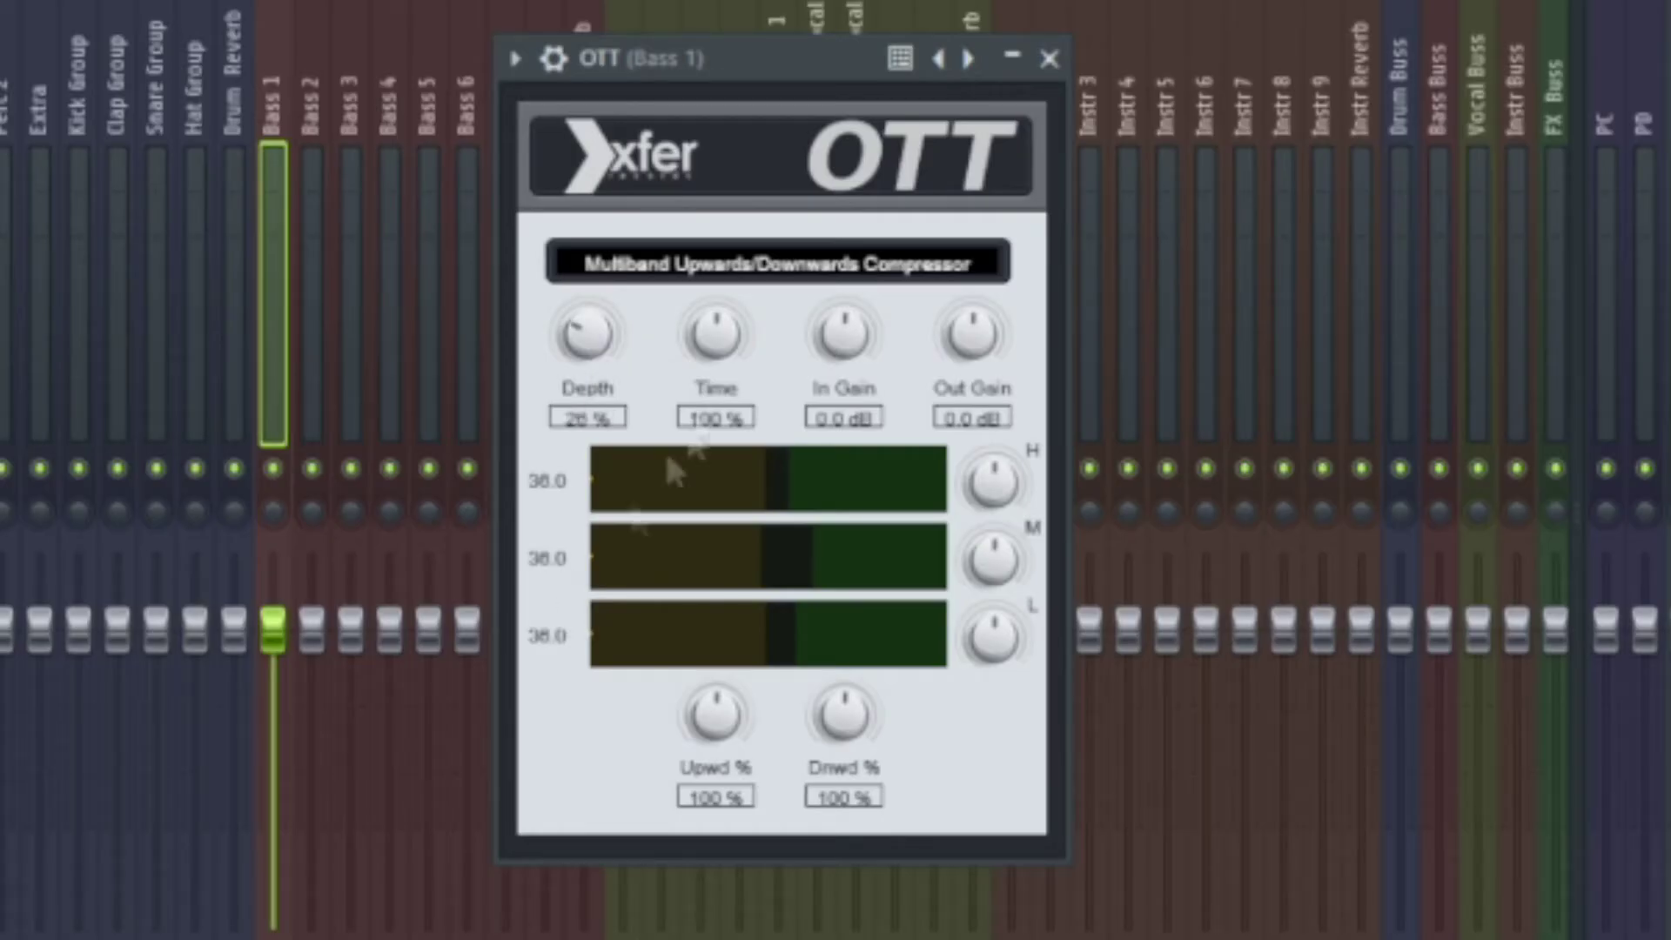
pyautogui.moveTo(709, 418); pyautogui.dragTo(708, 452)
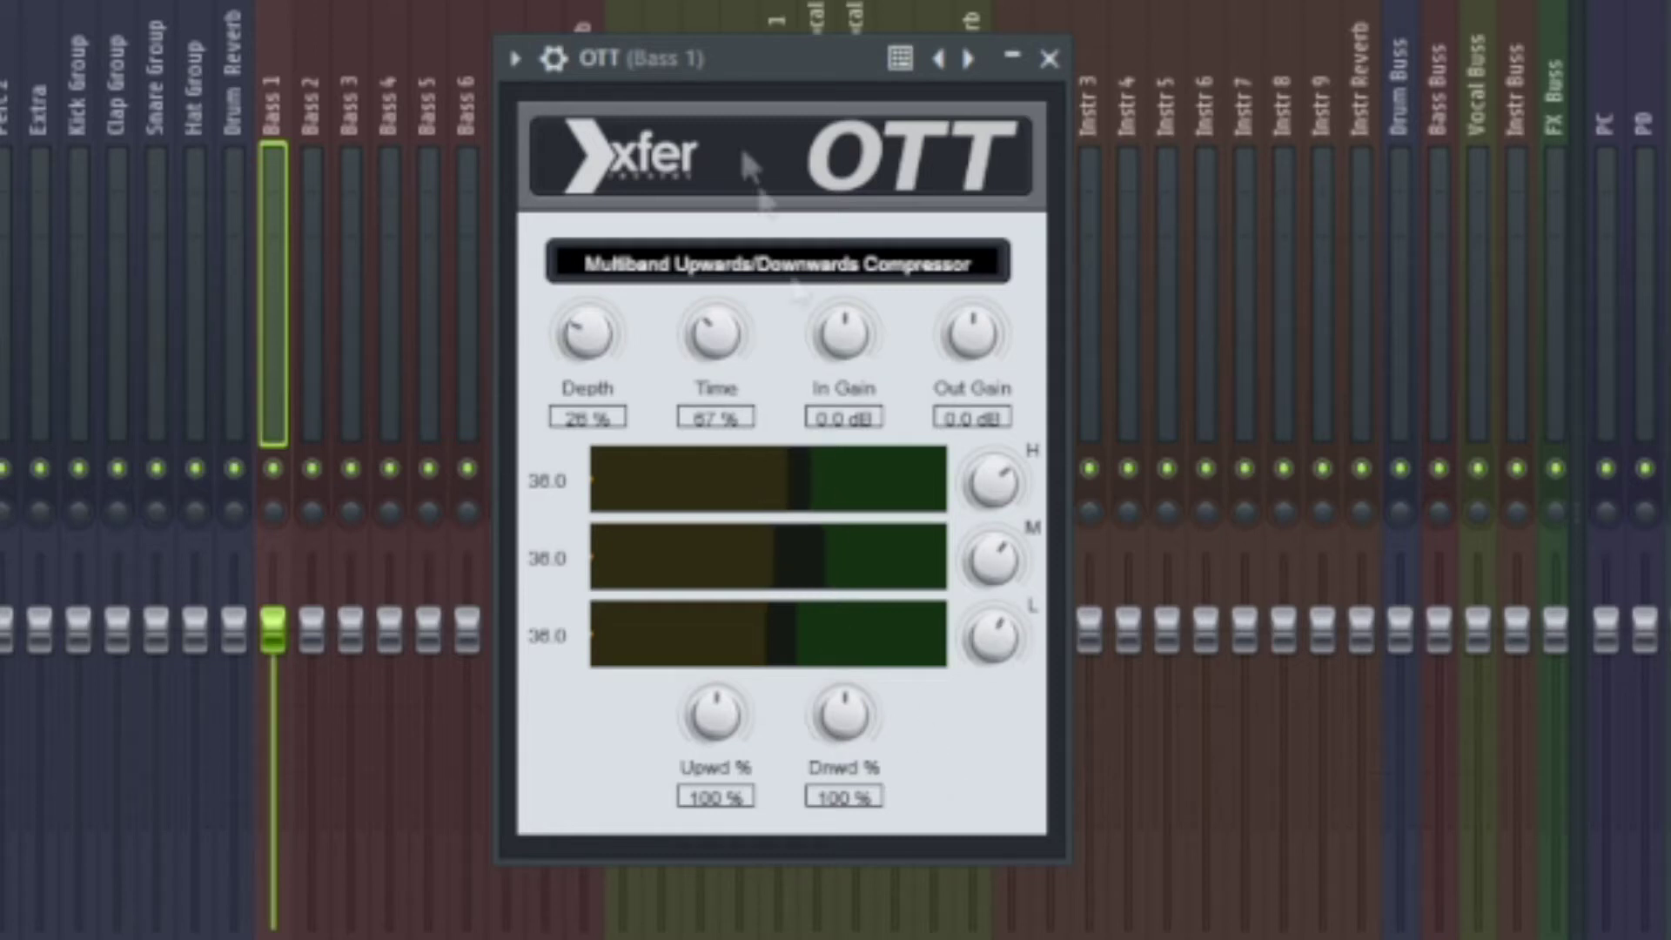
pyautogui.click(1048, 59)
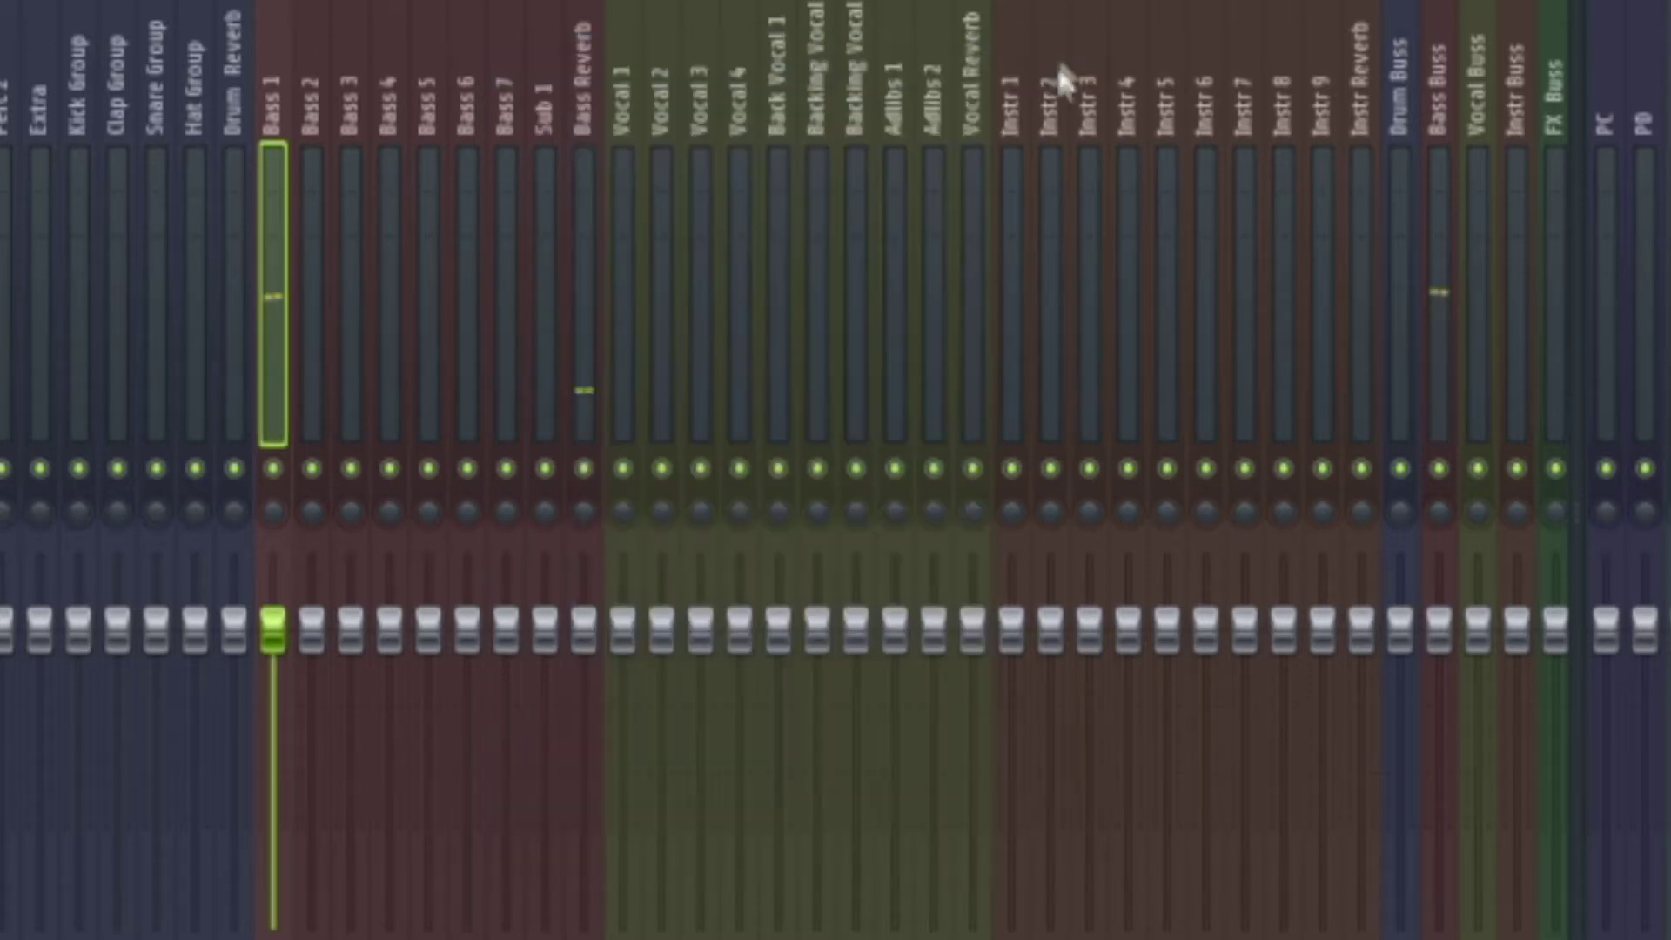
# Add a second OTT to Bass 1 with 25% depth, 54% time and raised band gains, and play the bass through it
pyautogui.click(1667, 609)
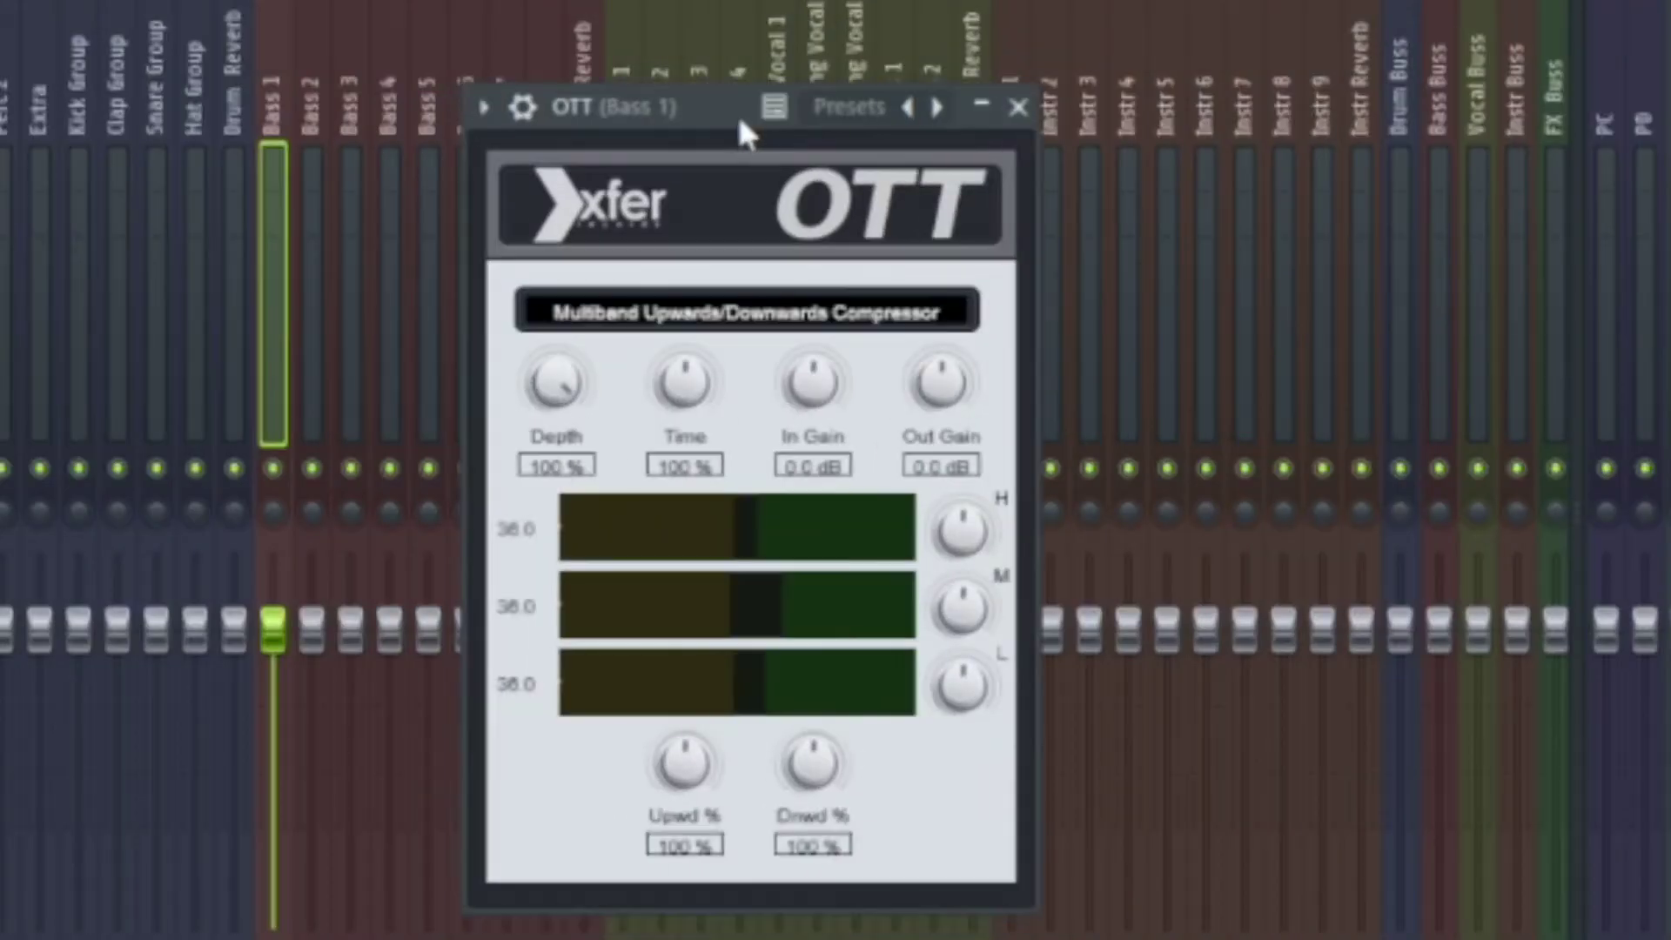
pyautogui.moveTo(740, 121); pyautogui.dragTo(729, 122)
pyautogui.moveTo(547, 376); pyautogui.dragTo(533, 681)
pyautogui.moveTo(661, 394); pyautogui.dragTo(675, 503)
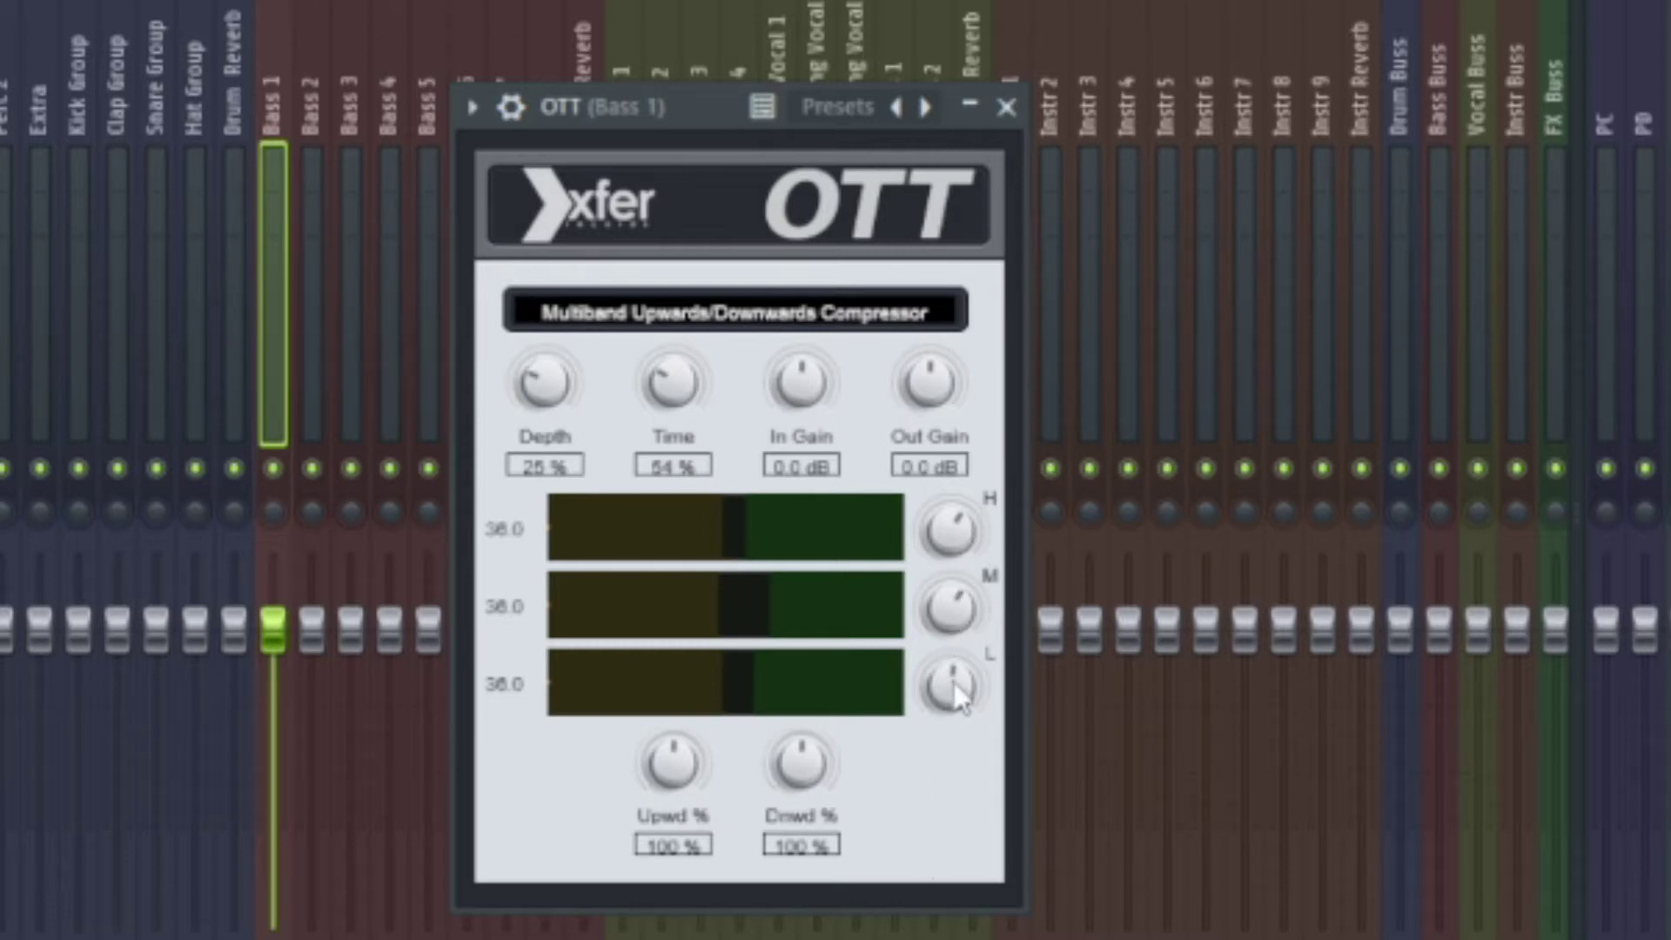
pyautogui.moveTo(746, 528); pyautogui.dragTo(801, 532)
pyautogui.press('space')
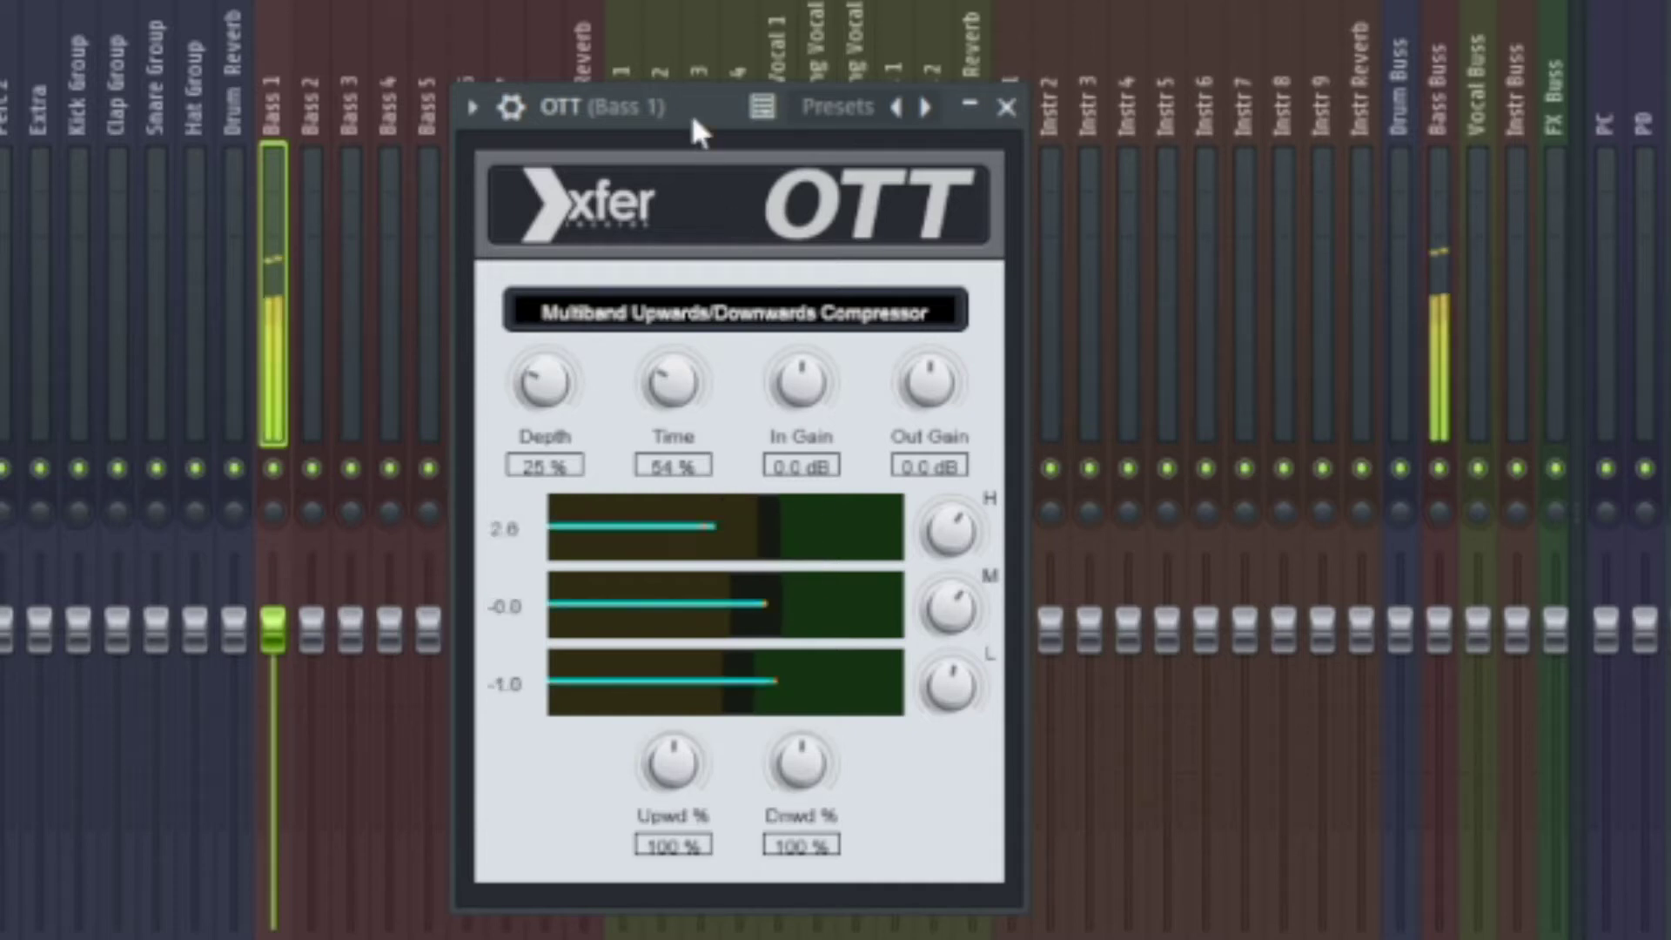
pyautogui.click(1007, 107)
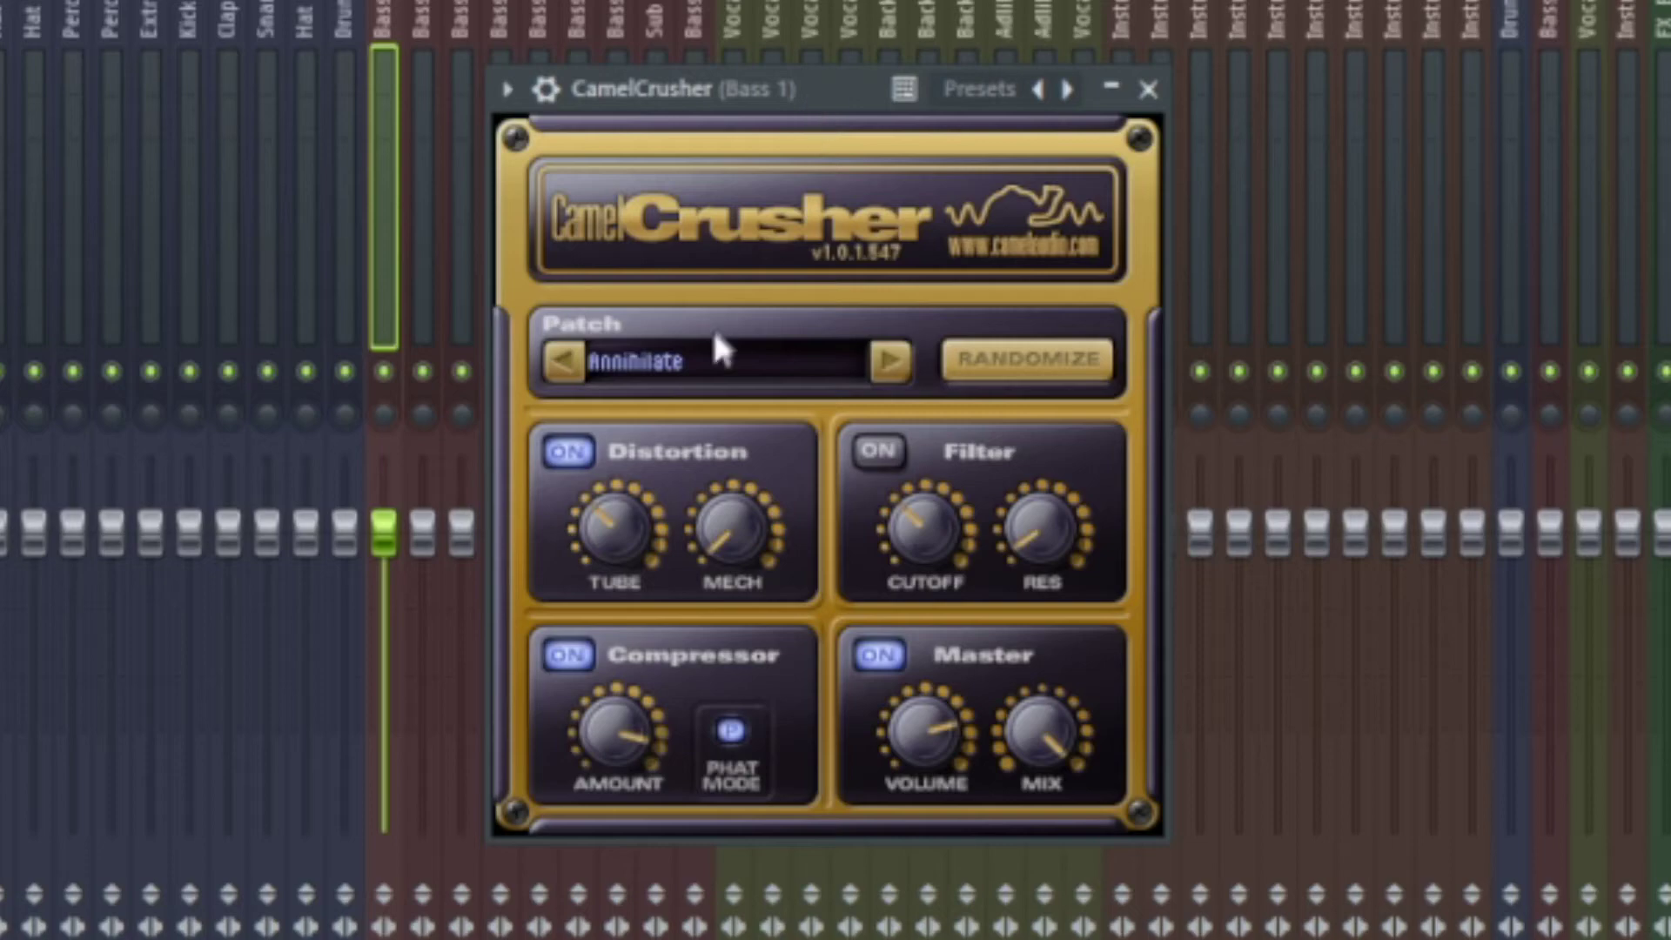
# Load the British Clean patch in CamelCrusher on Bass 1 and raise its compressor amount
pyautogui.click(707, 359)
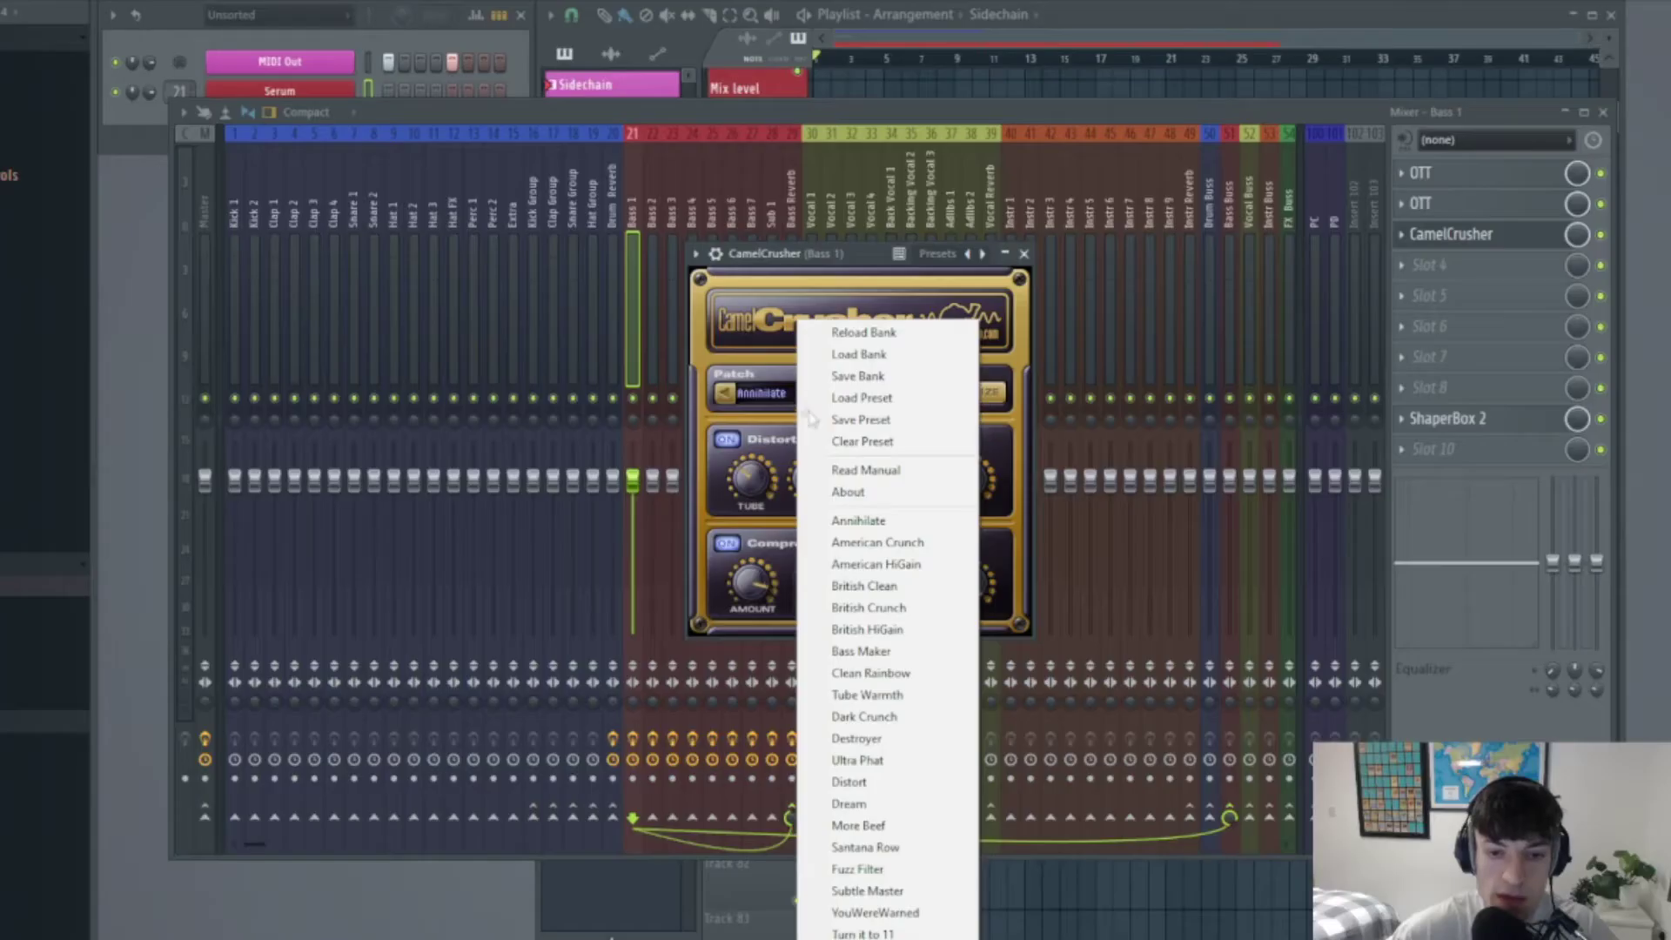
pyautogui.click(891, 589)
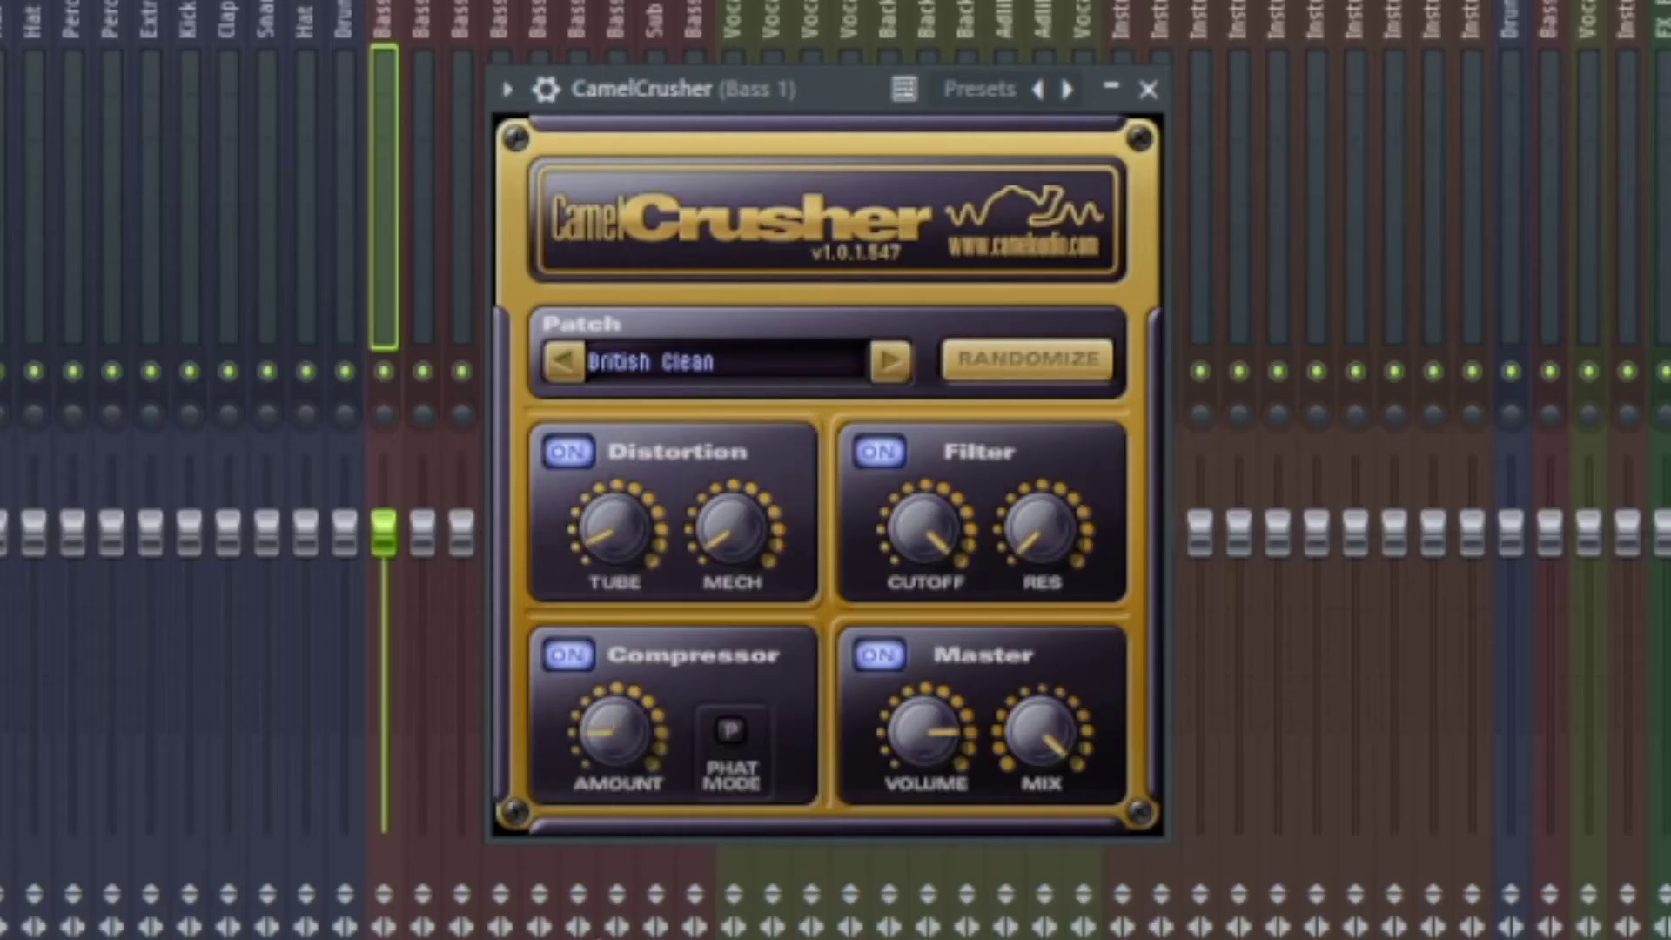
pyautogui.moveTo(600, 937); pyautogui.dragTo(604, 900)
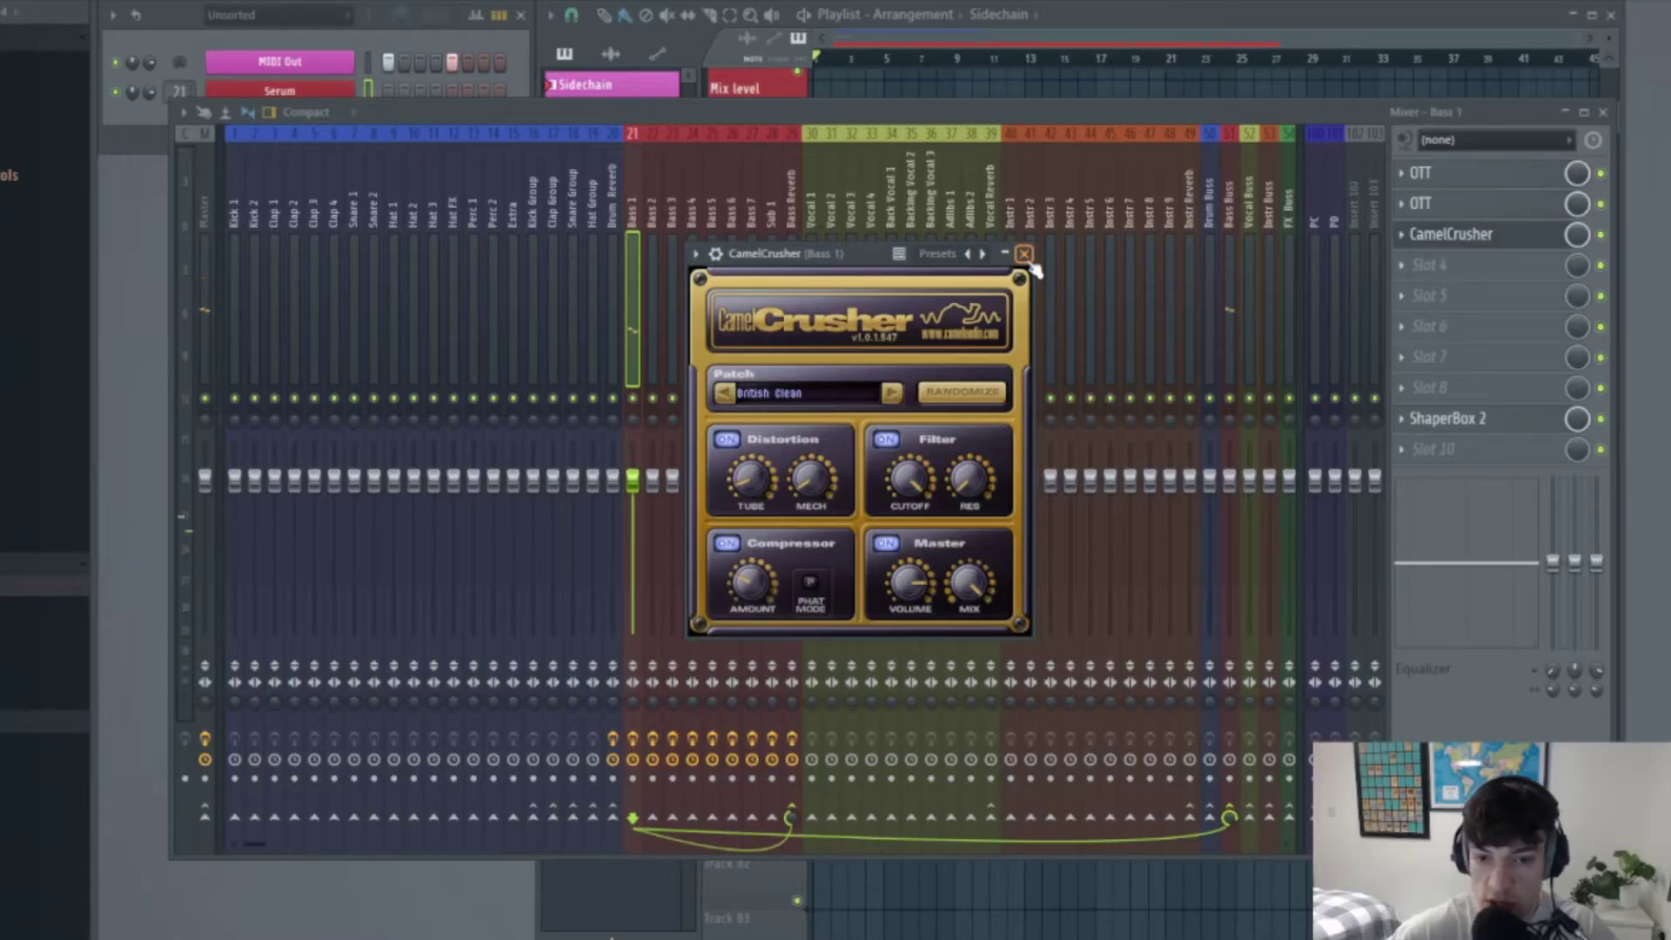
pyautogui.click(1024, 253)
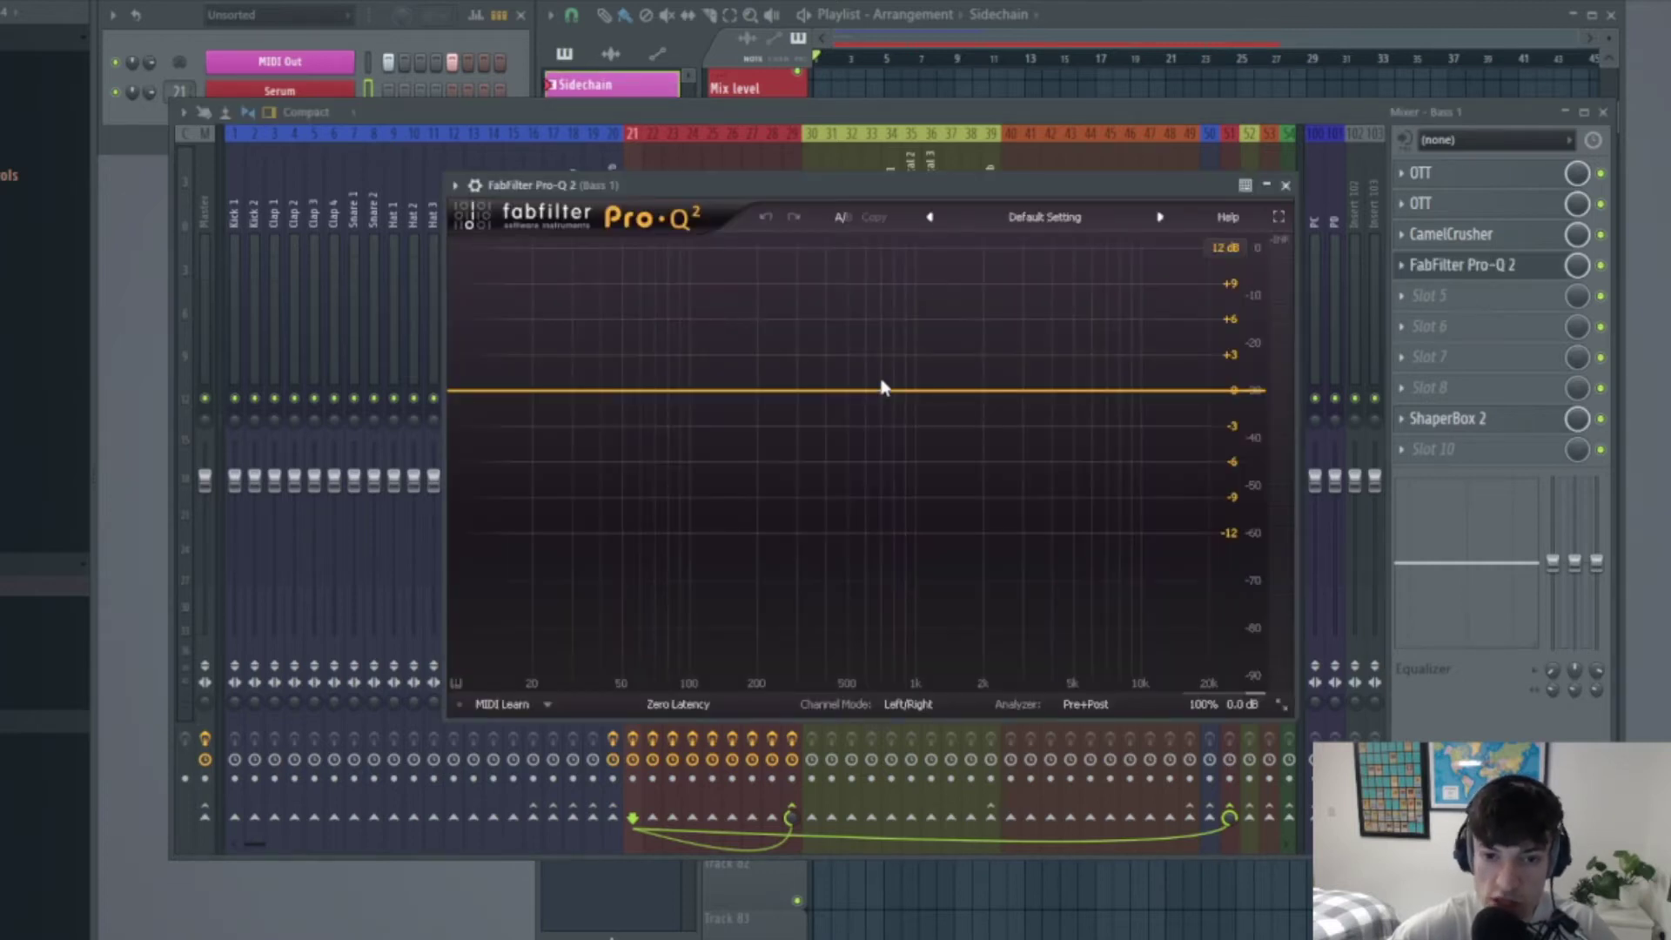
# Add two boosts of about 3 dB in Pro-Q 2, one between 500 Hz and 1 kHz and one near 5.3 kHz
pyautogui.moveTo(883, 392); pyautogui.dragTo(877, 355)
pyautogui.moveTo(1078, 391); pyautogui.dragTo(1081, 362)
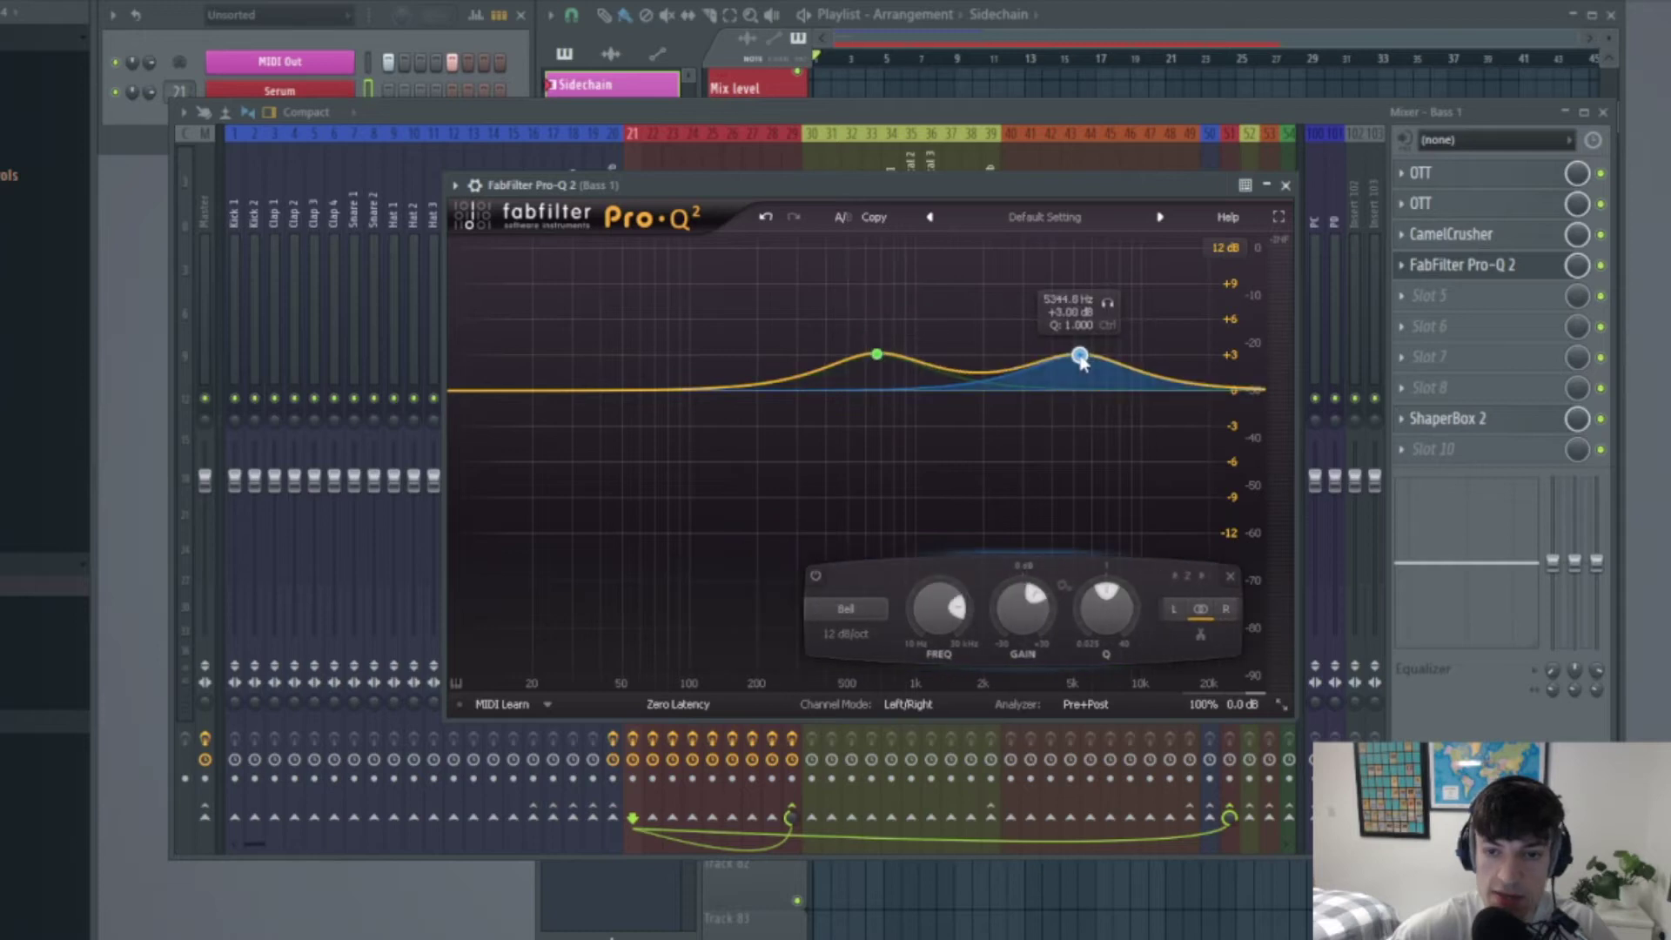
# Shift the upper Pro-Q 2 boost to about 7.4 kHz at +2 dB and play the bass
pyautogui.moveTo(1103, 377); pyautogui.dragTo(1111, 368)
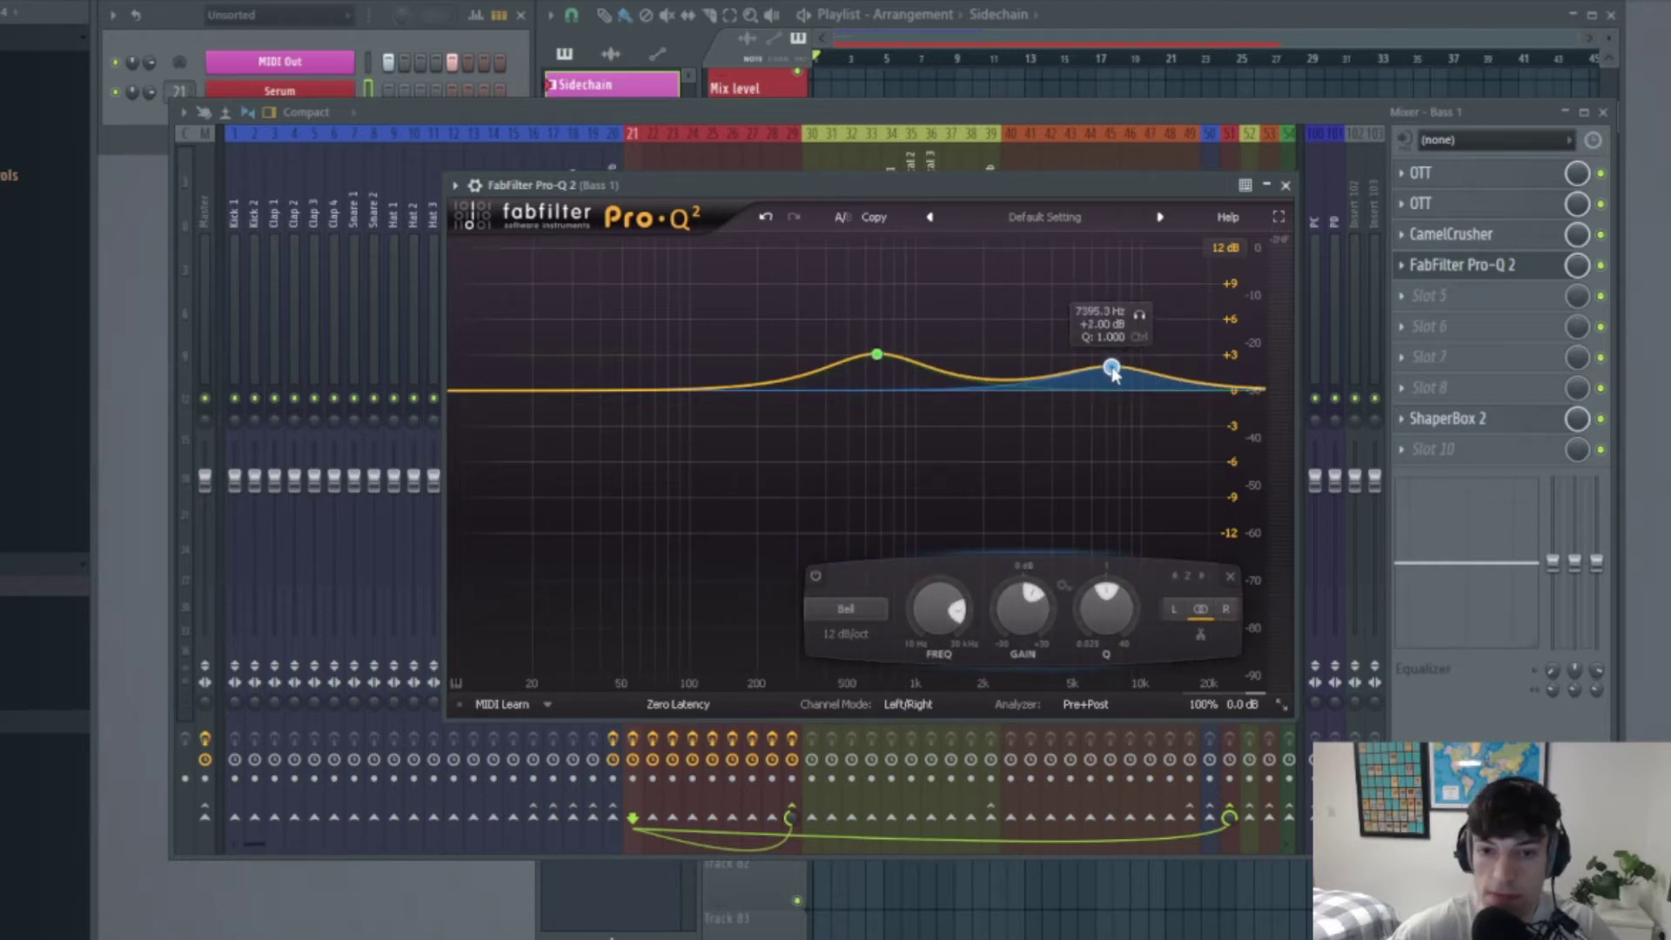
pyautogui.press('space')
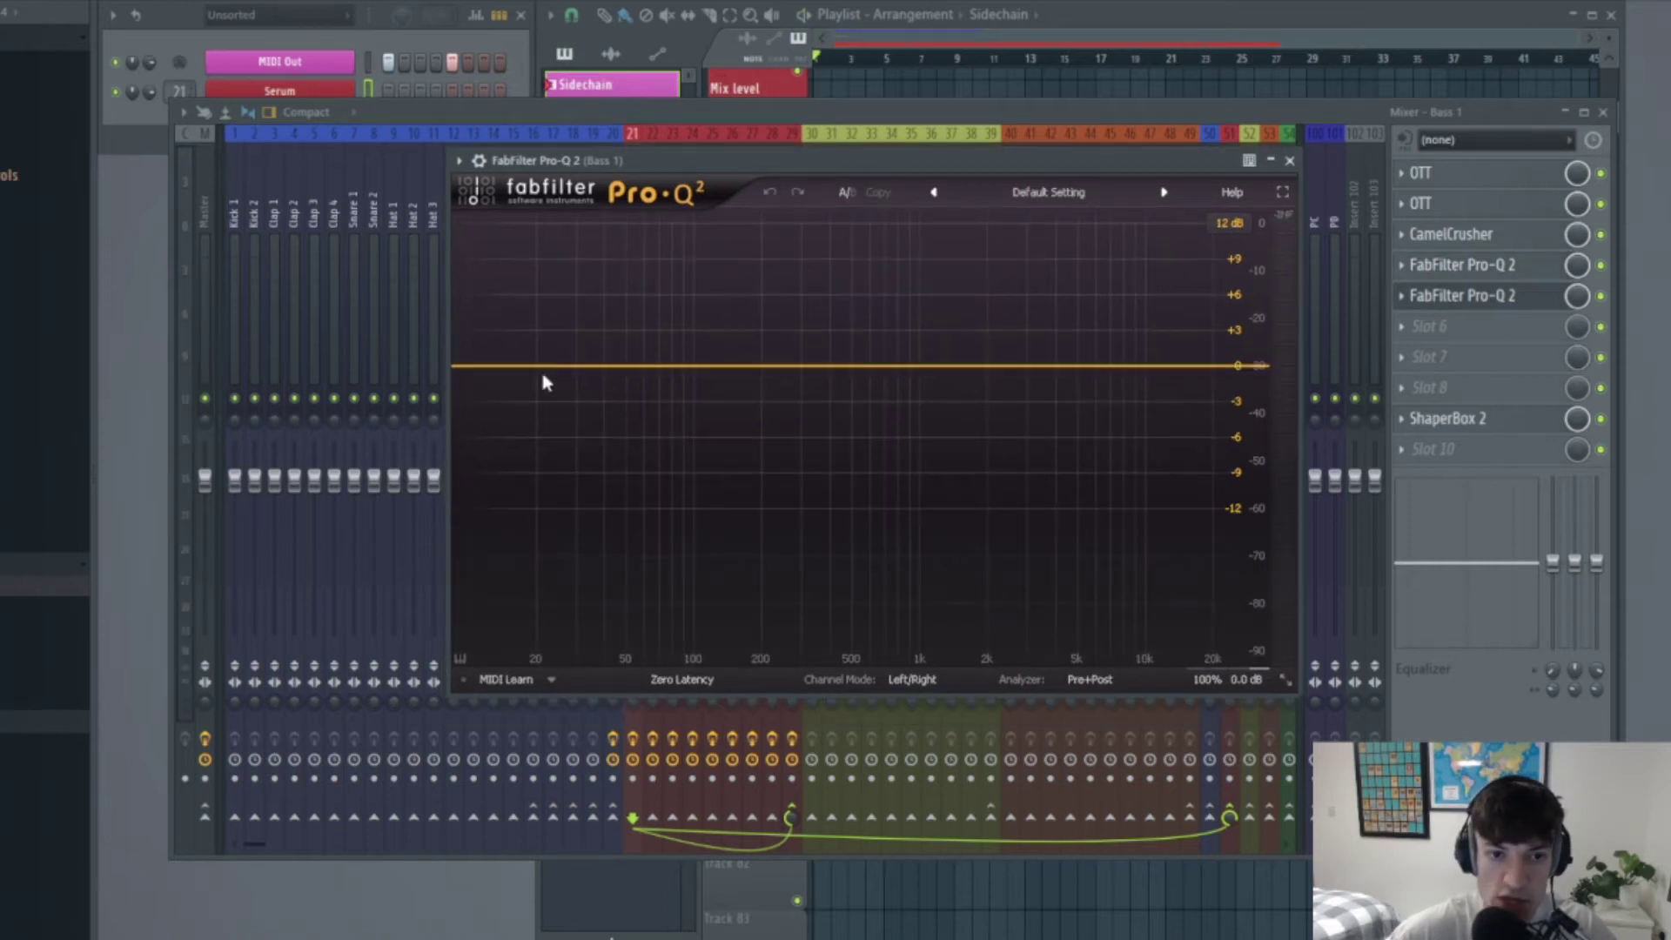
# Add a low cut in the second Pro-Q 2 on Bass 1 and raise its frequency to between 100 and 200 Hz
pyautogui.click(467, 368)
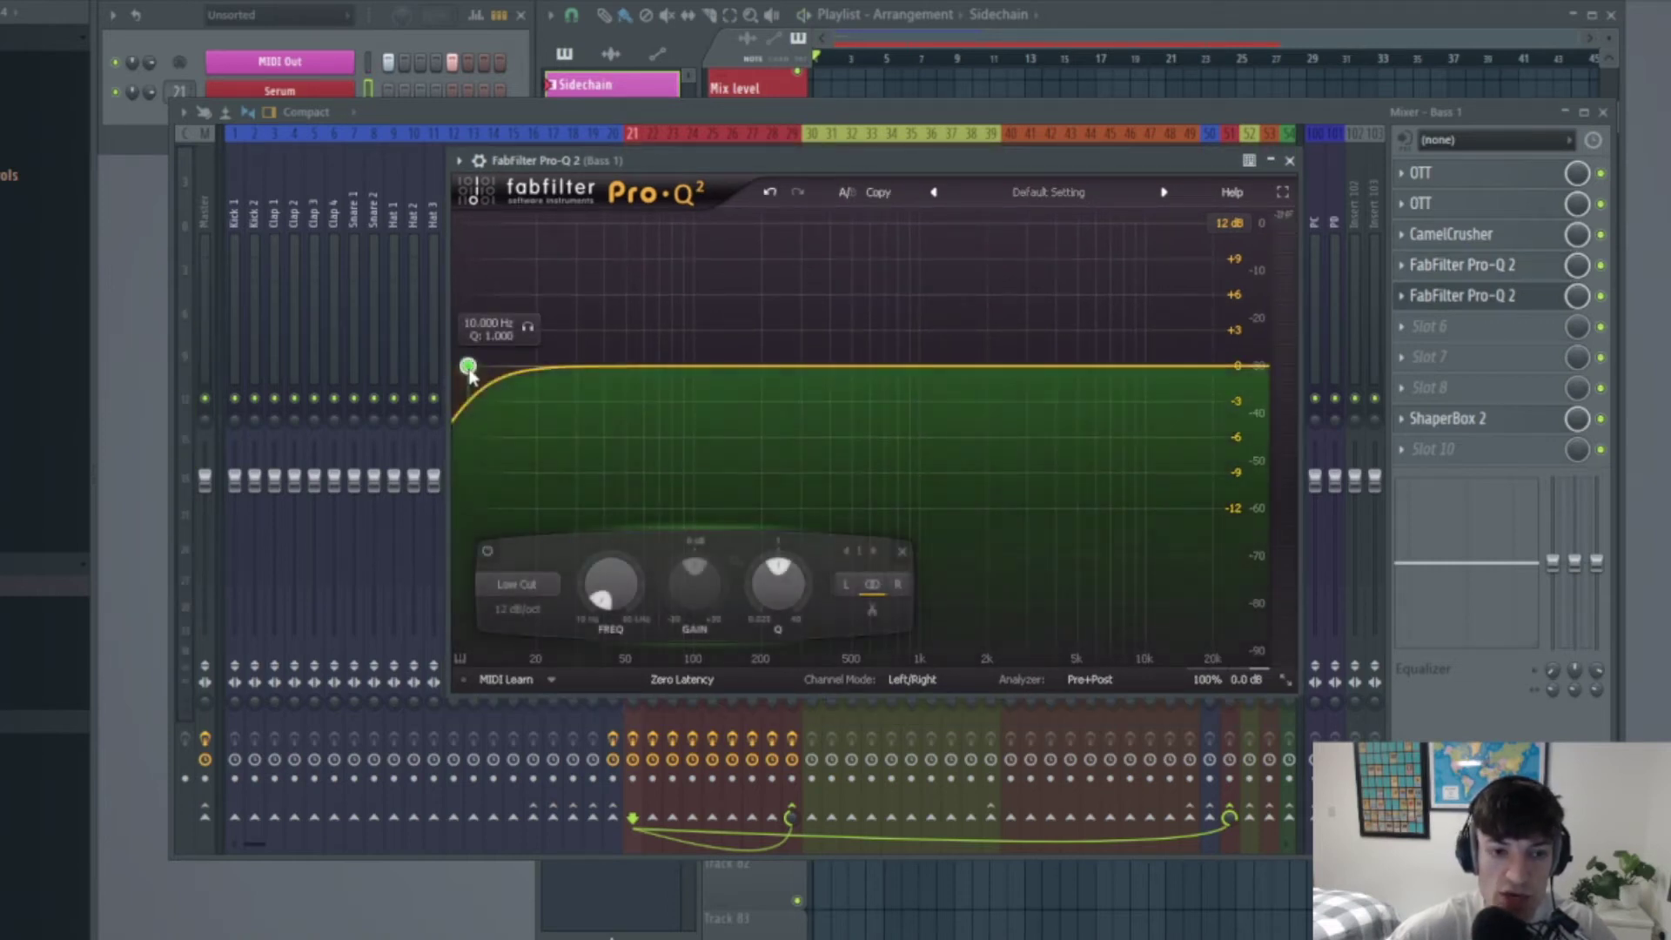
pyautogui.moveTo(470, 372); pyautogui.dragTo(733, 381)
pyautogui.scroll(-2, 720, 383)
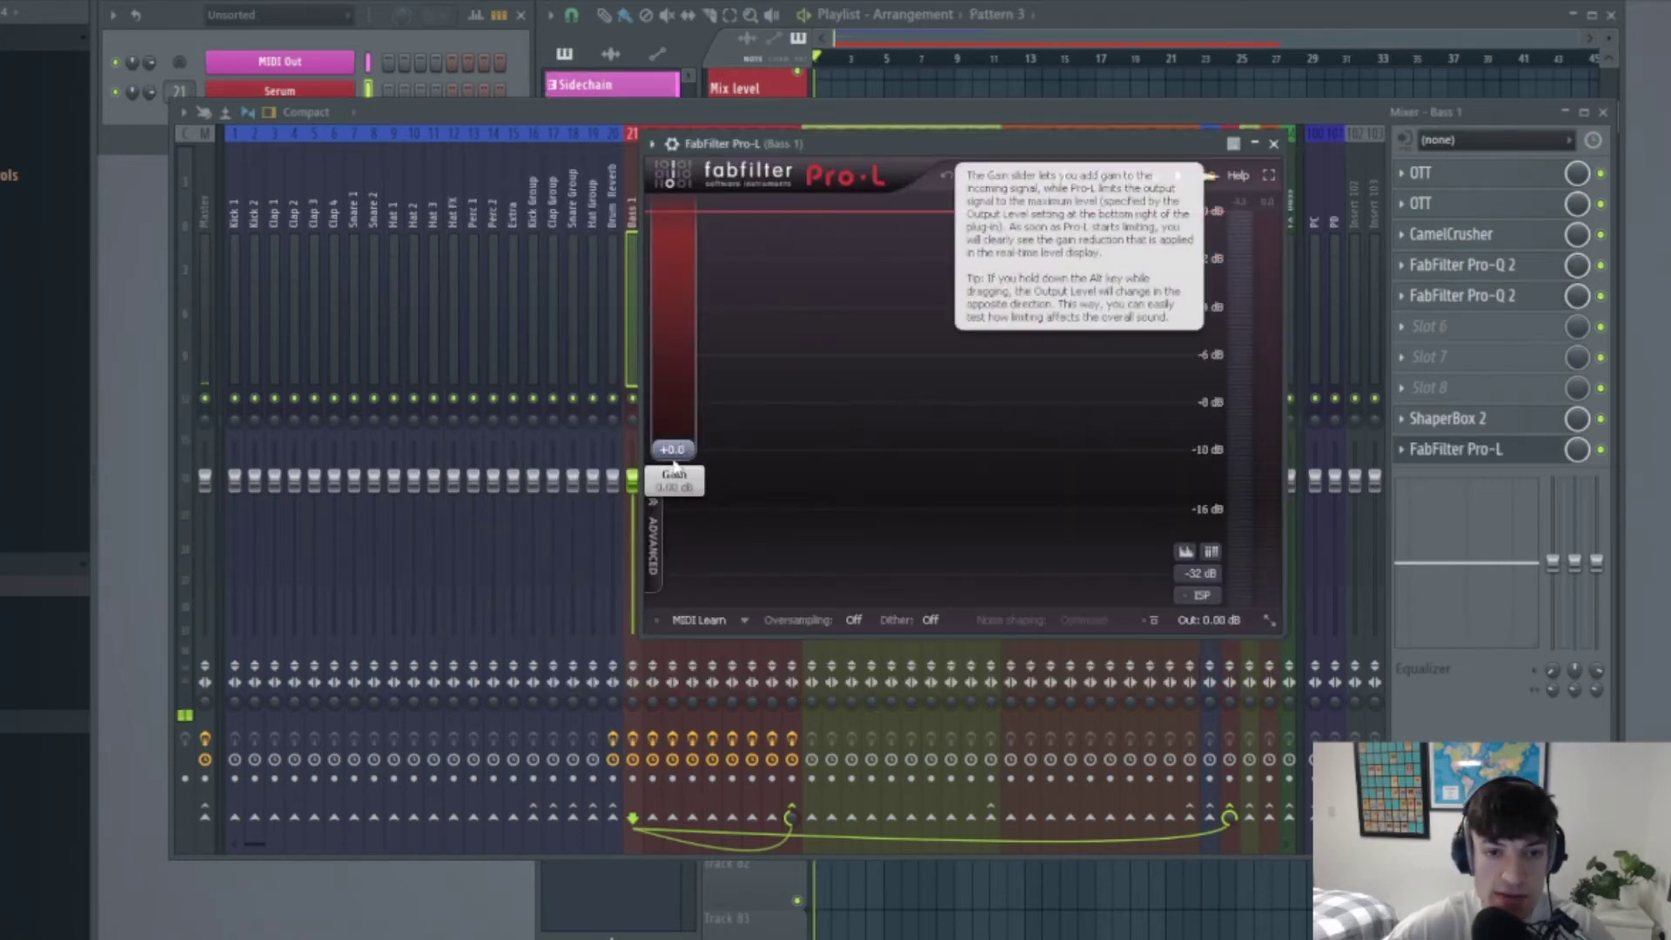
# Raise the gain of the Pro-L limiter slightly at the end of the Bass 1 effect chain
pyautogui.moveTo(672, 449)
pyautogui.mouseDown()
pyautogui.moveTo(675, 409)
pyautogui.moveTo(702, 416)
pyautogui.moveTo(671, 425)
pyautogui.mouseUp()
pyautogui.click(1273, 143)
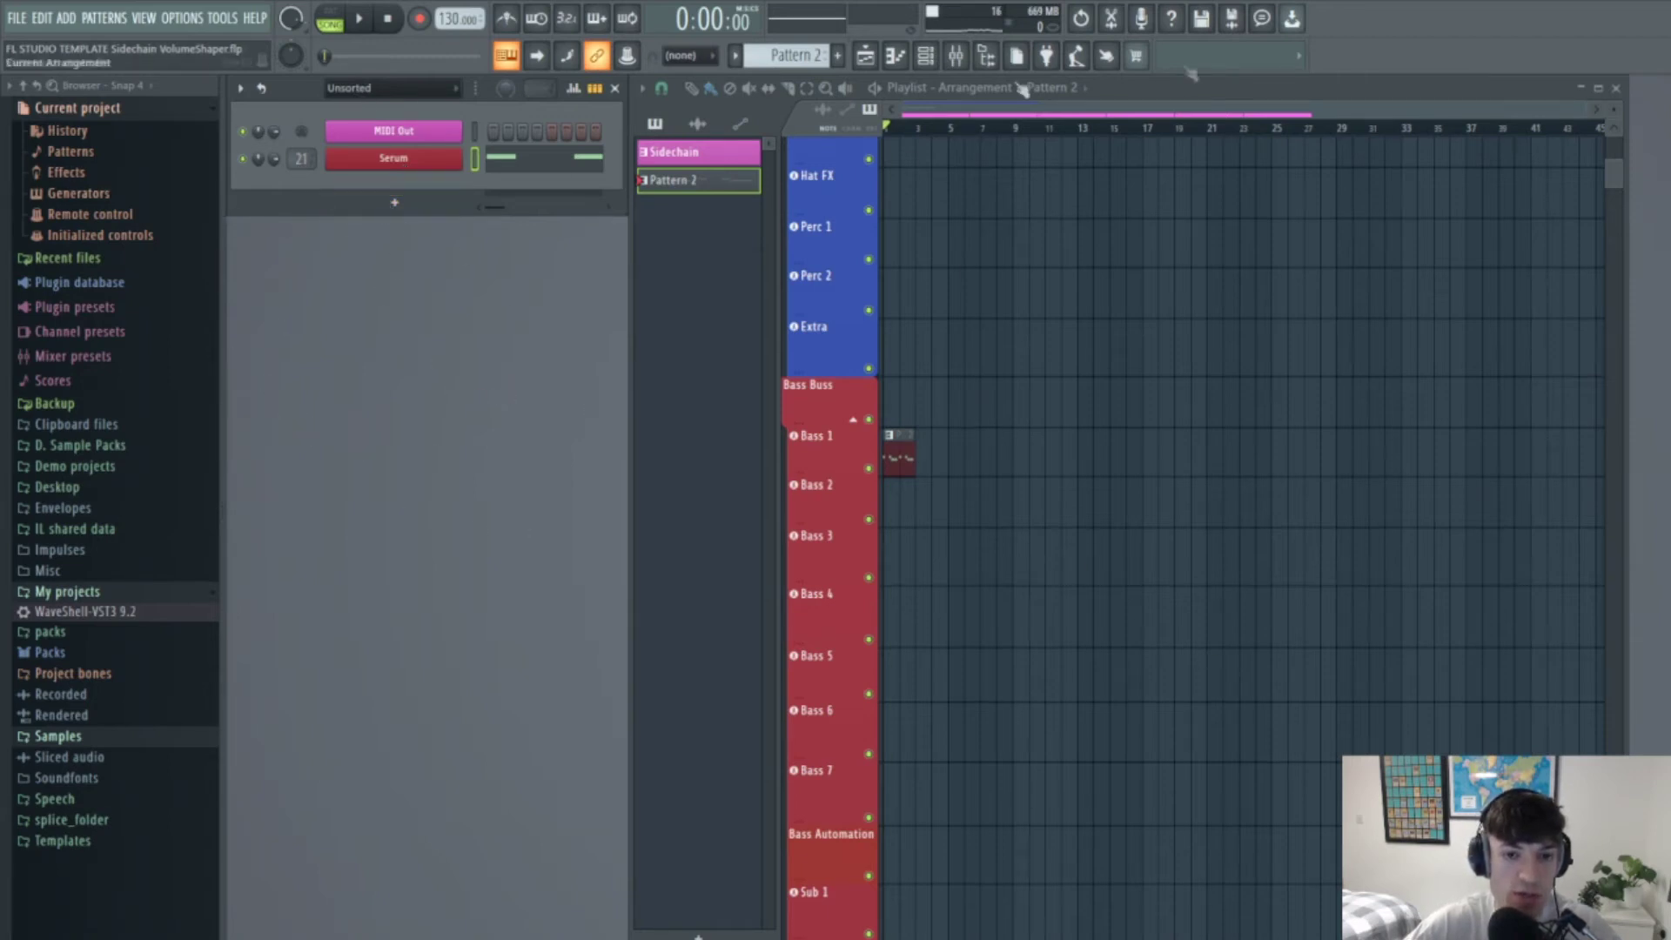
# Clone the Serum channel to get a second instance for the sub bass
pyautogui.moveTo(1581, 111); pyautogui.dragTo(1025, 111)
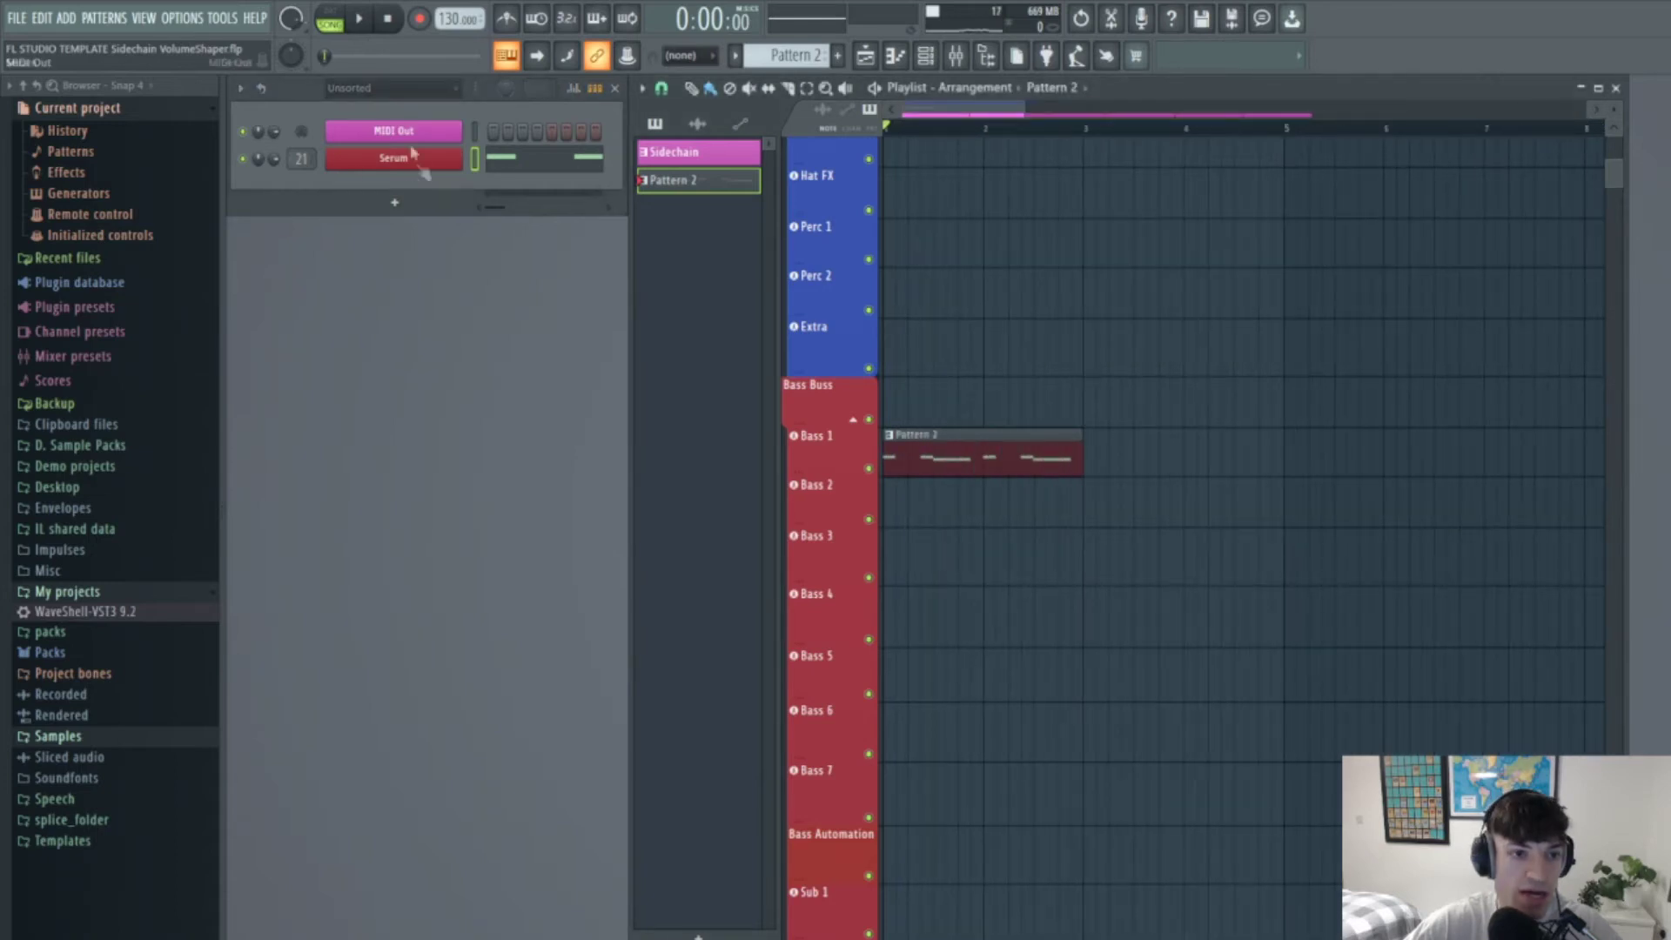
pyautogui.rightClick(398, 166)
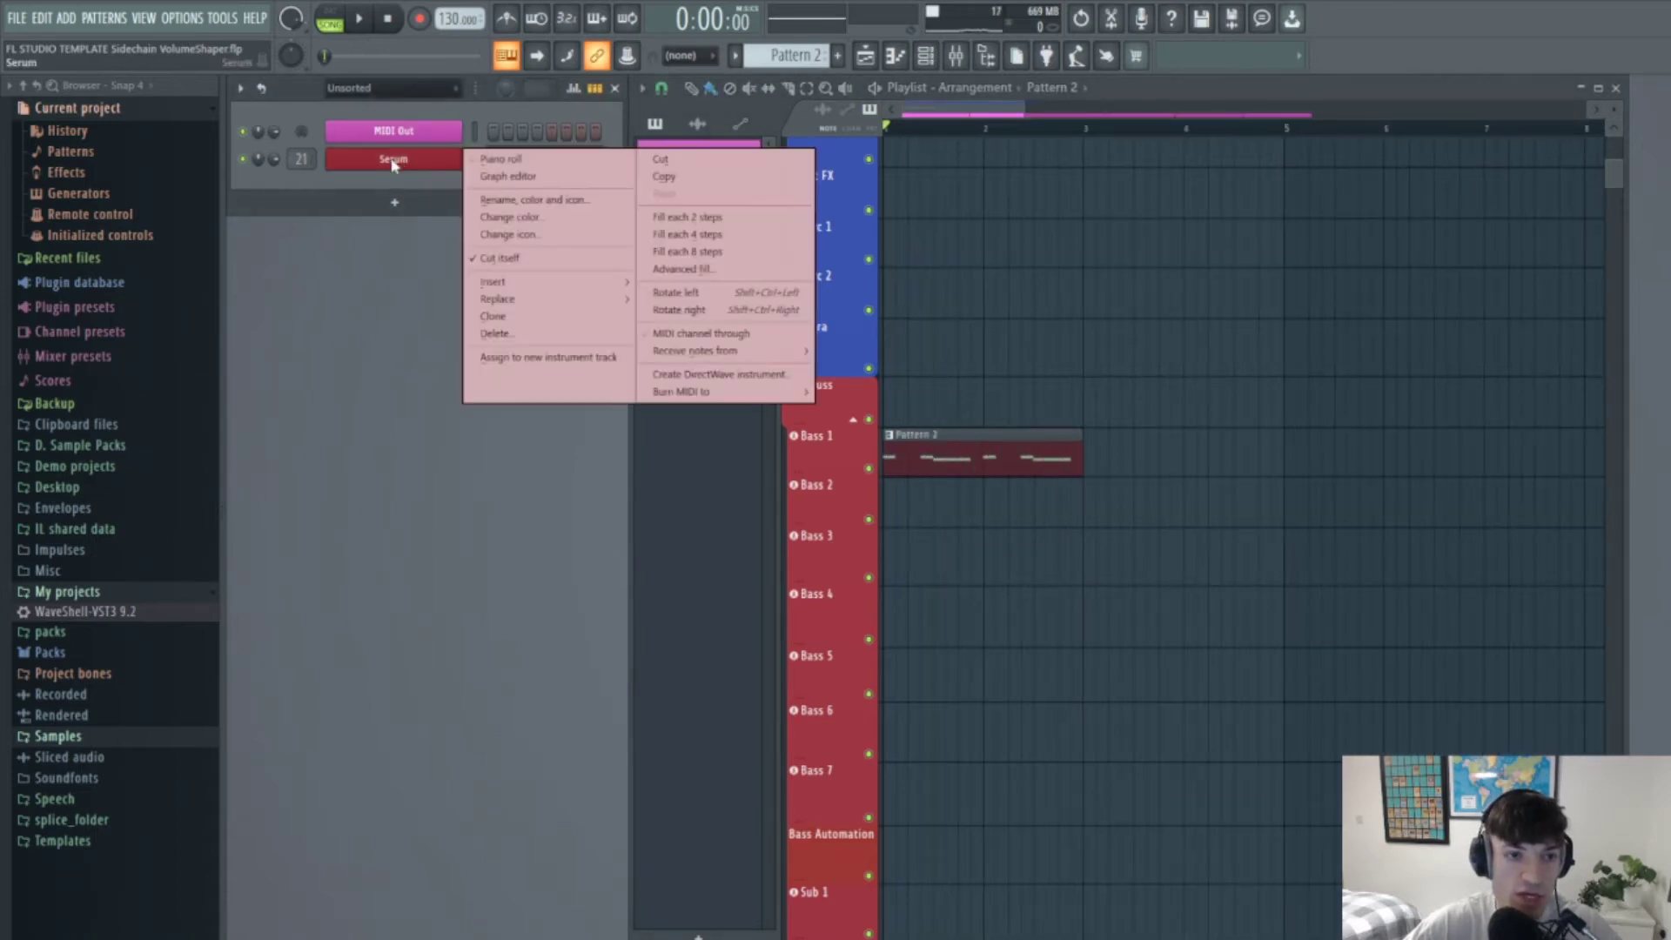
pyautogui.click(522, 318)
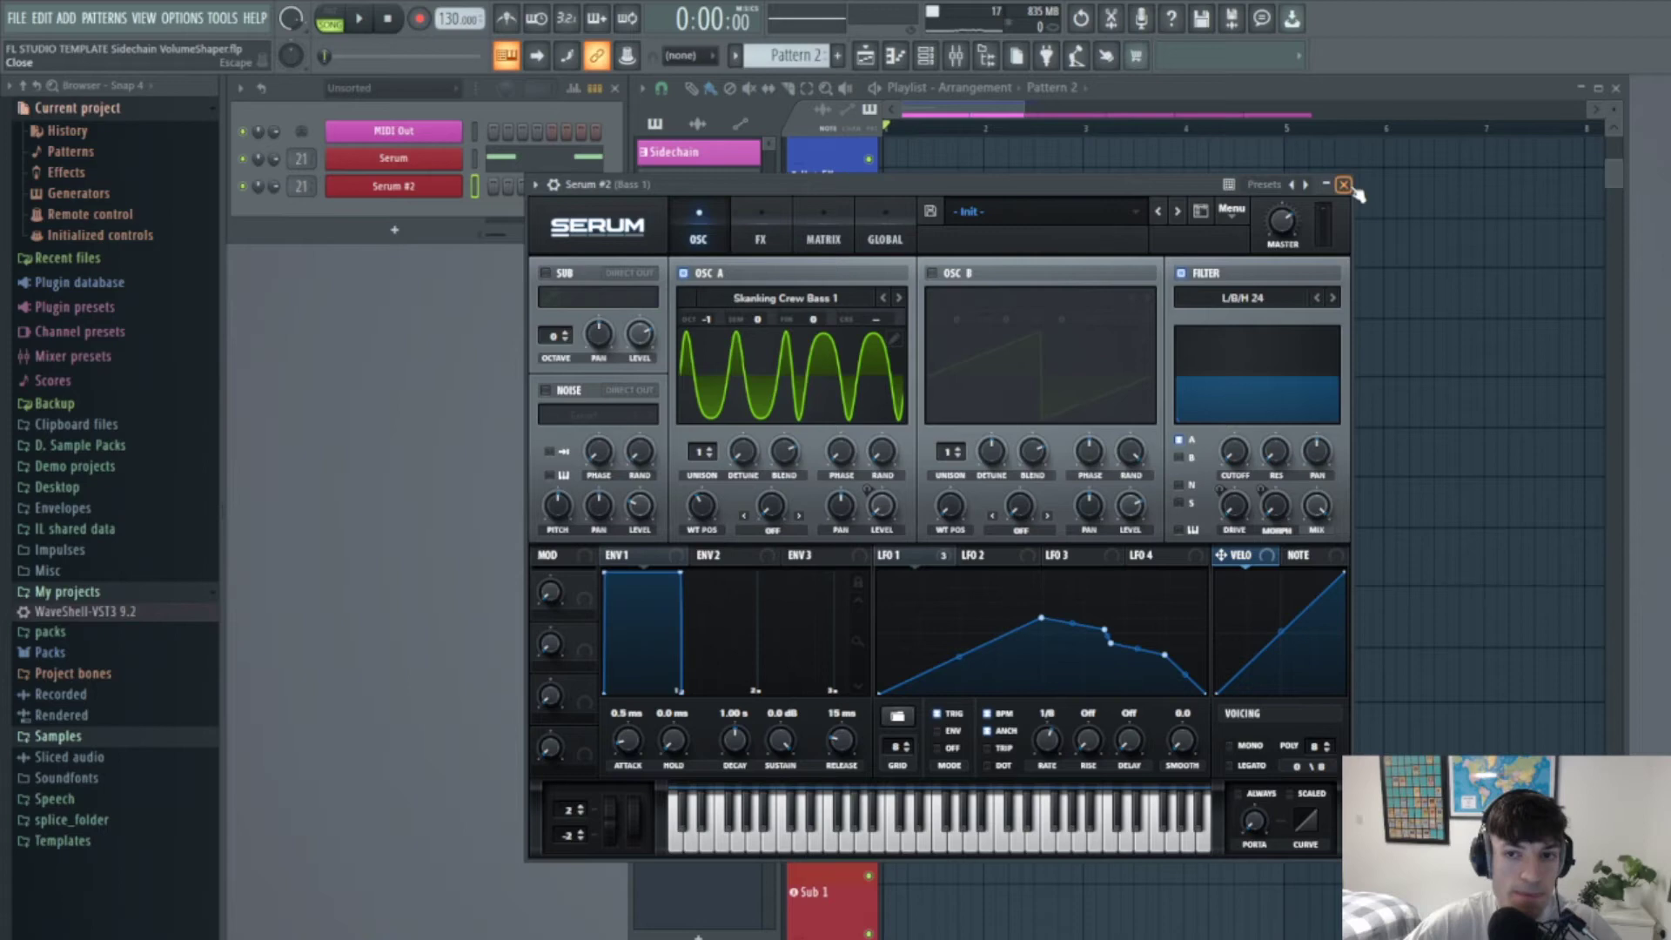
pyautogui.click(1344, 185)
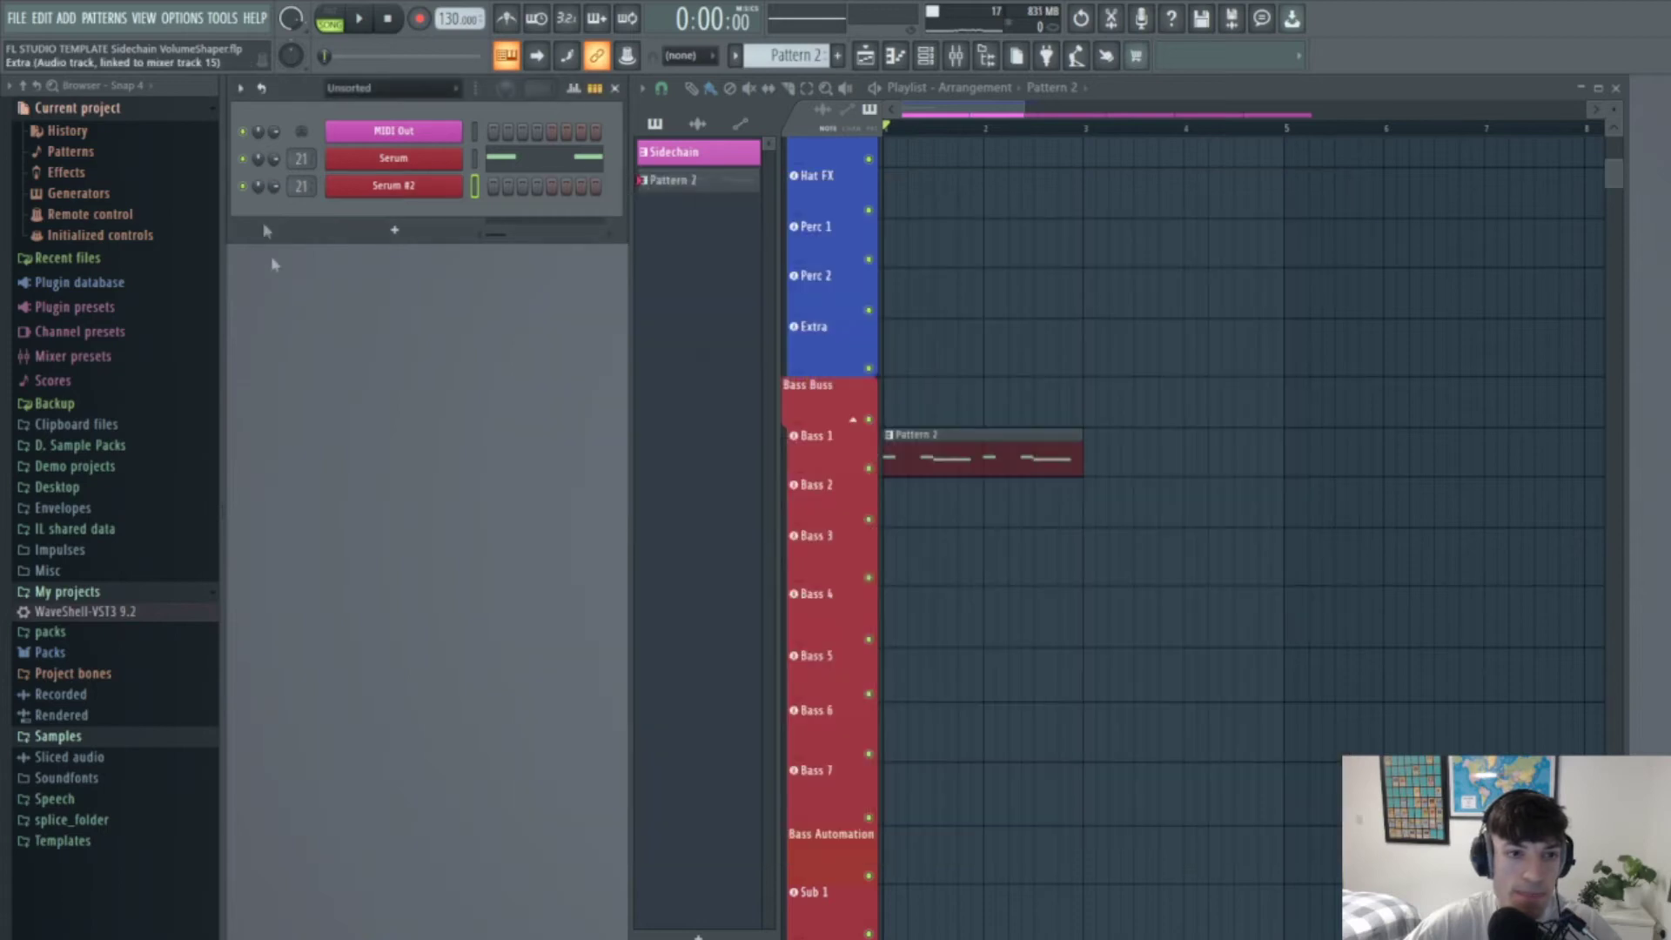
# Route the Serum #2 channel to mixer track 28, Sub 1
pyautogui.click(966, 59)
pyautogui.click(851, 298)
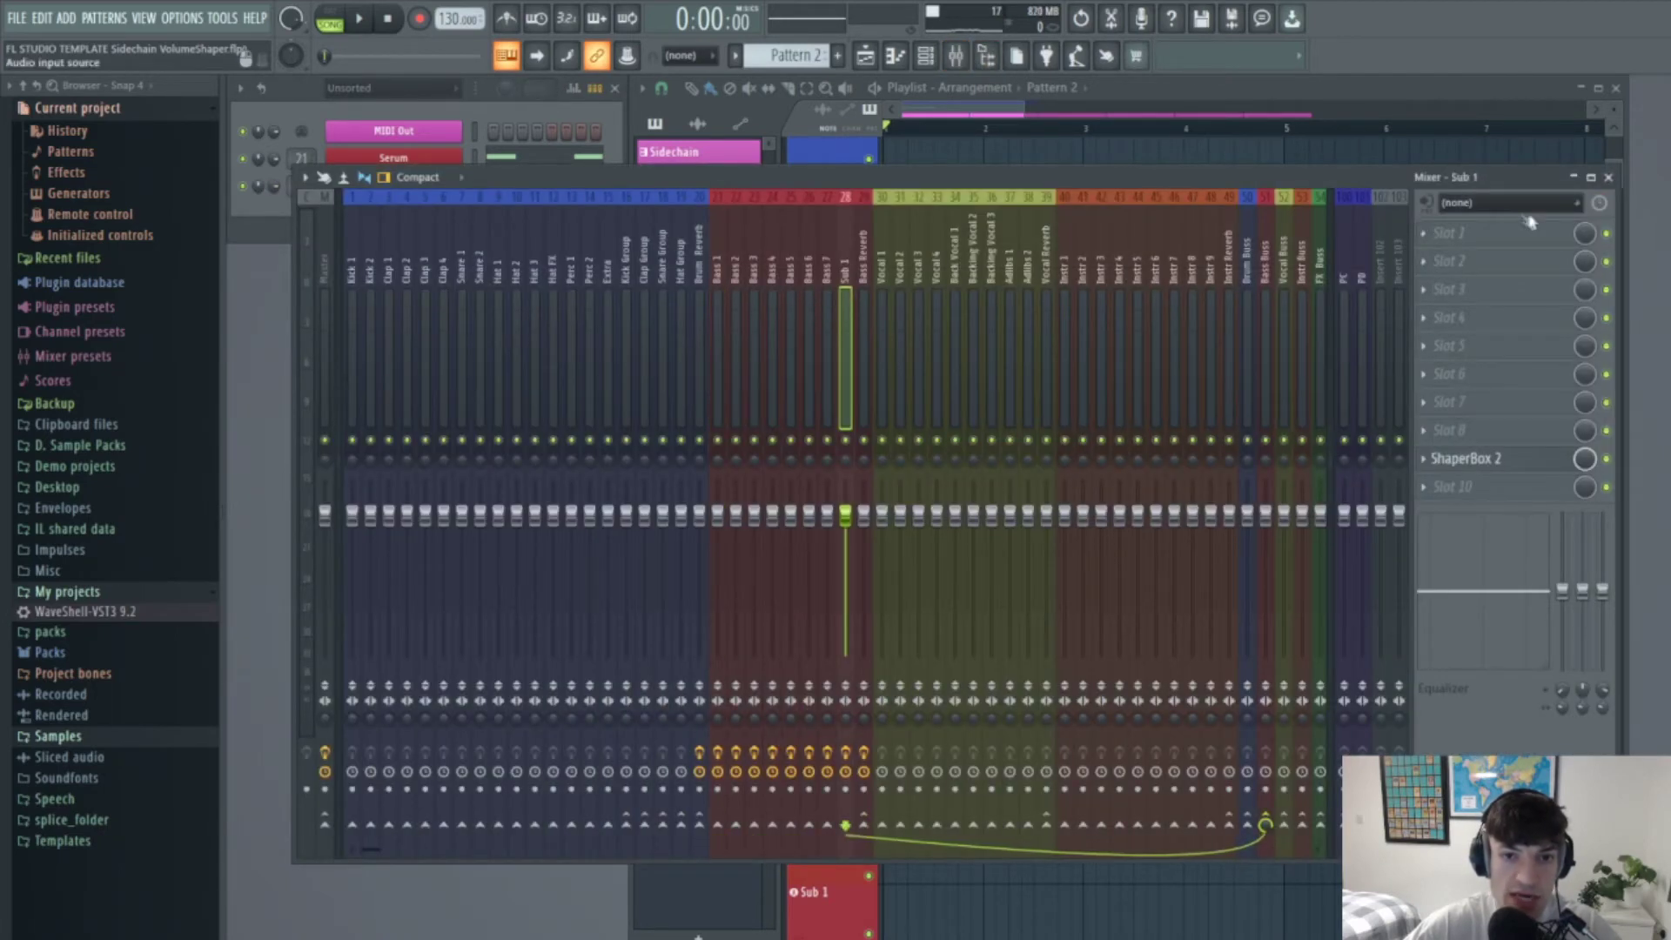
pyautogui.click(1609, 179)
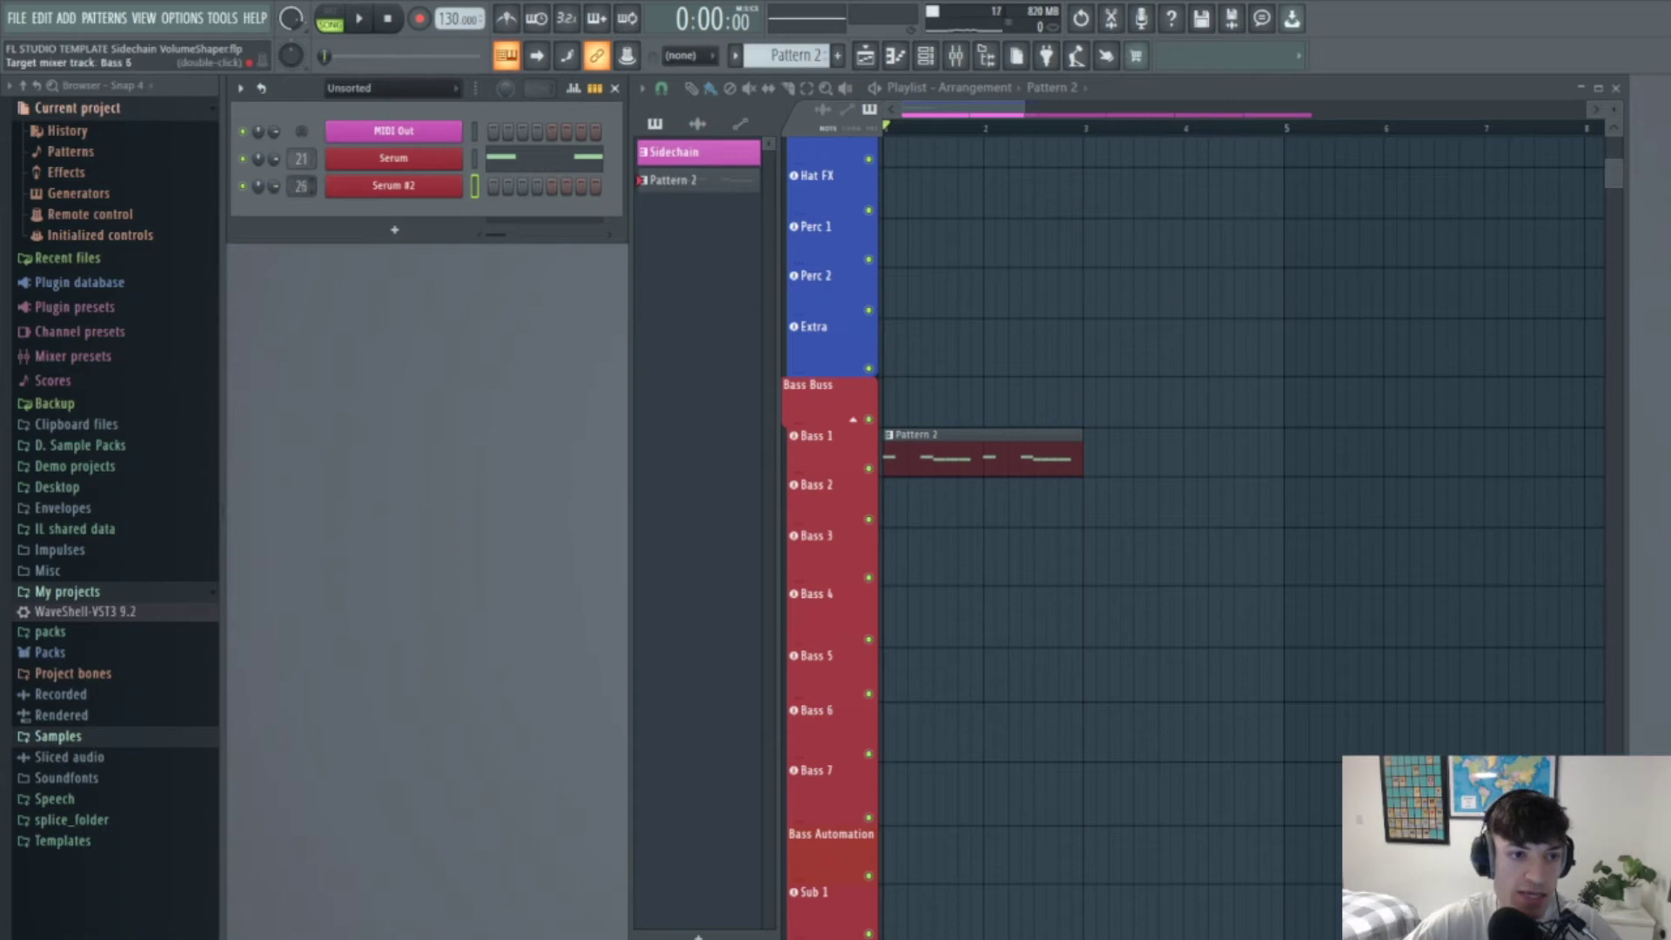
# Copy all the bass notes of Pattern 2 from the Serum channel into Serum #2
pyautogui.doubleClick(999, 454)
pyautogui.moveTo(1222, 436); pyautogui.dragTo(644, 683)
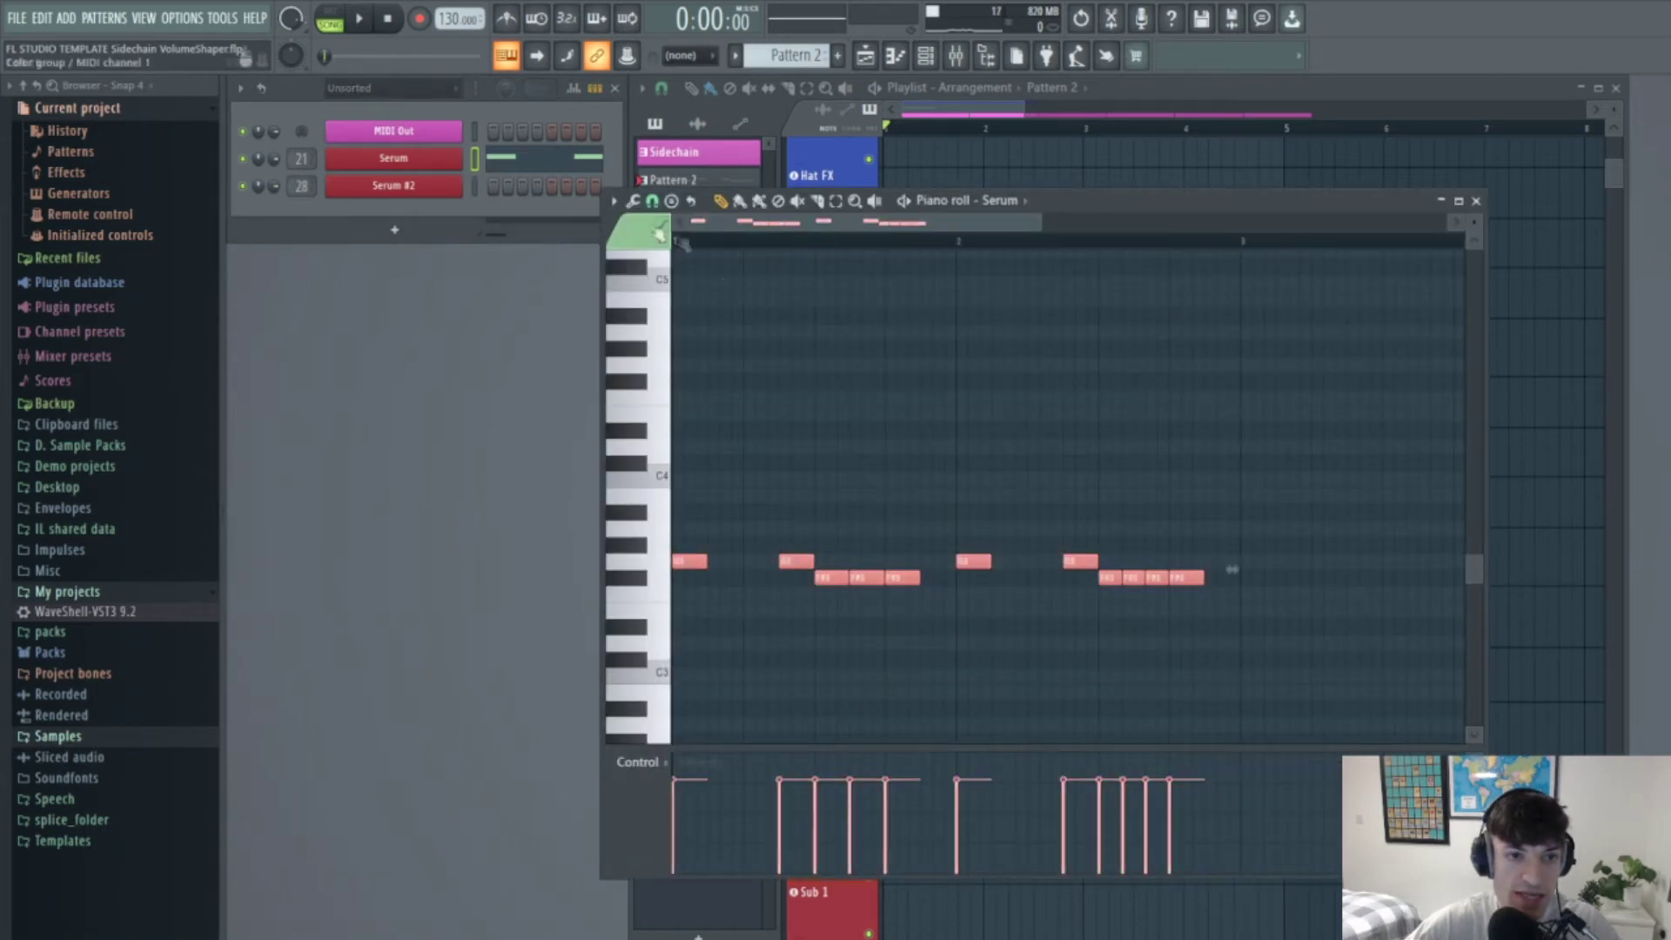
pyautogui.click(895, 55)
pyautogui.press('Down')
pyautogui.click(895, 56)
pyautogui.hotkey('ctrl', 'v')
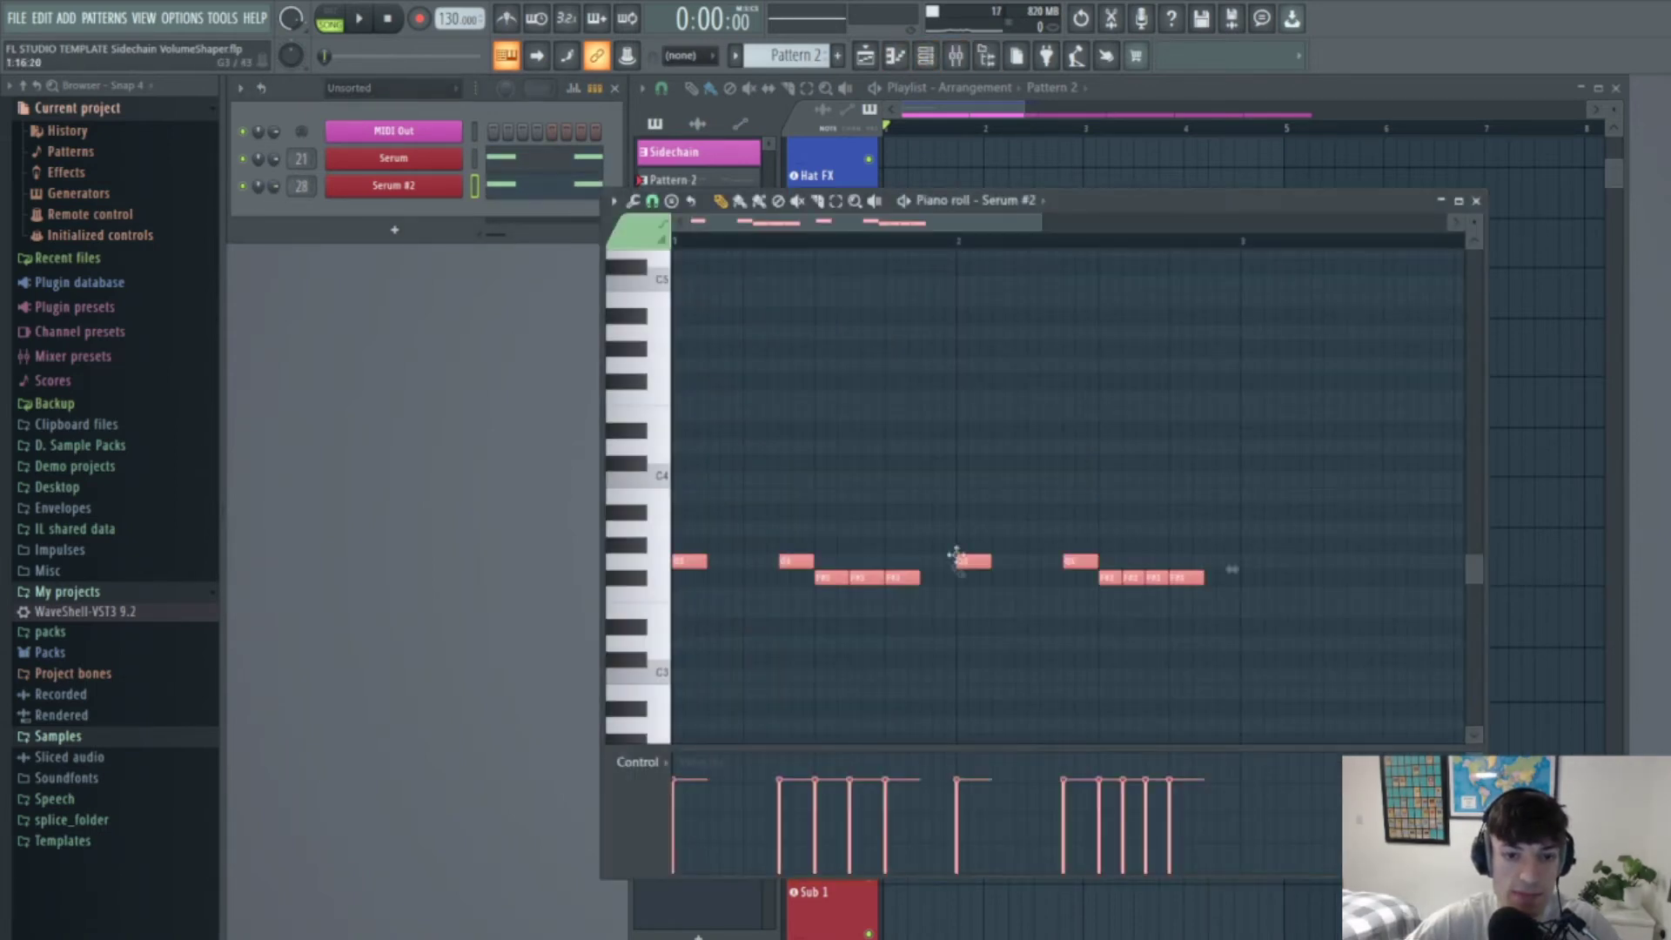
pyautogui.click(1477, 201)
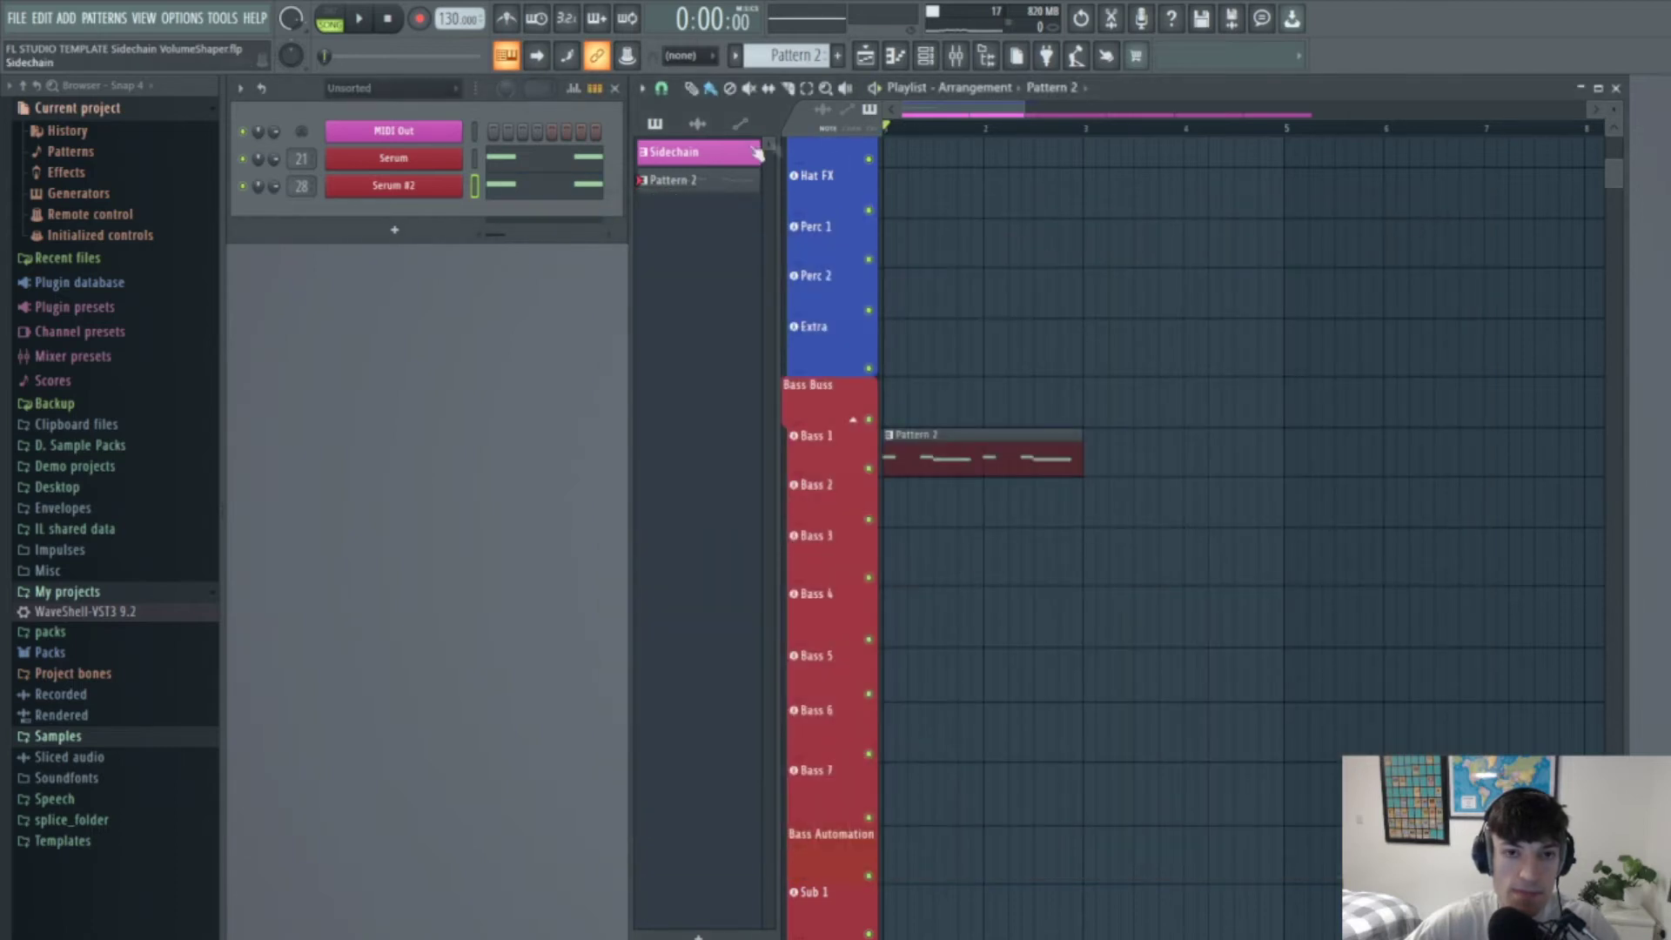
# Mute the original Serum channel and play the pattern with only Serum #2
pyautogui.click(244, 159)
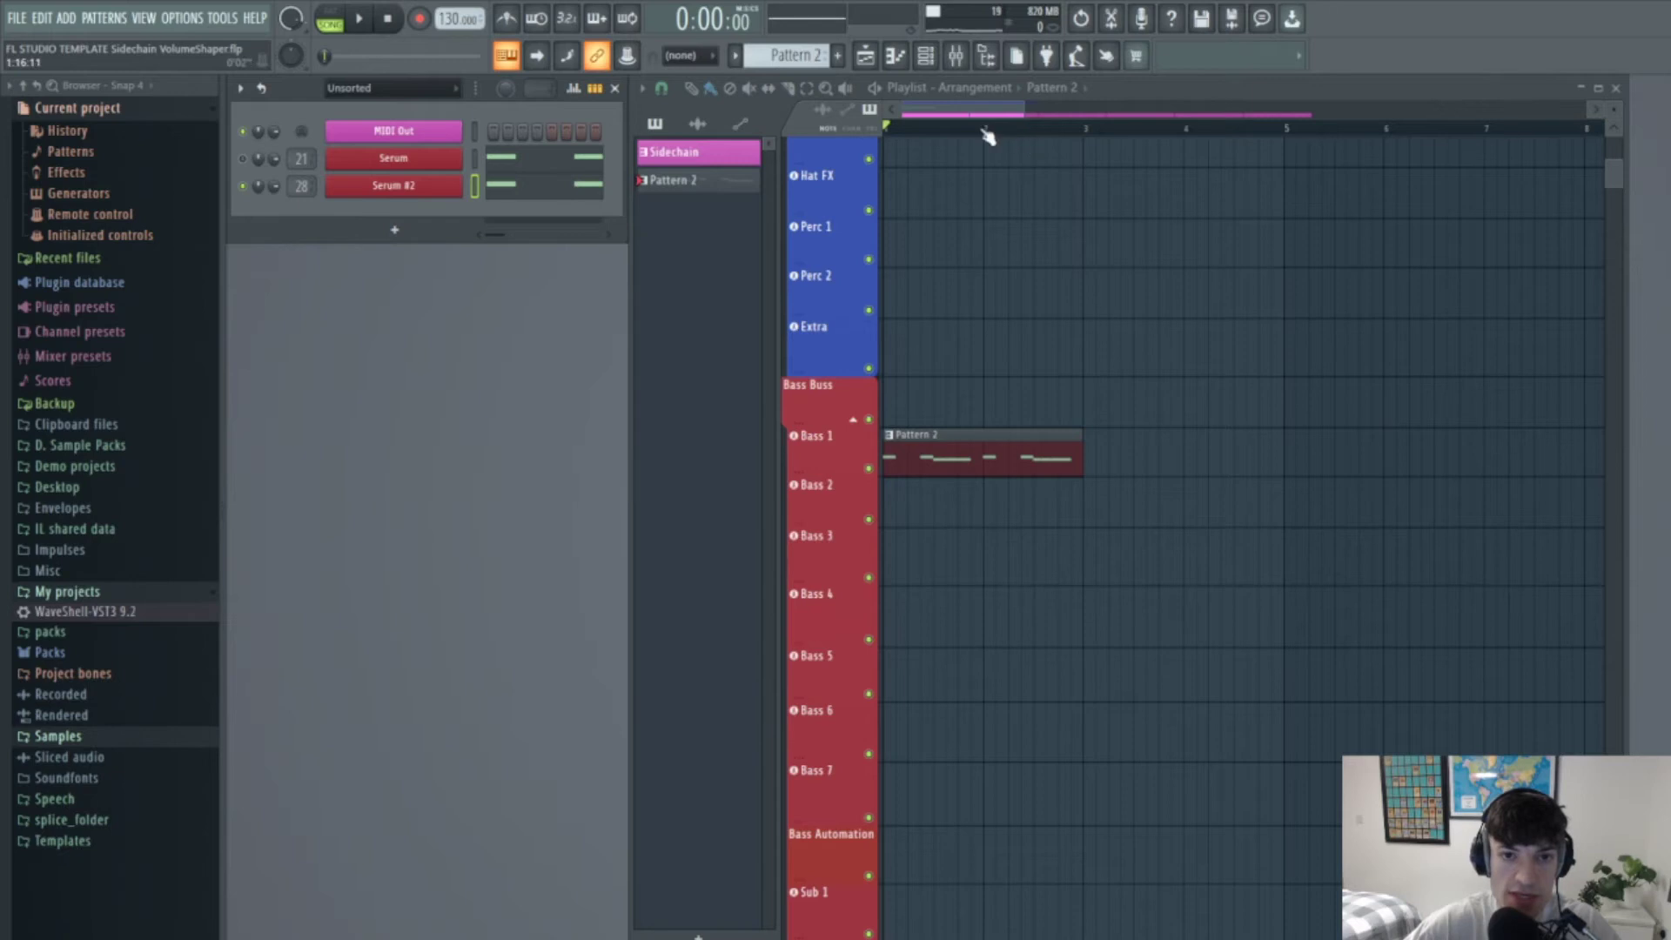
pyautogui.press('space')
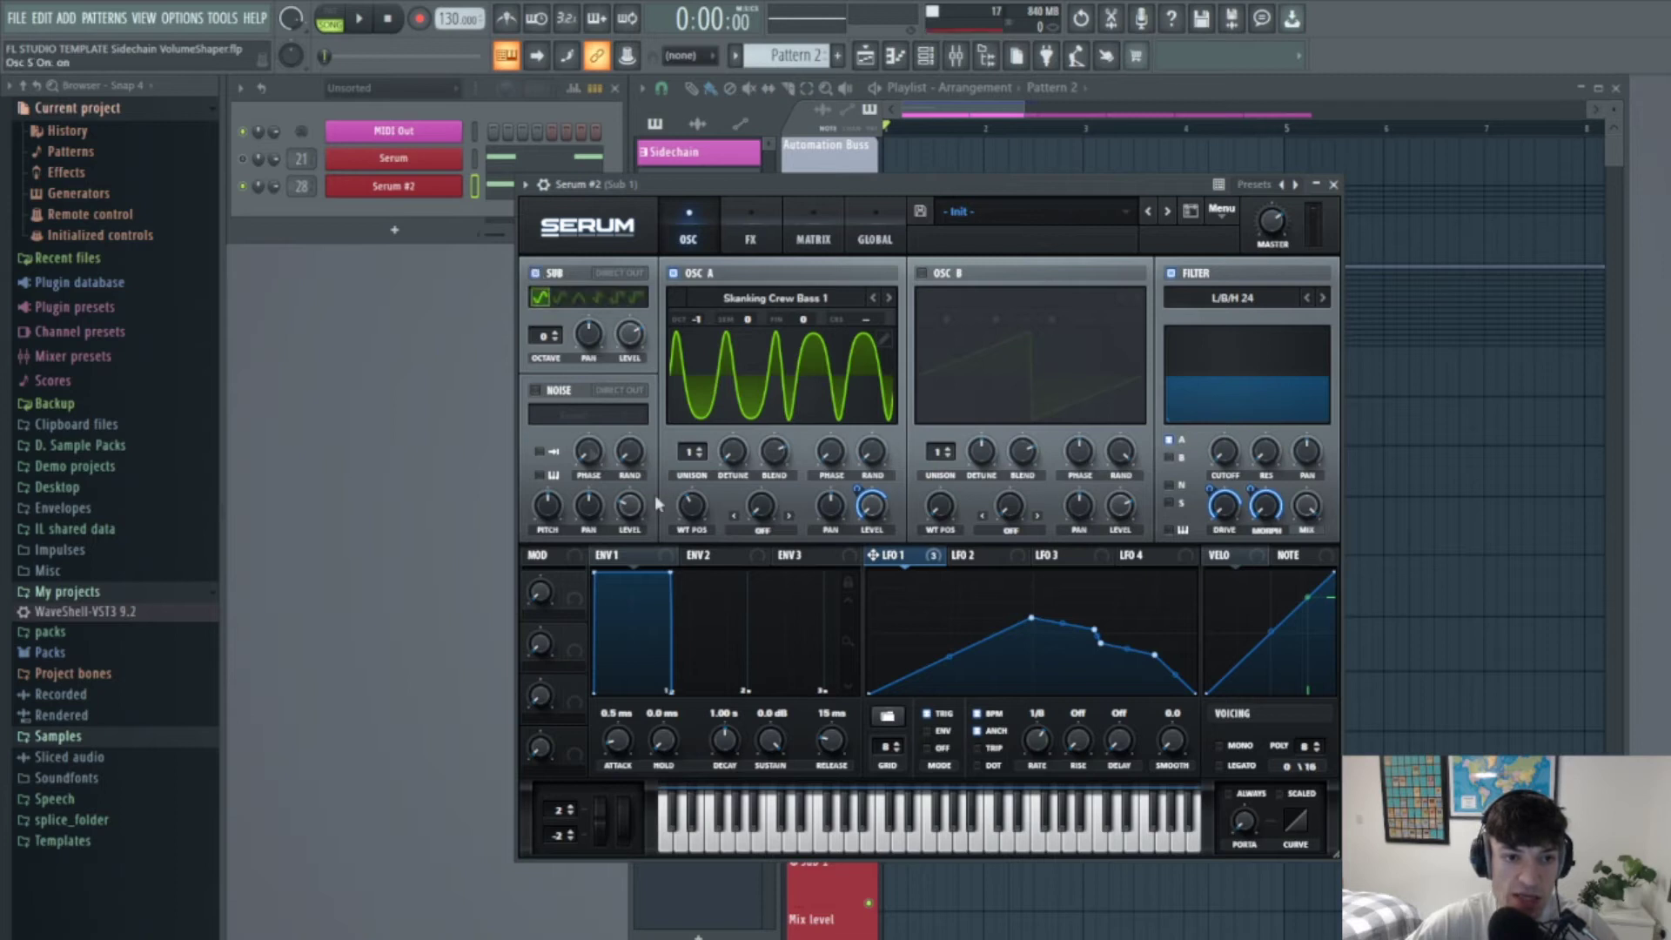
# Modulate the Serum #2 sub oscillator's level with LFO 1 at about 75, set its octave to -1, and play it
pyautogui.moveTo(632, 346); pyautogui.dragTo(641, 296)
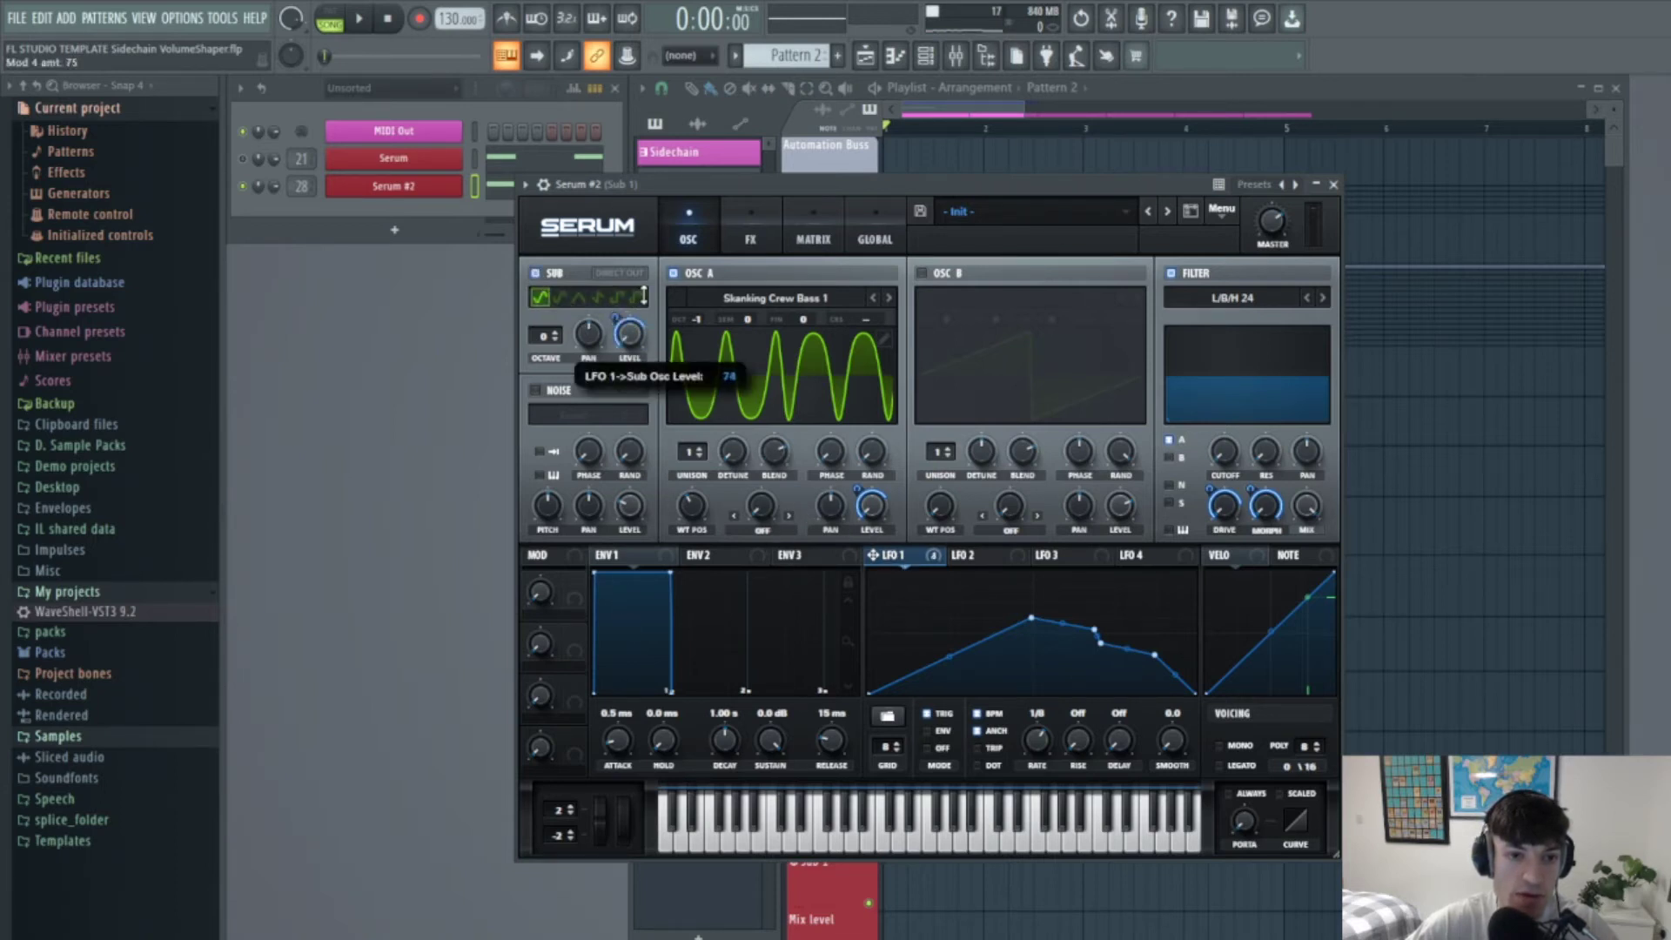
pyautogui.click(556, 340)
pyautogui.press('space')
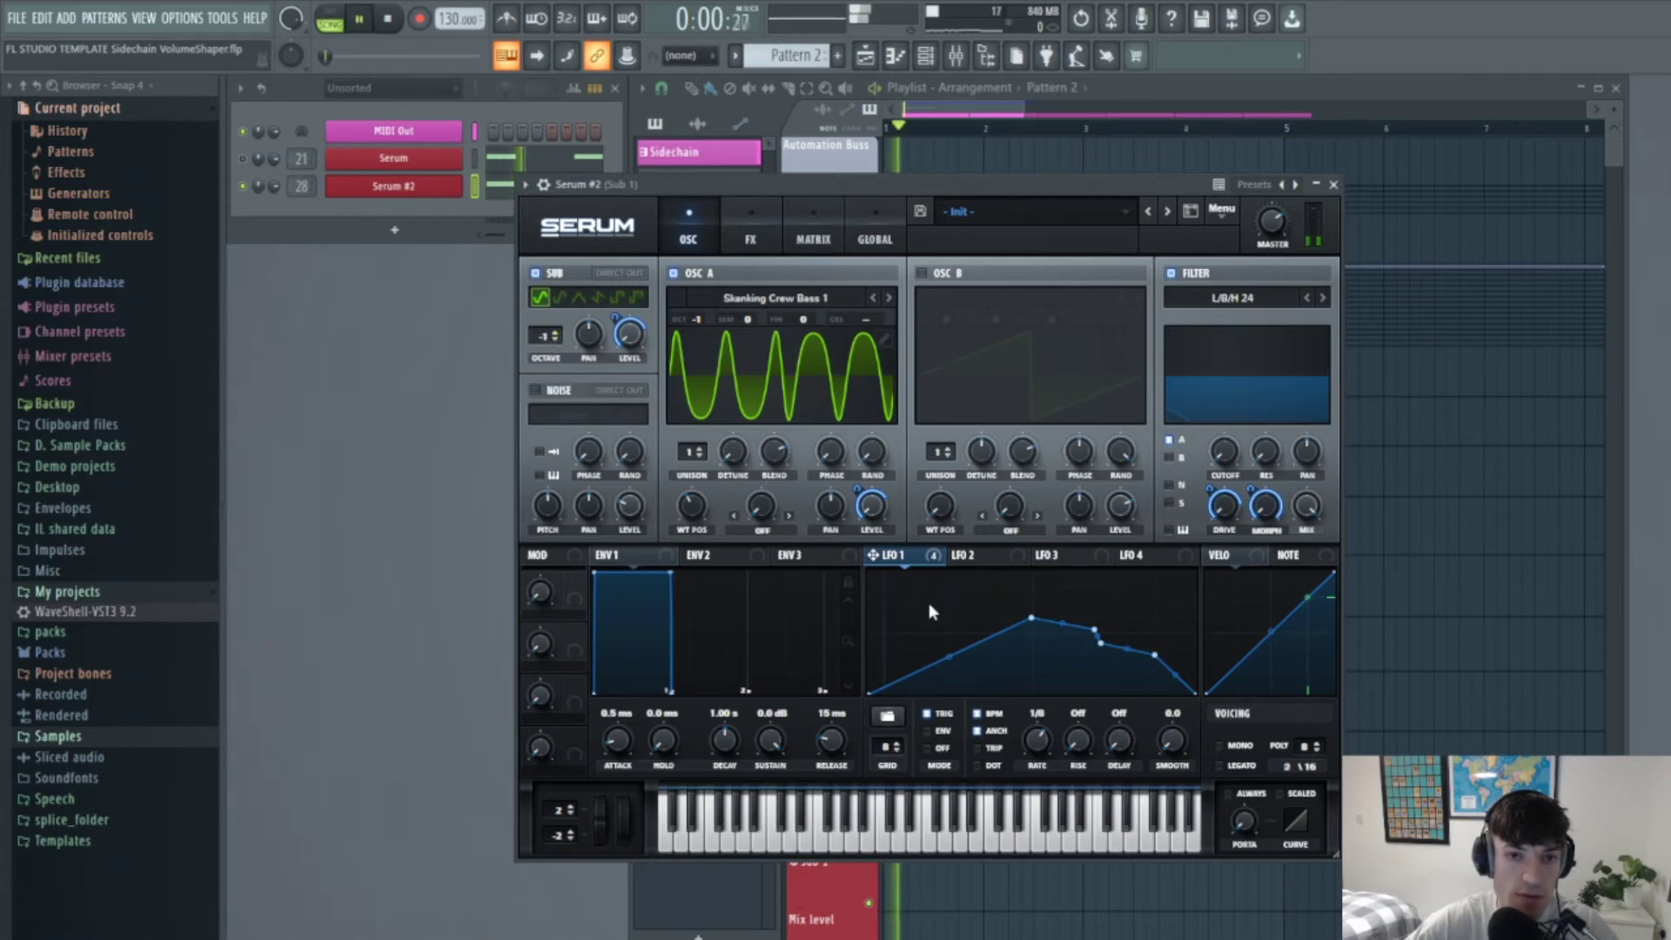
pyautogui.press('space')
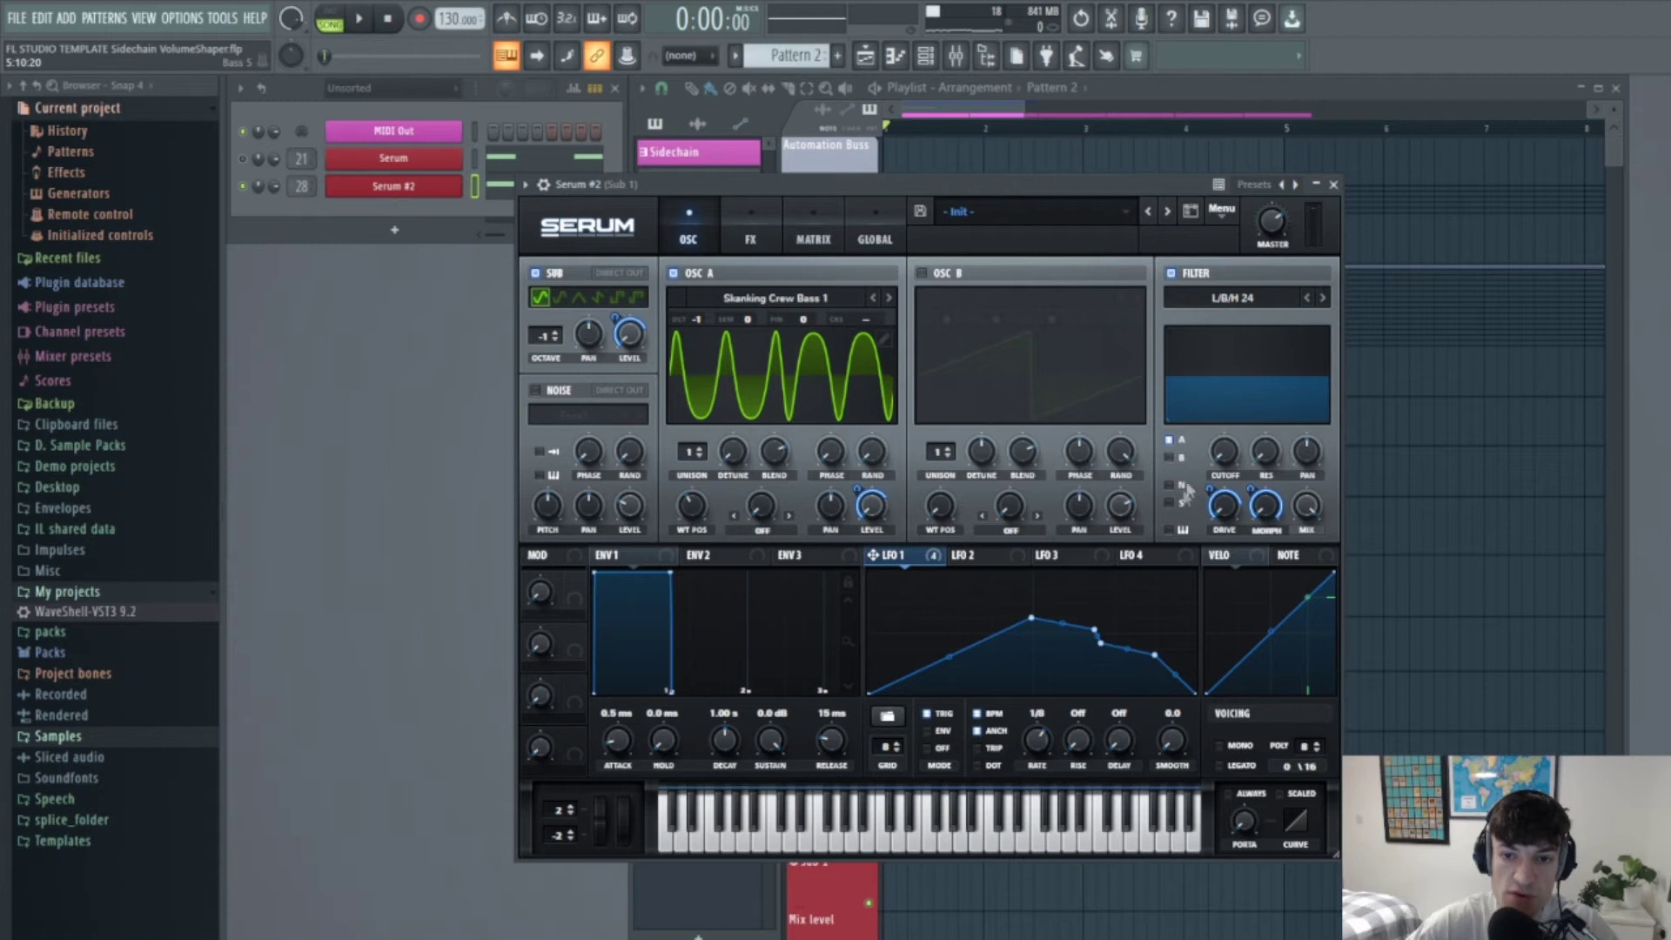
# Route the sub oscillator through the Serum #2 filter and play the sub bass
pyautogui.click(1168, 503)
pyautogui.press('space')
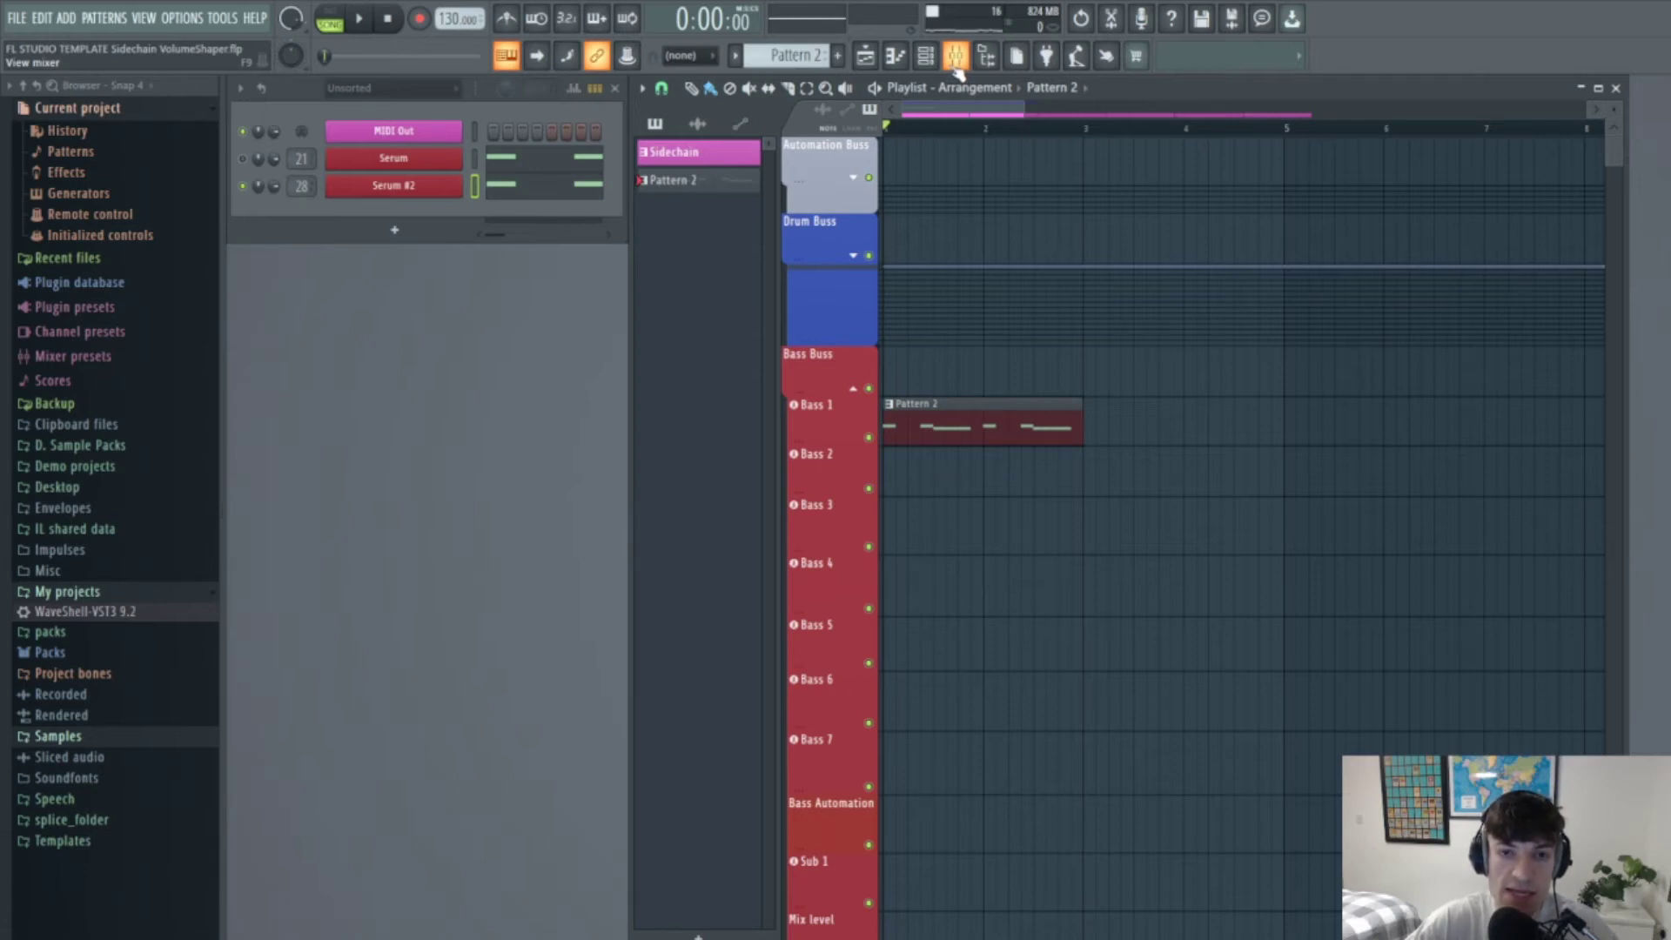
# Apply a 96 dB/oct high cut at about 199 Hz with Pro-Q 3 on the Sub 1 mixer track
pyautogui.click(958, 72)
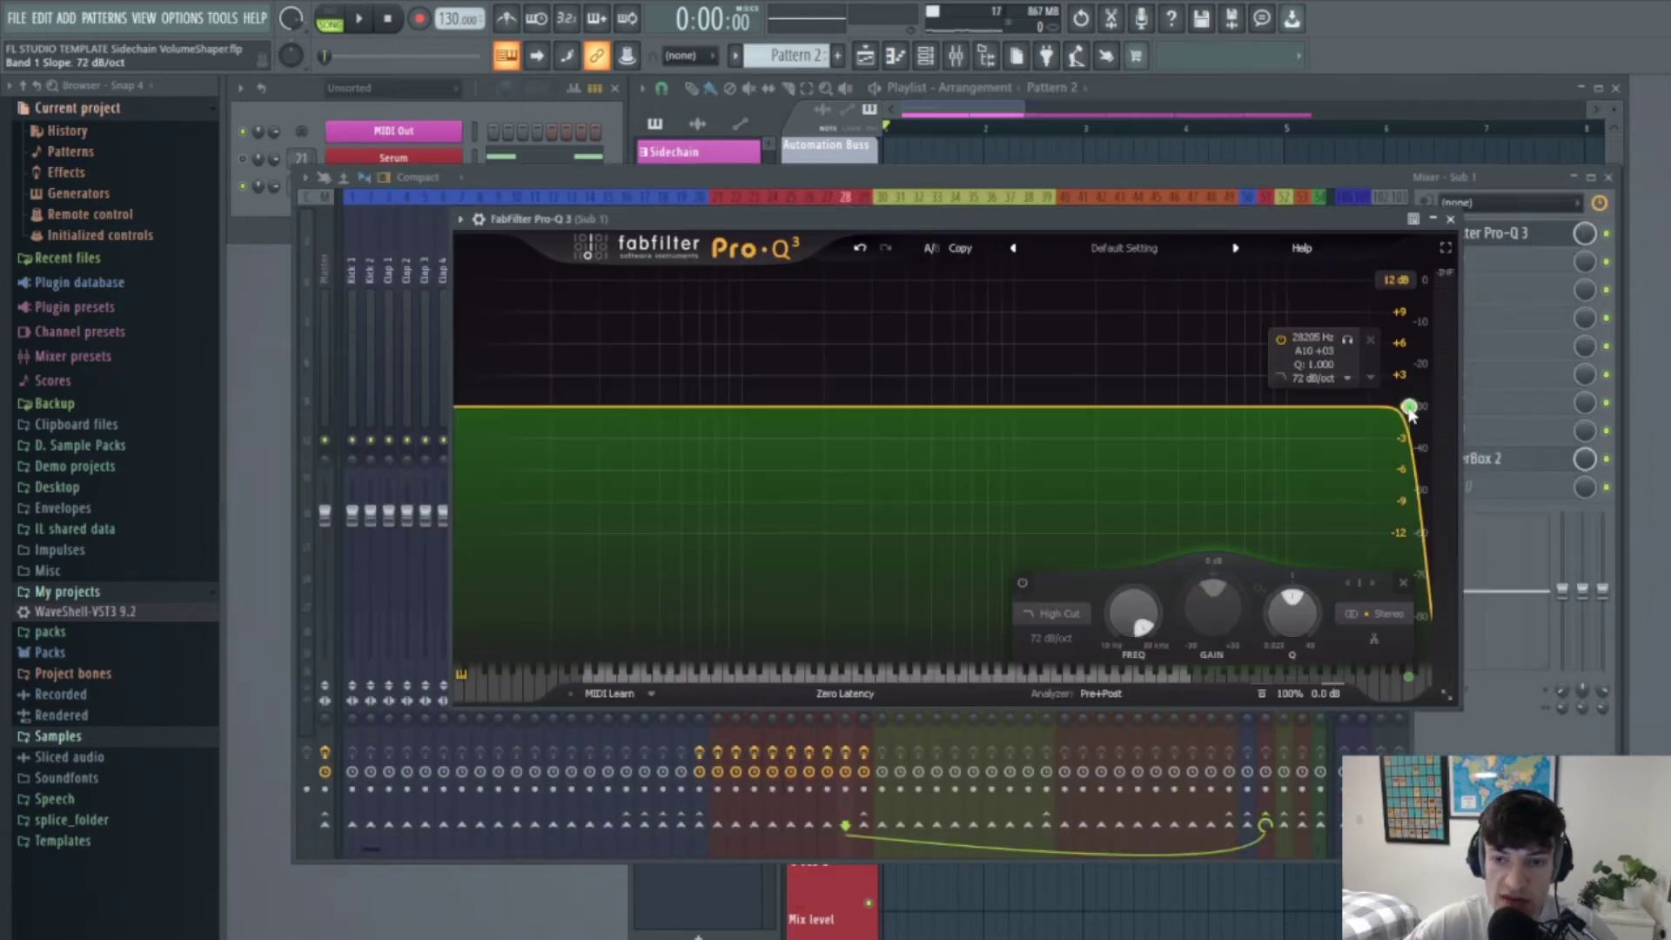
pyautogui.moveTo(1409, 409); pyautogui.dragTo(823, 426)
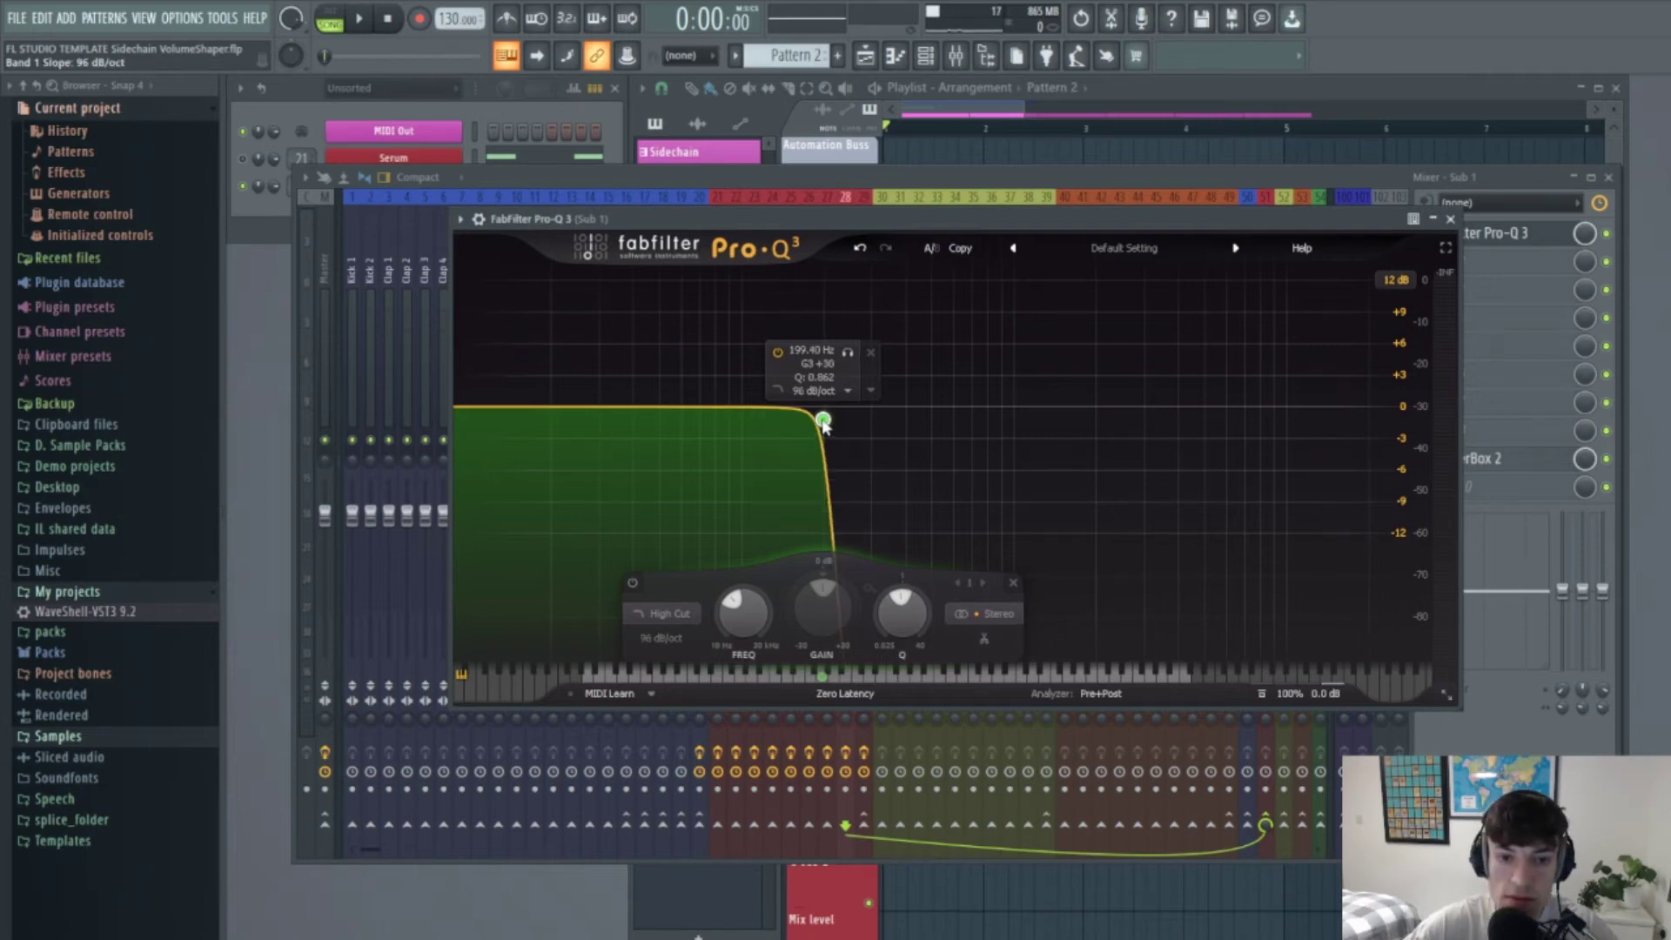
# Add Decimort2 to the second Sub 1 effect slot, load its Action Movie preset, and play the sub
pyautogui.click(1485, 263)
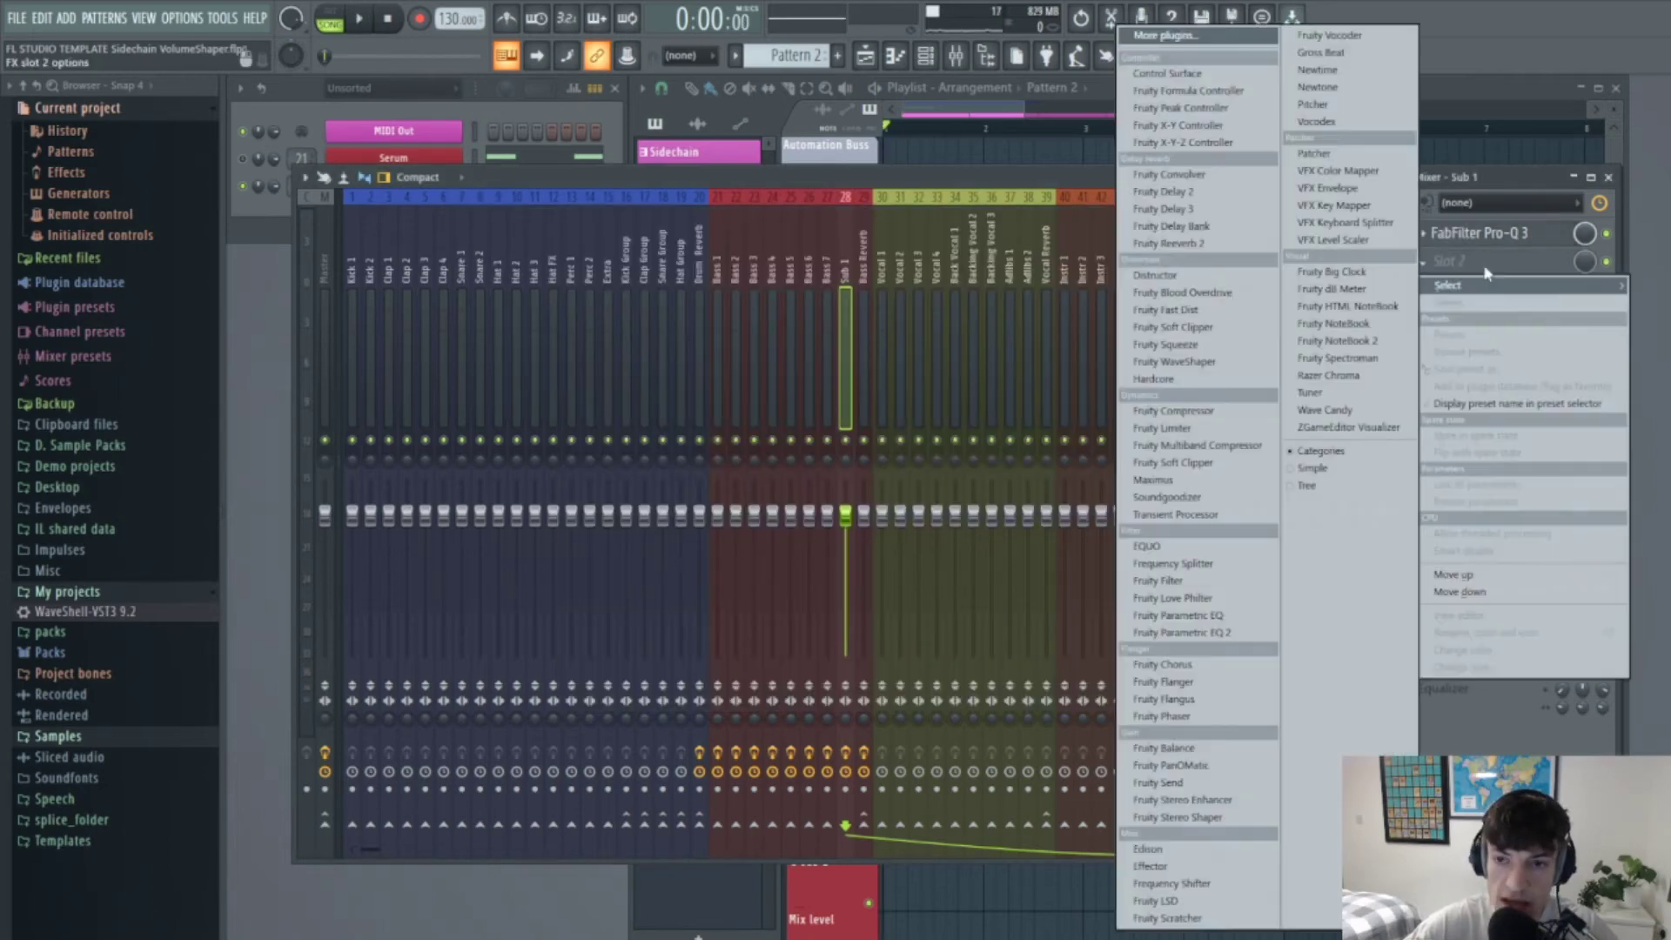
pyautogui.click(1172, 34)
pyautogui.doubleClick(1171, 117)
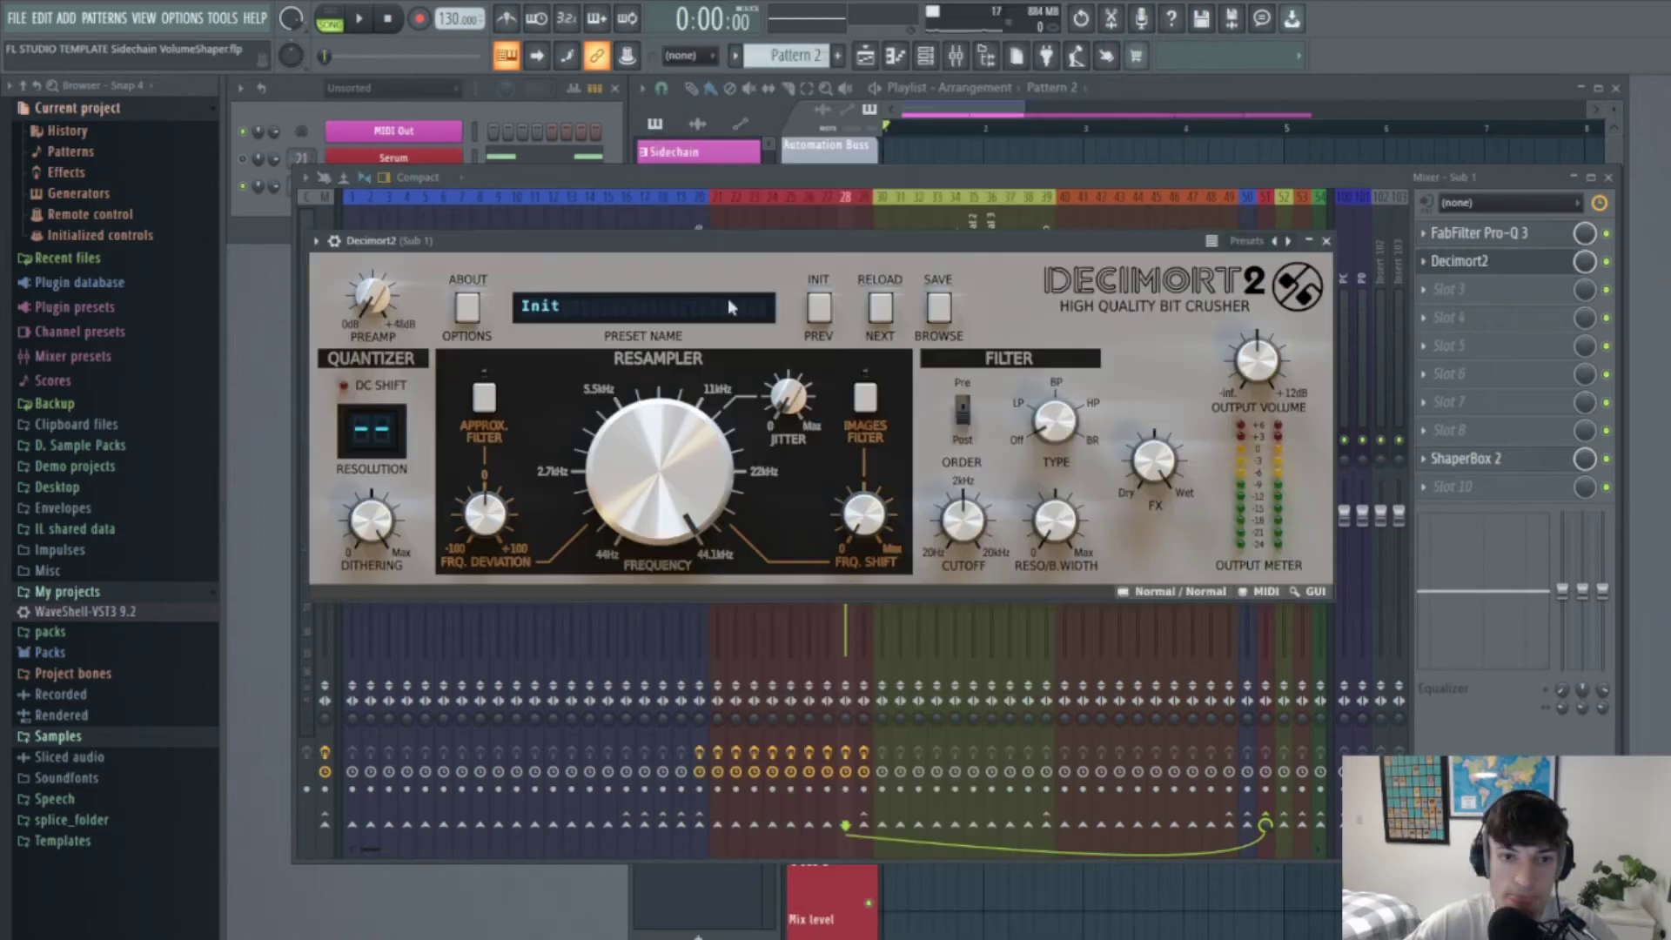
pyautogui.click(634, 300)
pyautogui.click(771, 782)
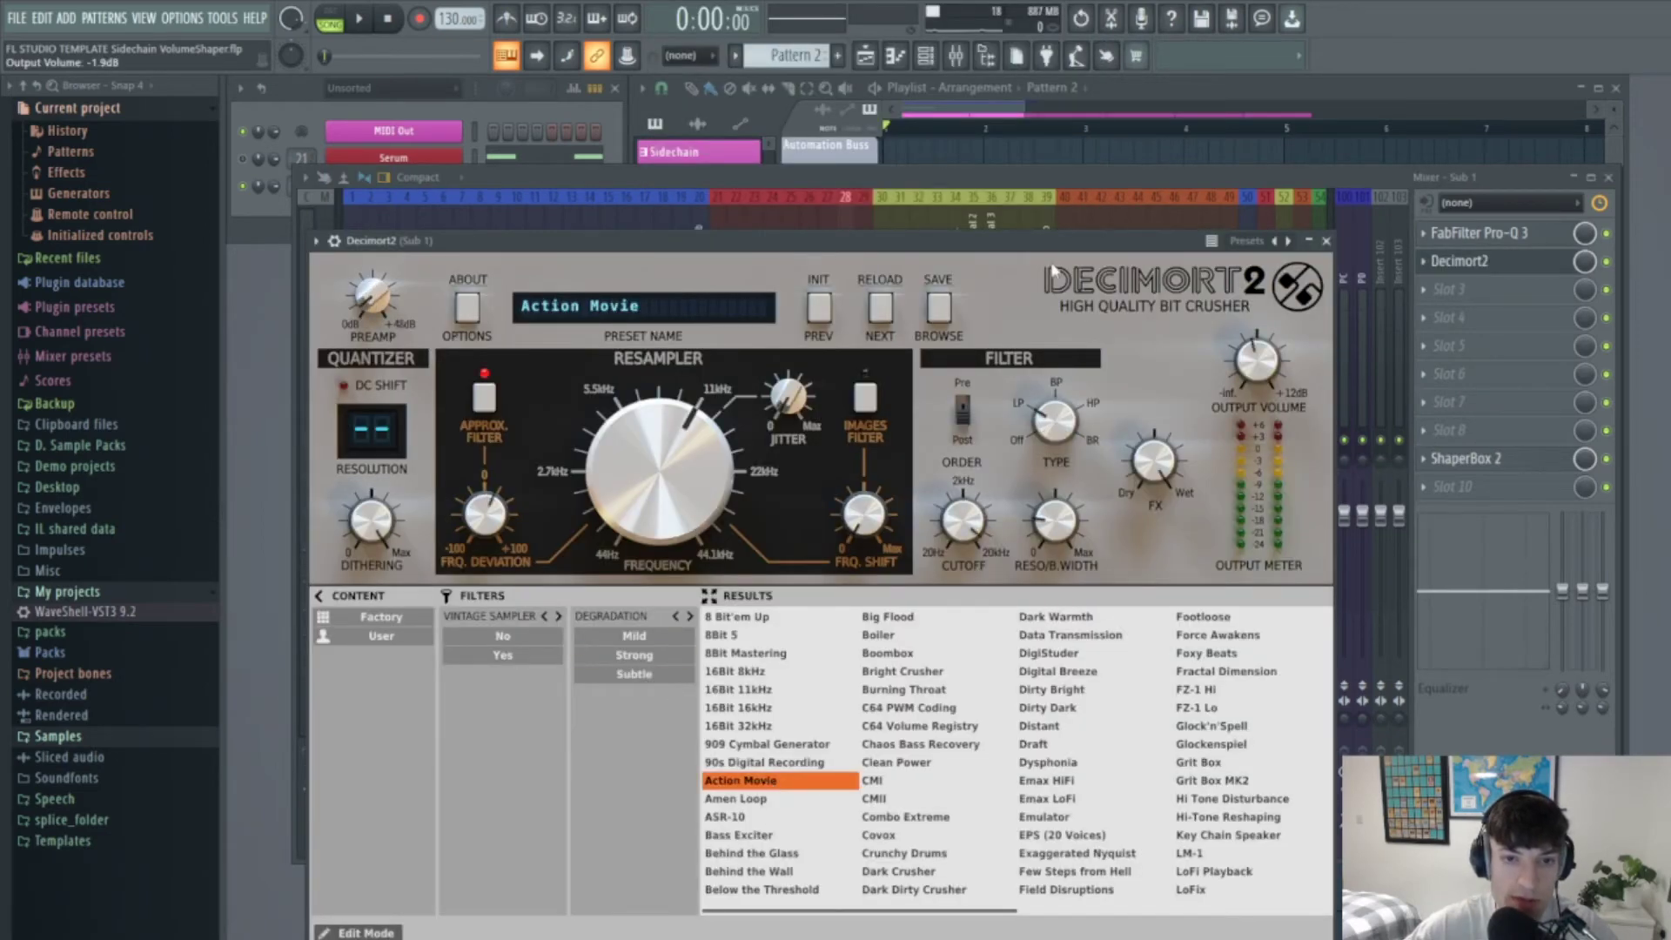
pyautogui.moveTo(1047, 242); pyautogui.dragTo(1104, 239)
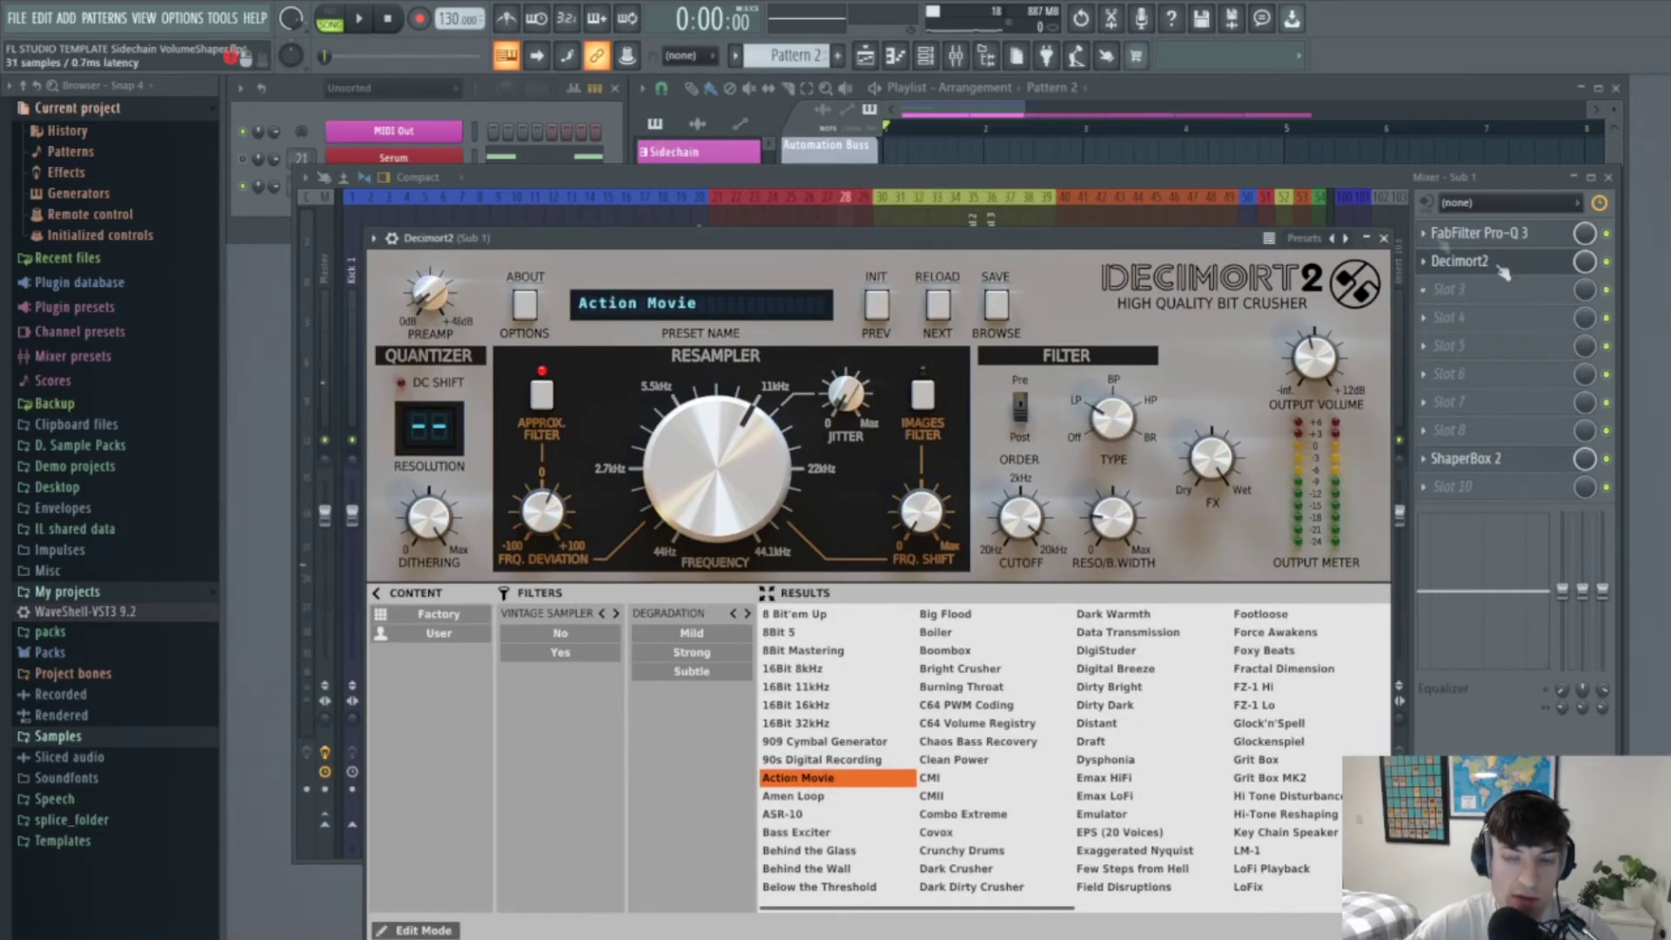
pyautogui.press('space')
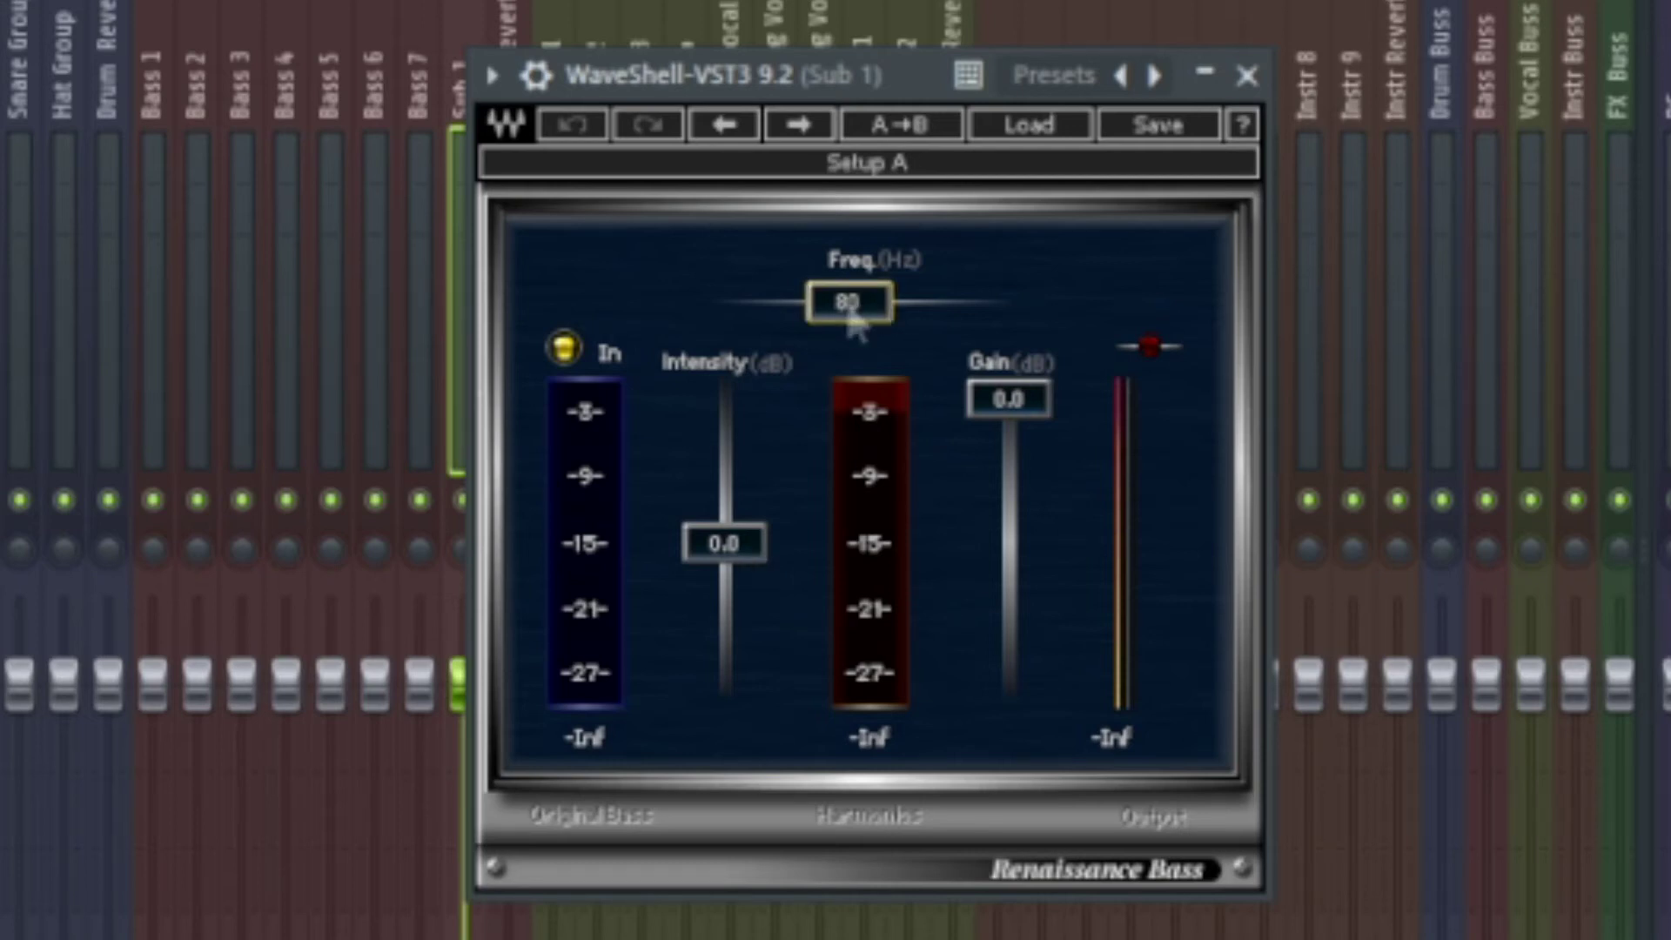
# Set Renaissance Bass on Sub 1 to a 54 Hz frequency and -8.4 dB intensity while playing the sub
pyautogui.moveTo(821, 302); pyautogui.dragTo(808, 302)
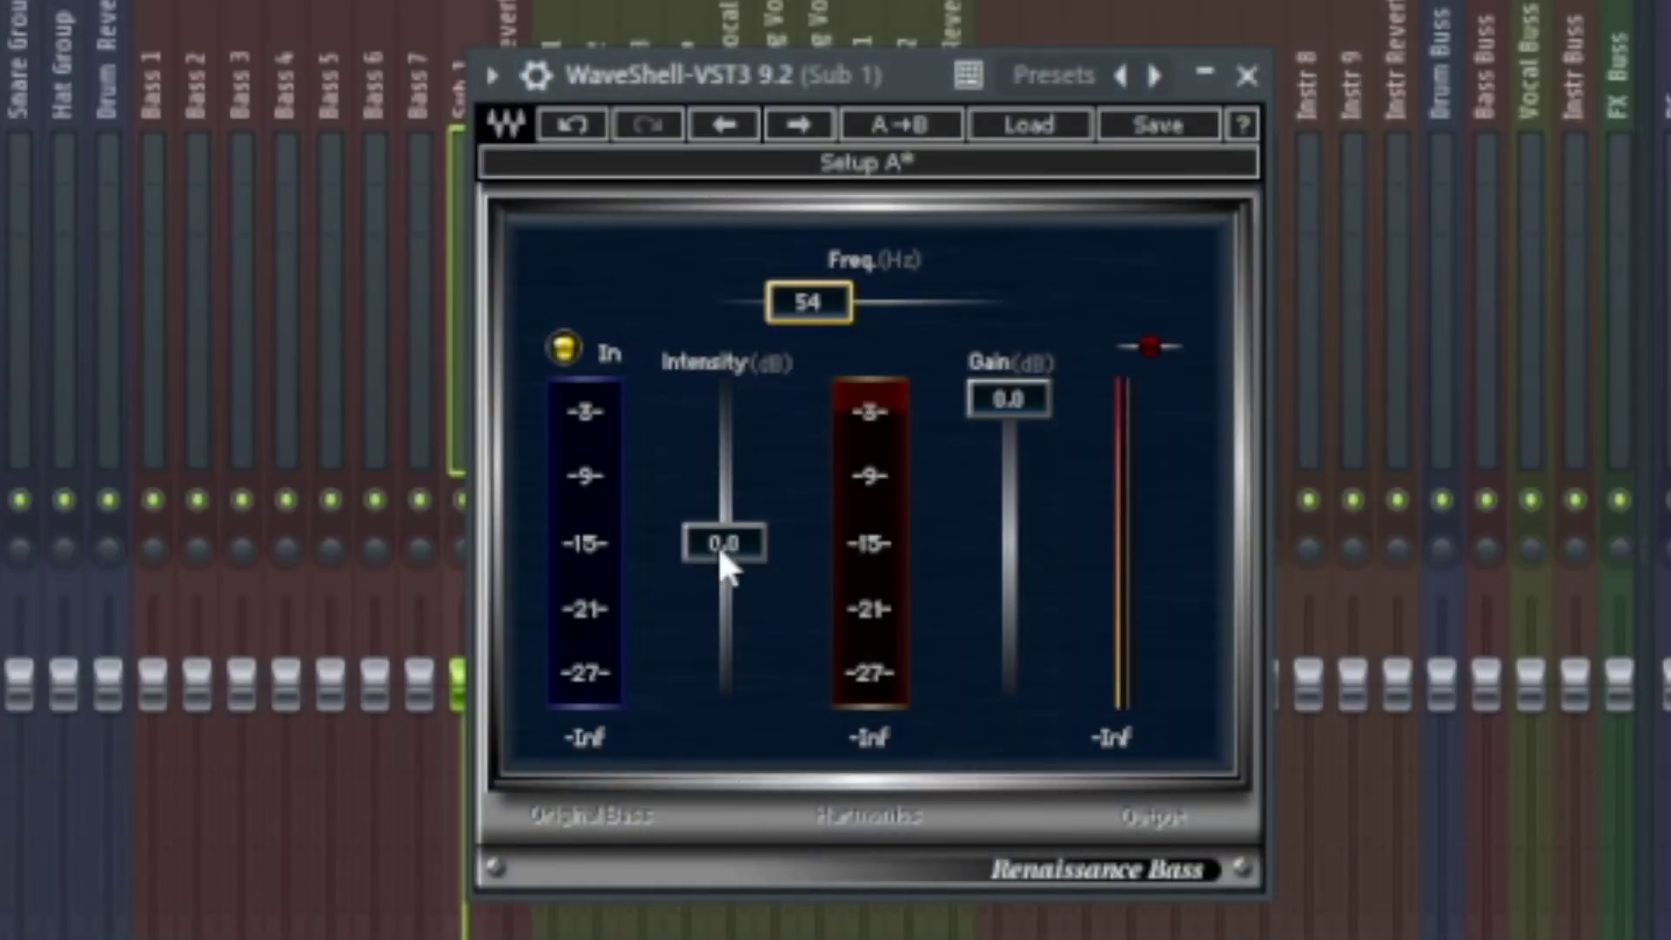
pyautogui.press('space')
pyautogui.moveTo(717, 544); pyautogui.dragTo(727, 580)
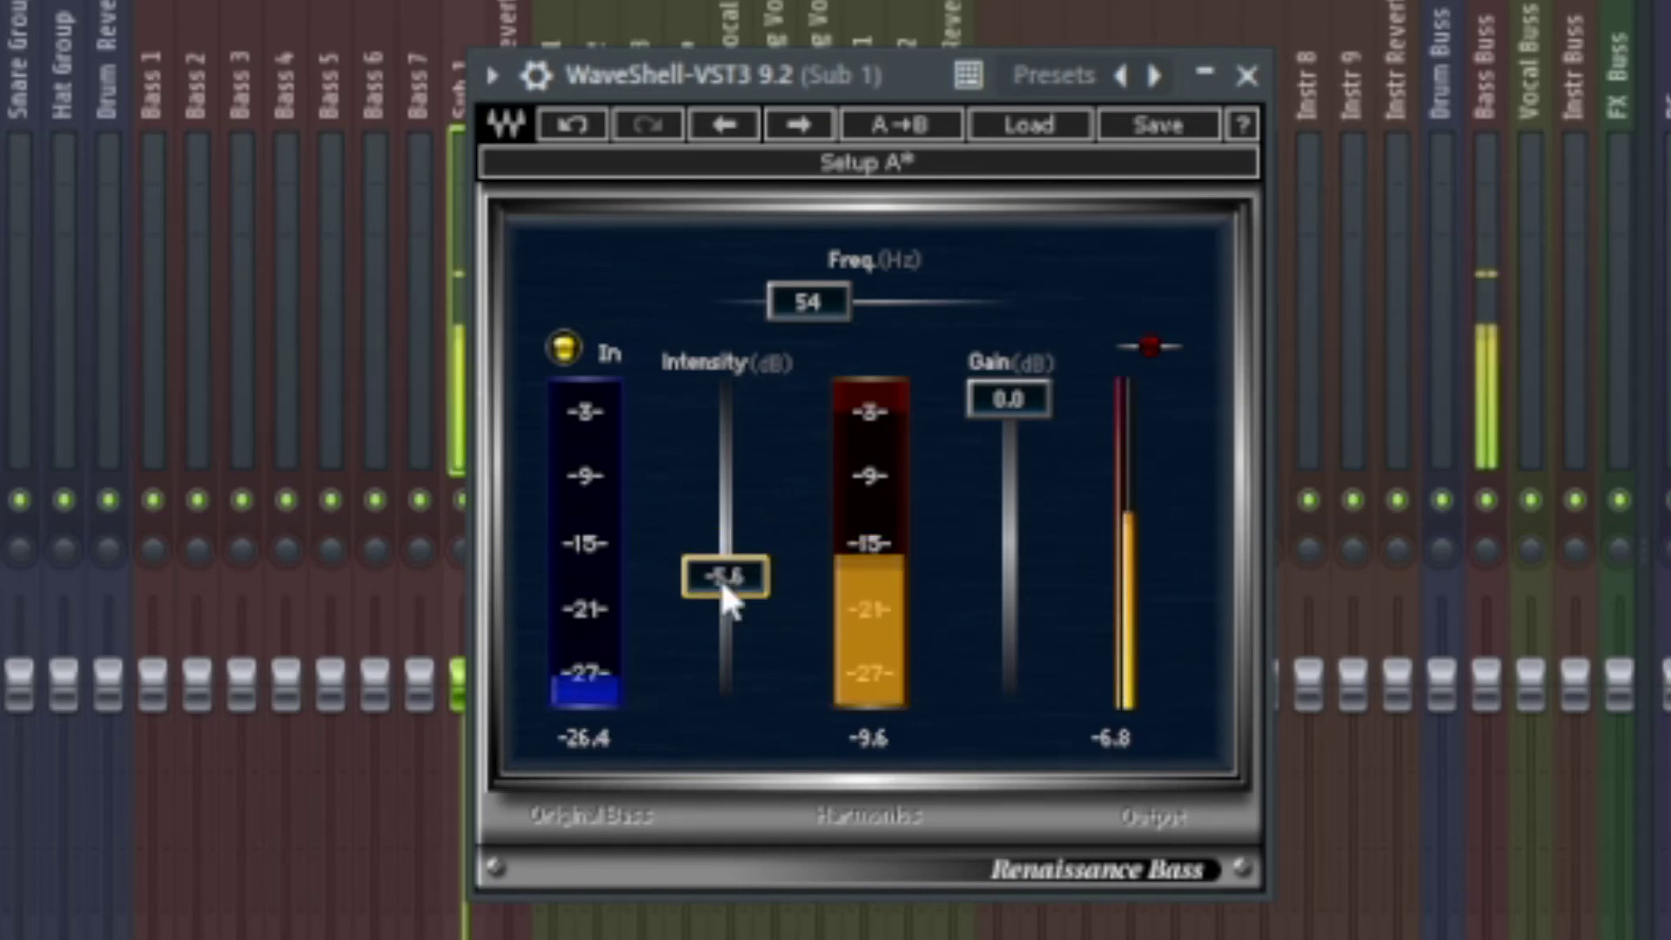
pyautogui.moveTo(718, 578); pyautogui.dragTo(720, 597)
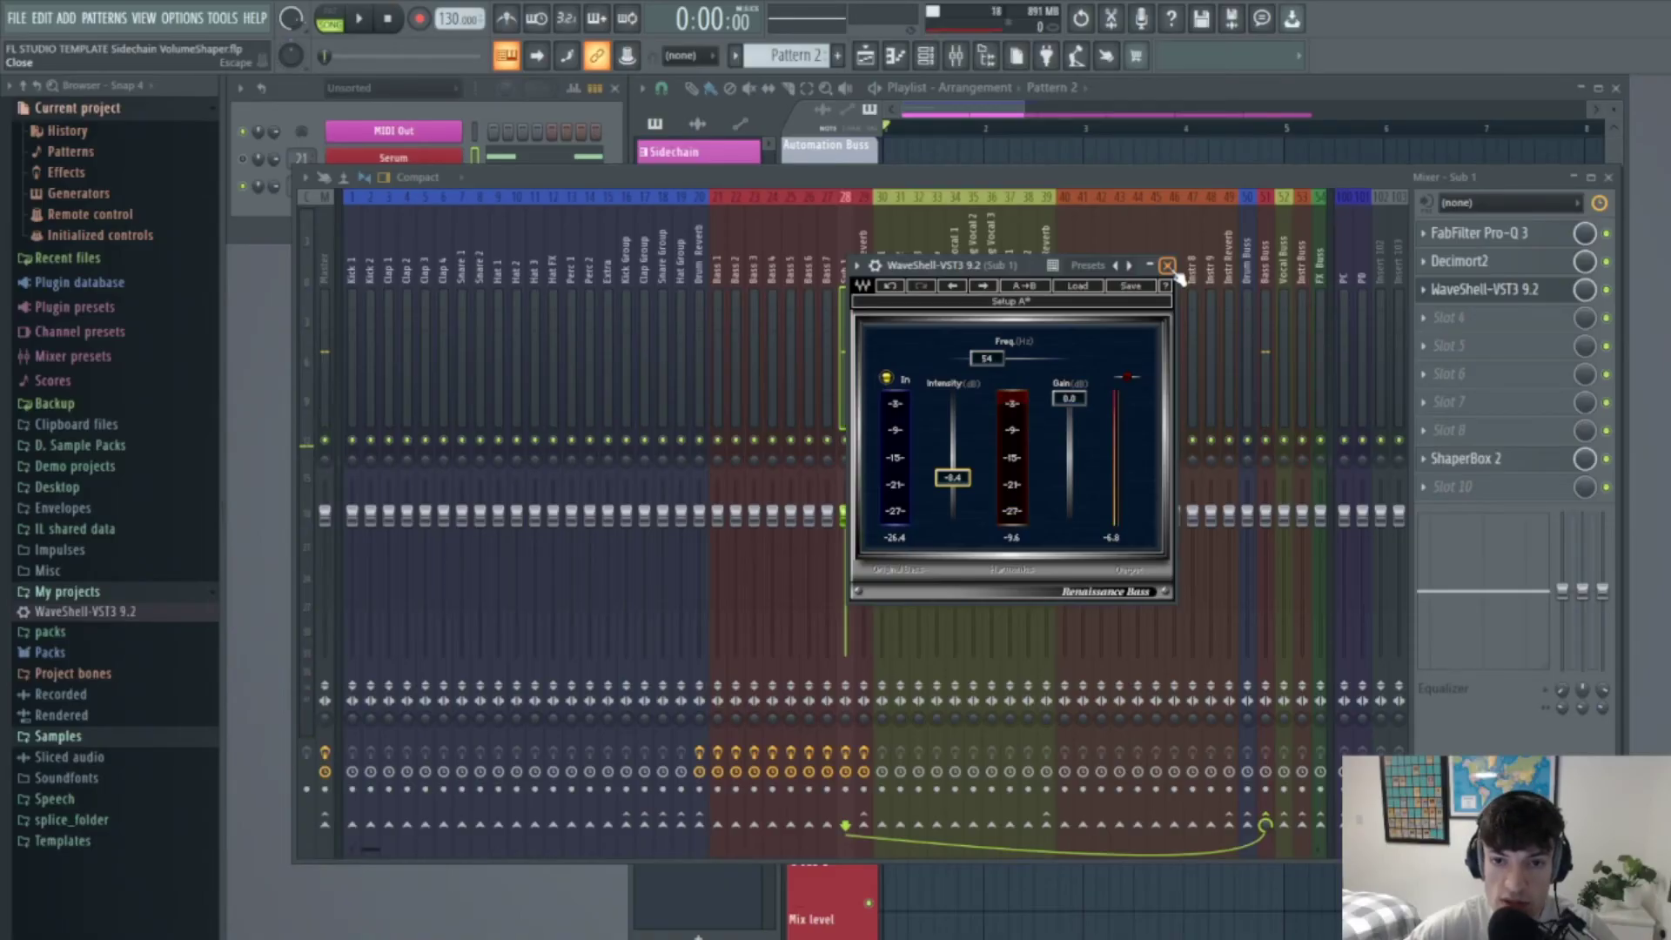
pyautogui.click(1168, 266)
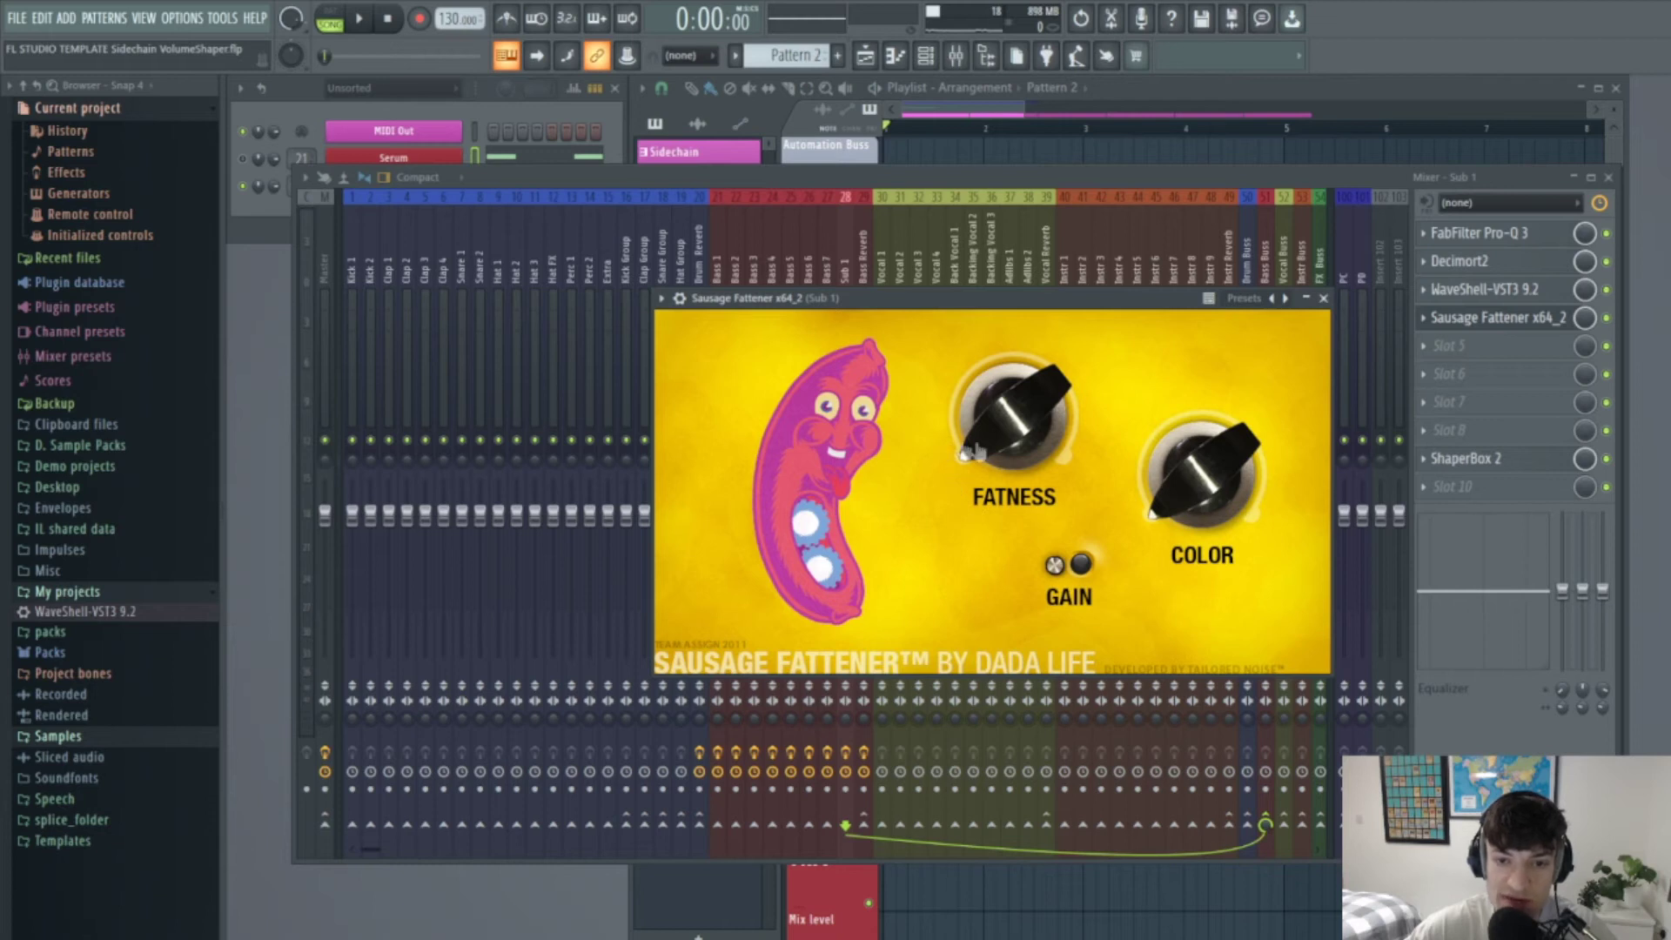
# Raise the fatness and color moderately in Sausage Fattener on Sub 1 while playing the sub
pyautogui.moveTo(986, 449); pyautogui.dragTo(1033, 391)
pyautogui.press('space')
pyautogui.moveTo(1192, 483); pyautogui.dragTo(1190, 464)
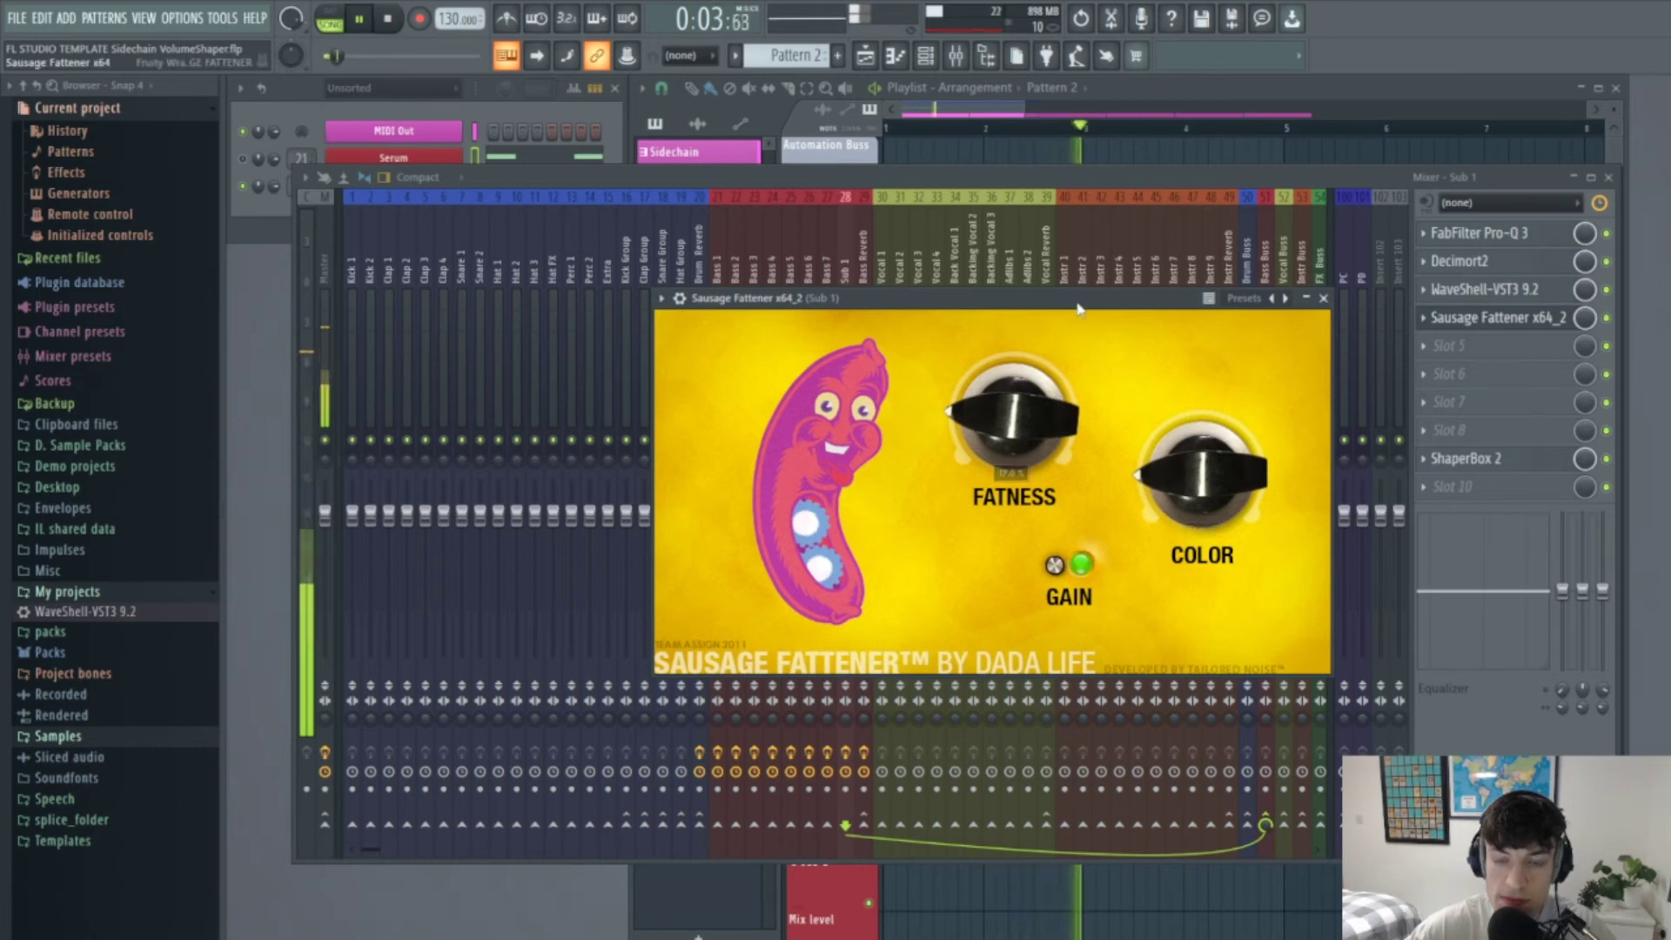
pyautogui.click(1323, 298)
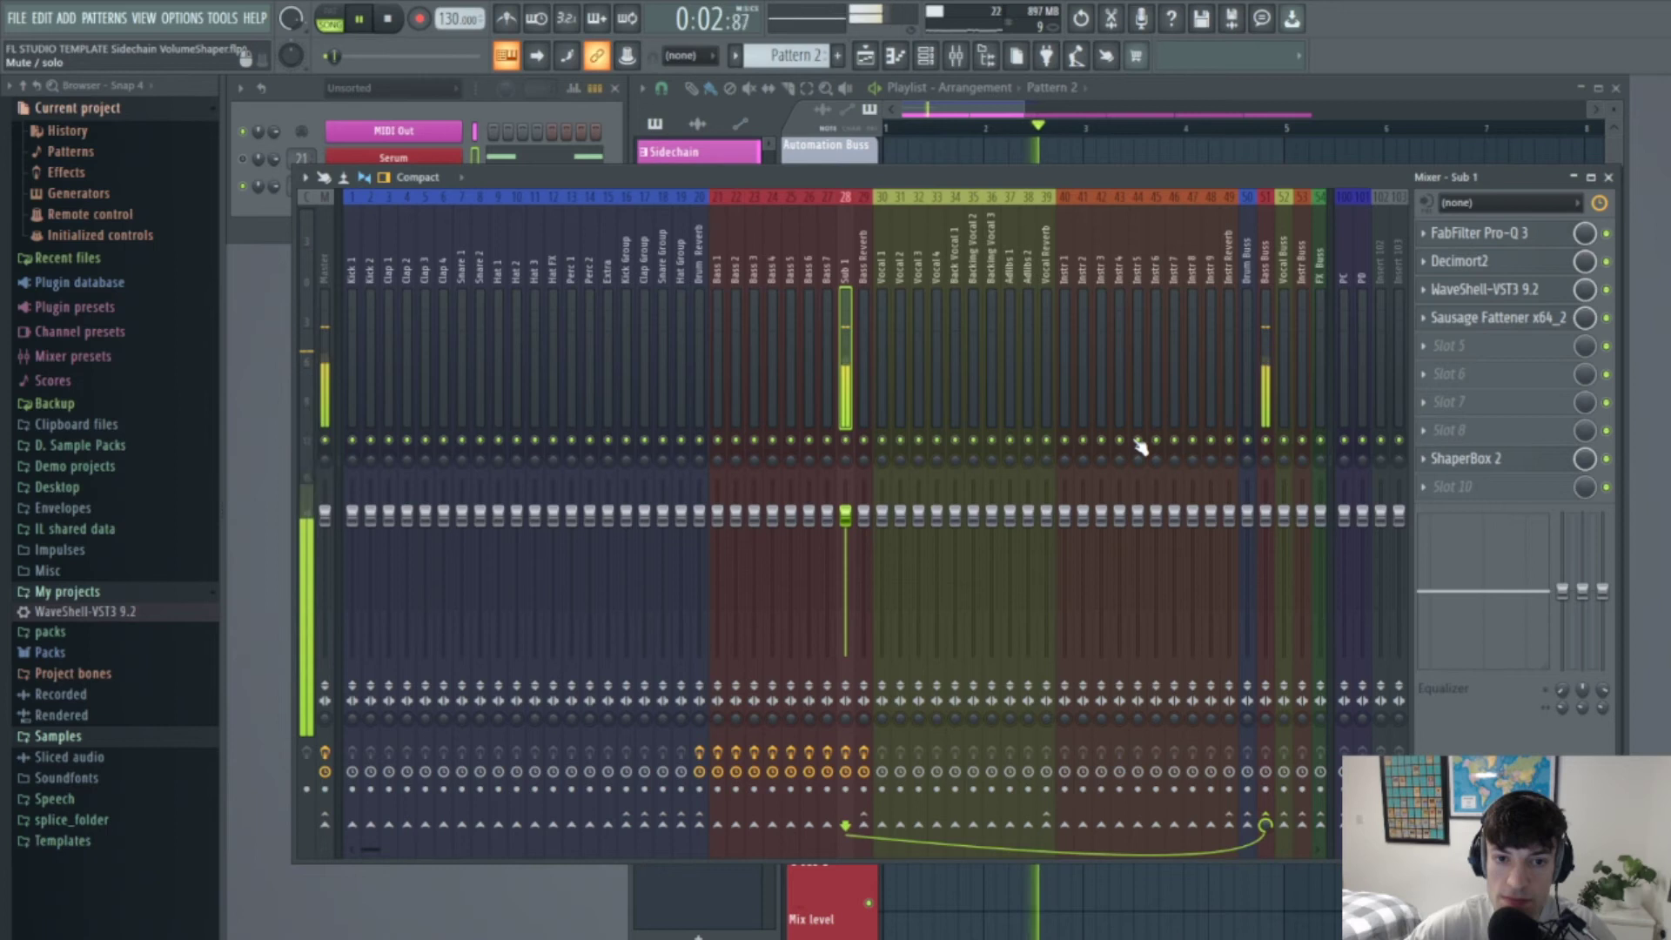
pyautogui.press('space')
# Copy the Sub 1 Pro-Q 3 high cut into the fifth effect slot and add a bell boost of about 3.8 dB at 73 Hz
pyautogui.rightClick(1471, 233)
pyautogui.moveTo(1468, 340); pyautogui.dragTo(1495, 350)
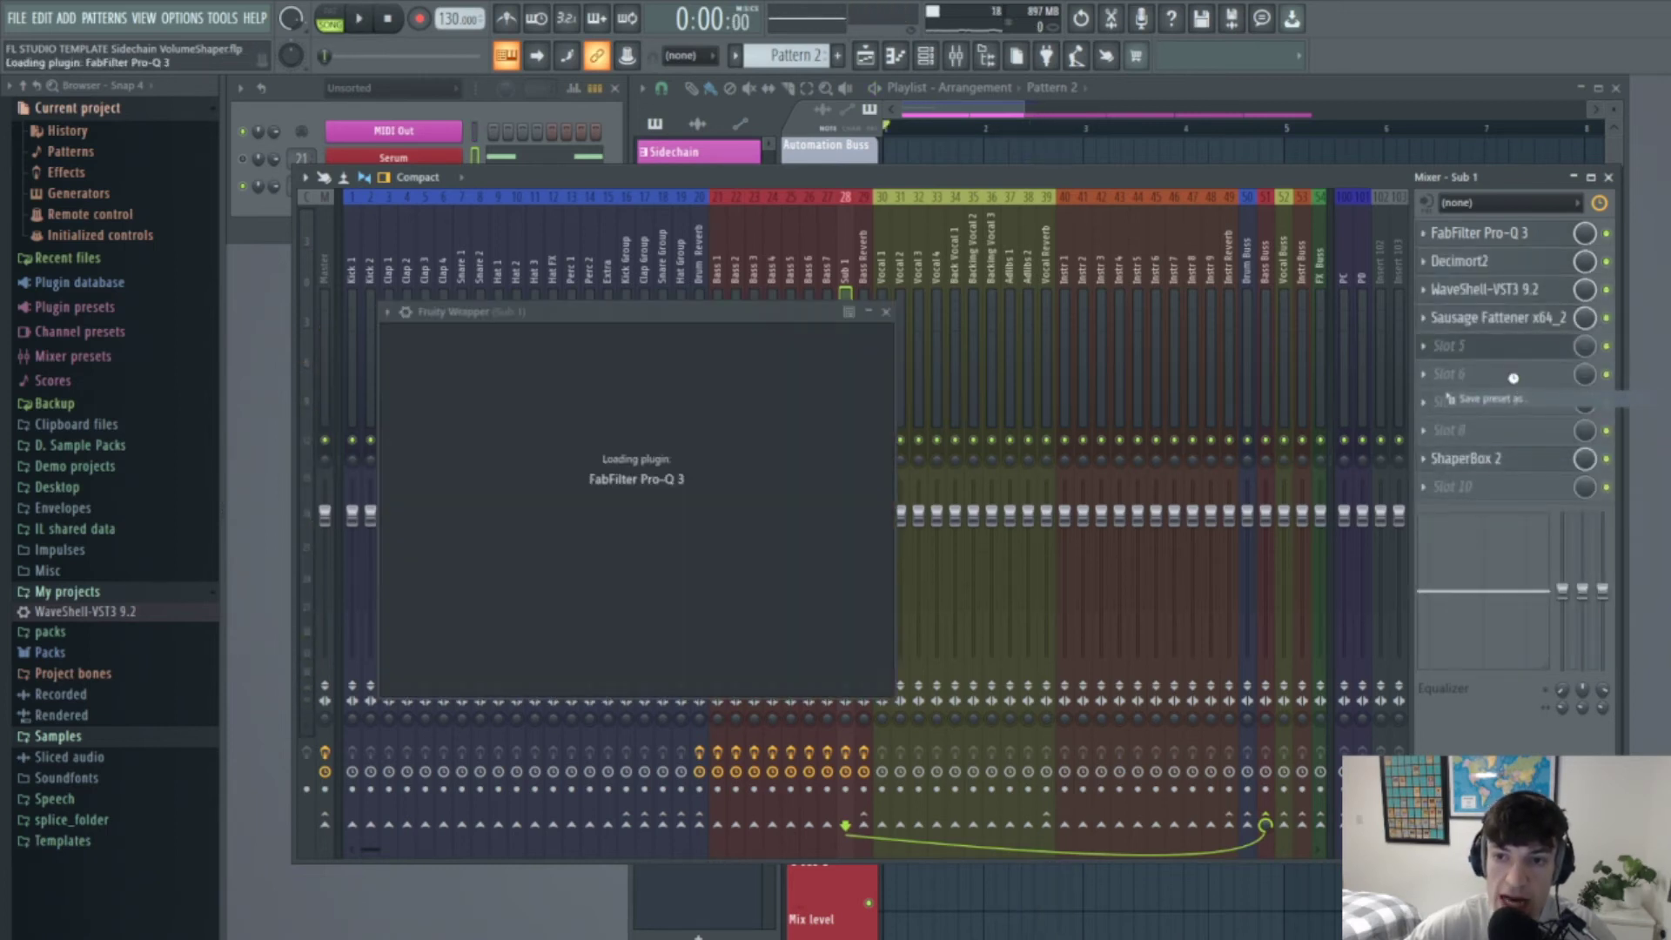
pyautogui.click(632, 461)
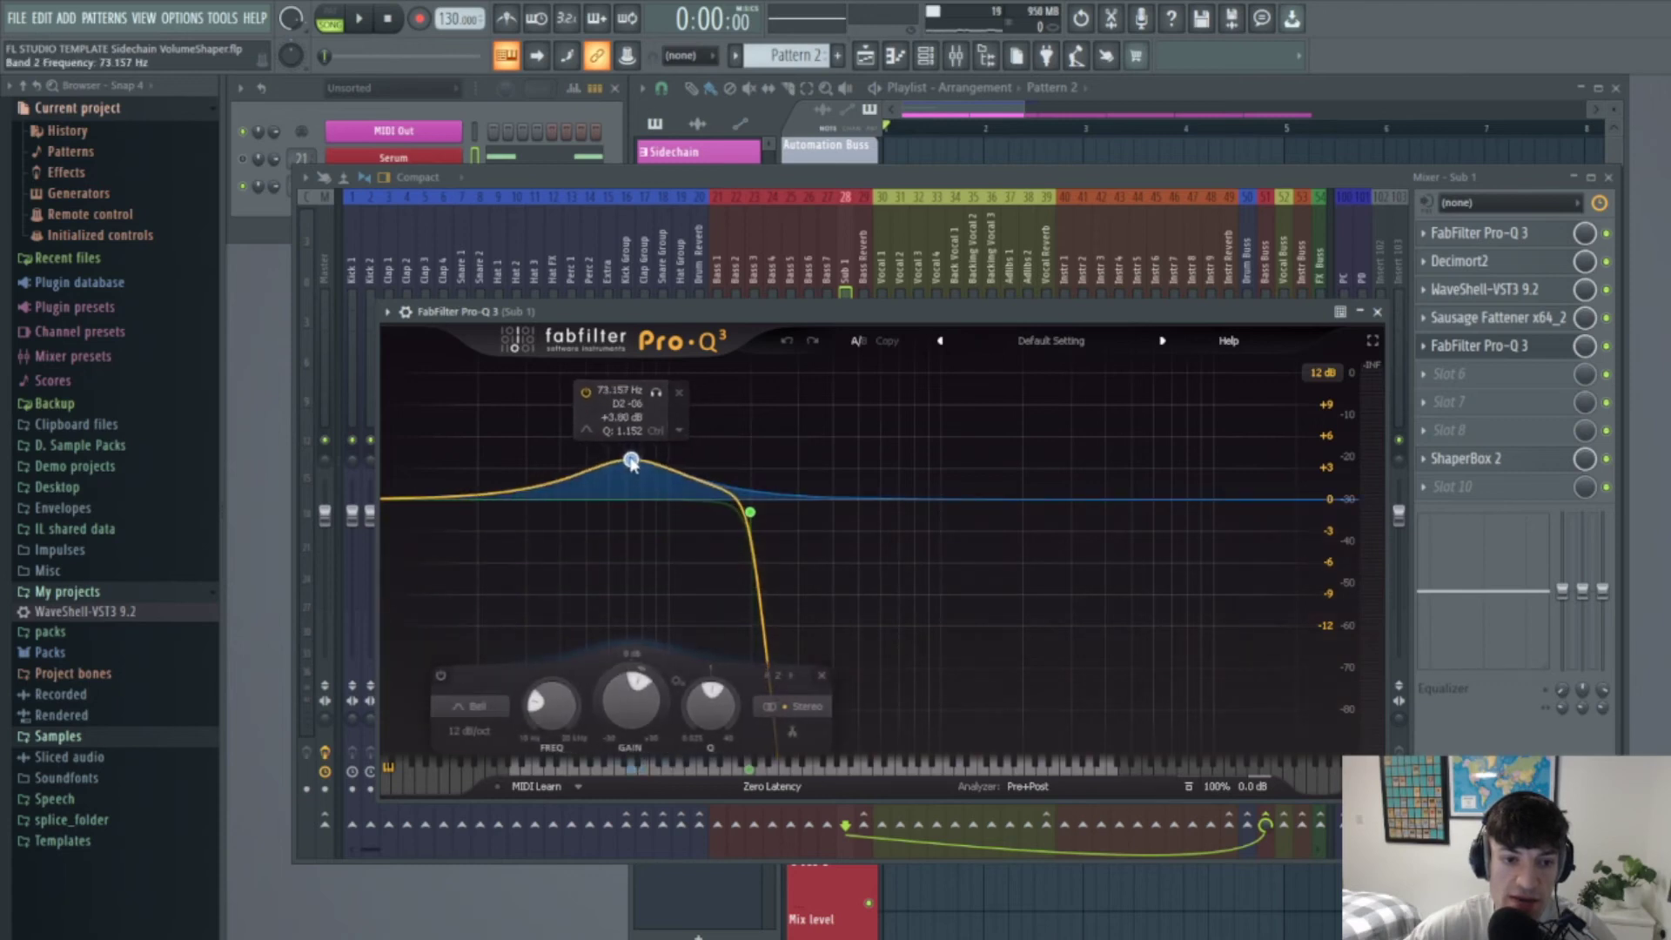
# Lower the Pro-Q 3 bell on Sub 1 to about 2.85 dB at 75 Hz while playing the sub
pyautogui.press('space')
pyautogui.moveTo(632, 461); pyautogui.dragTo(635, 471)
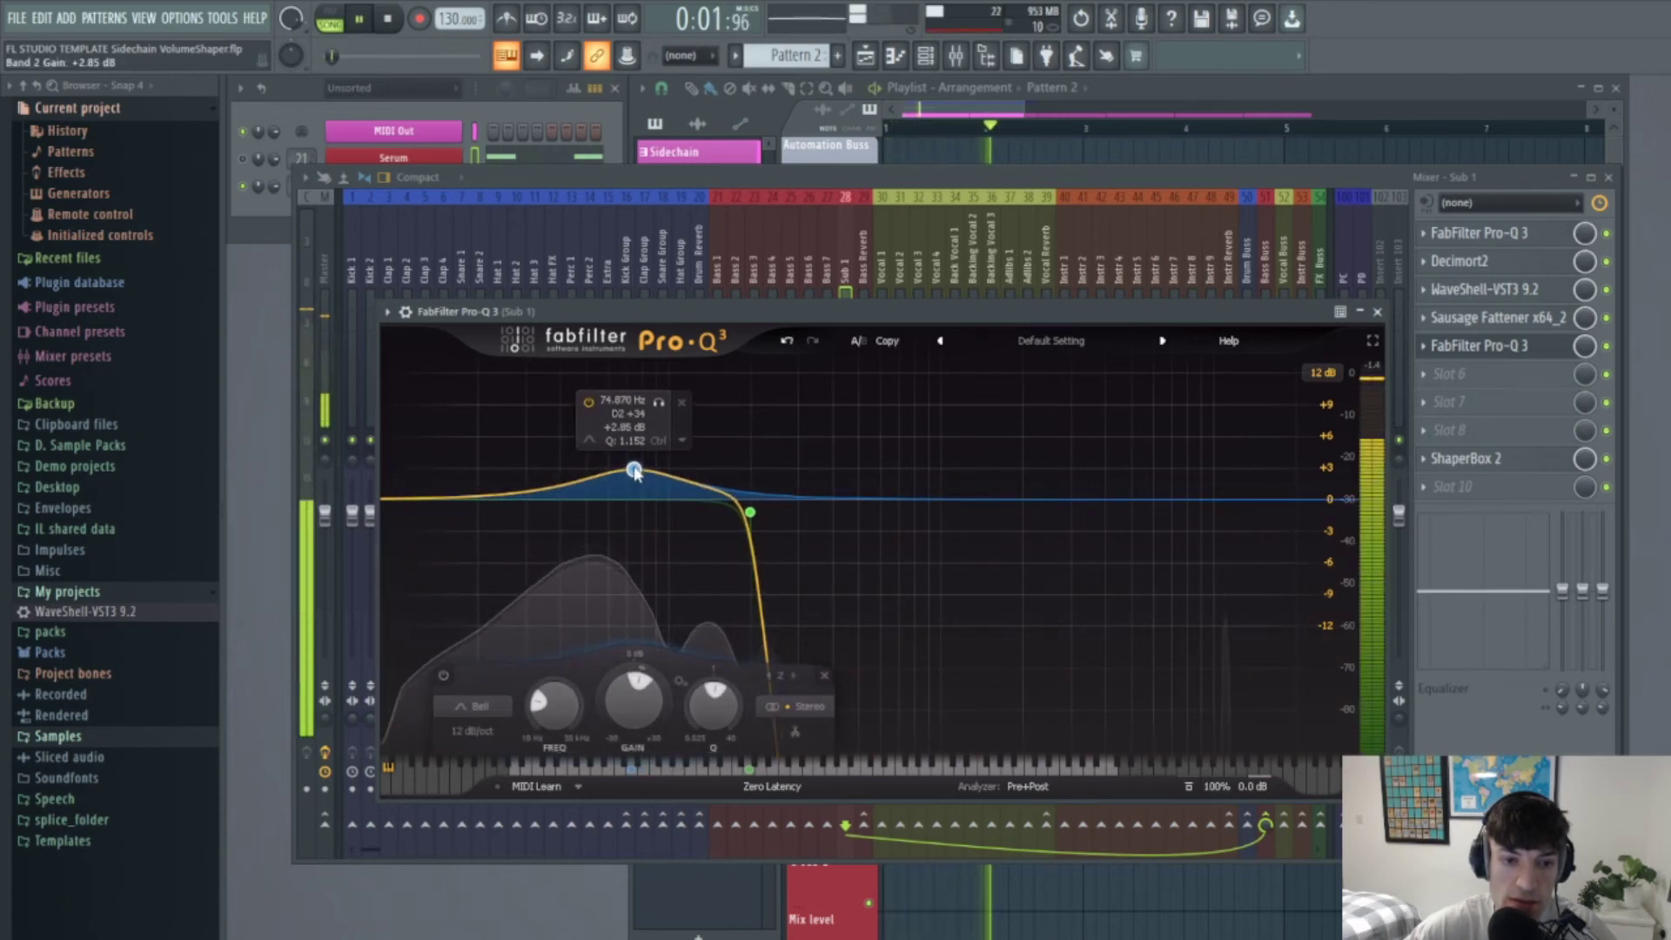
pyautogui.press('space')
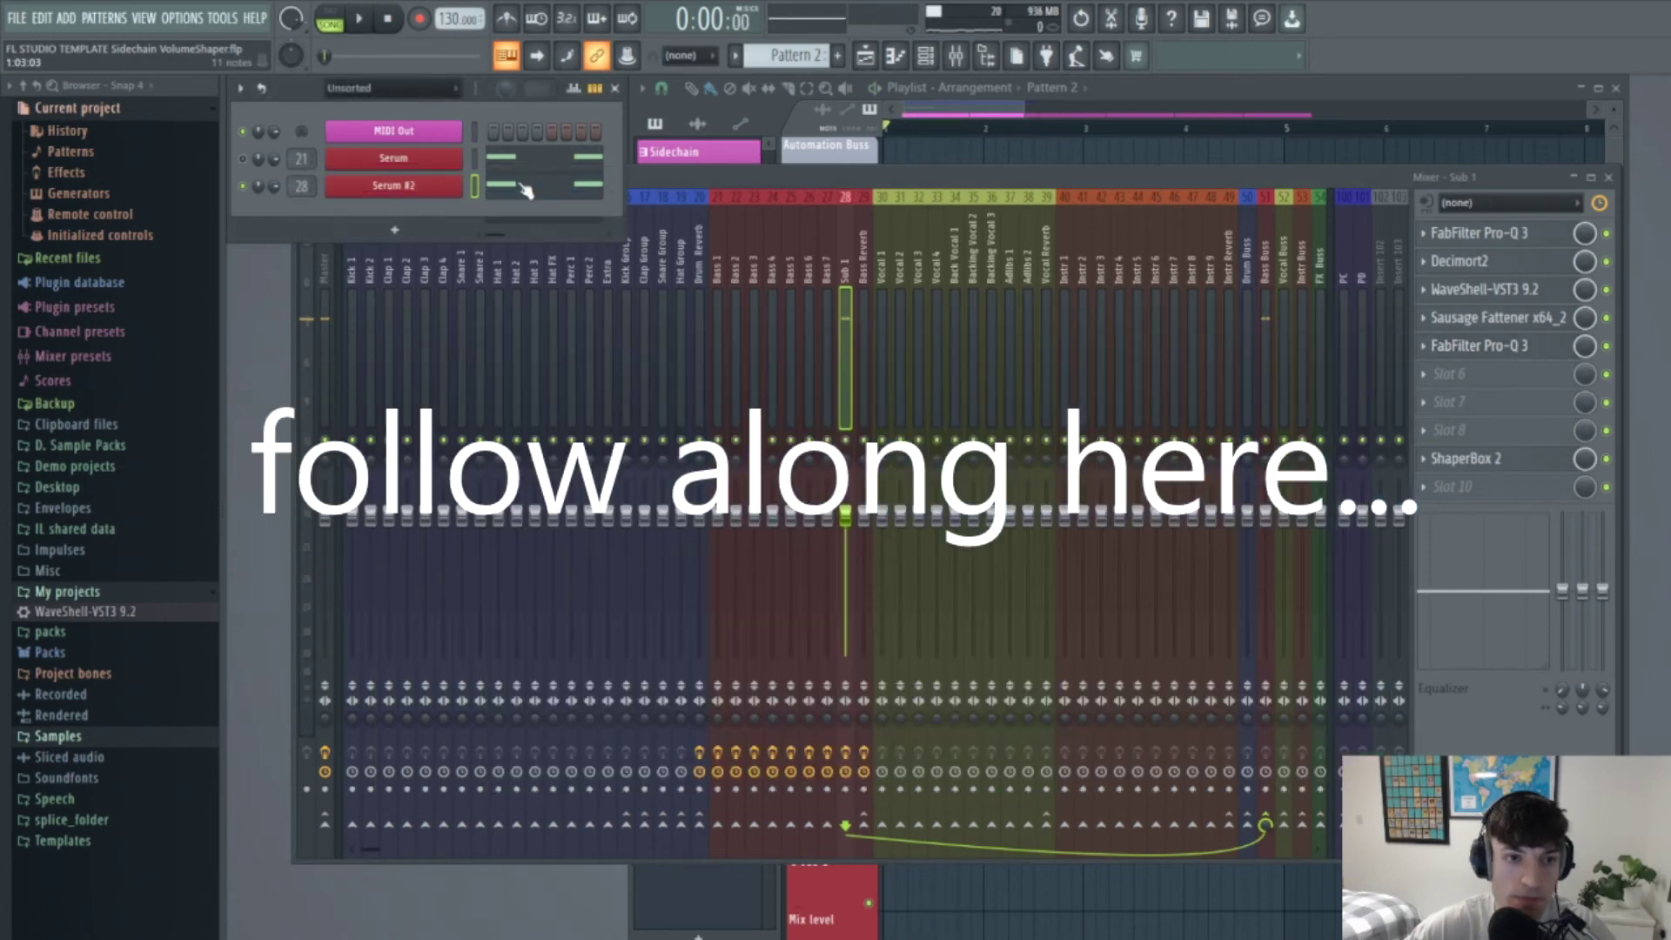
# Open the Serum #2 notes in the piano roll and play the pattern
pyautogui.click(524, 191)
pyautogui.rightClick(466, 182)
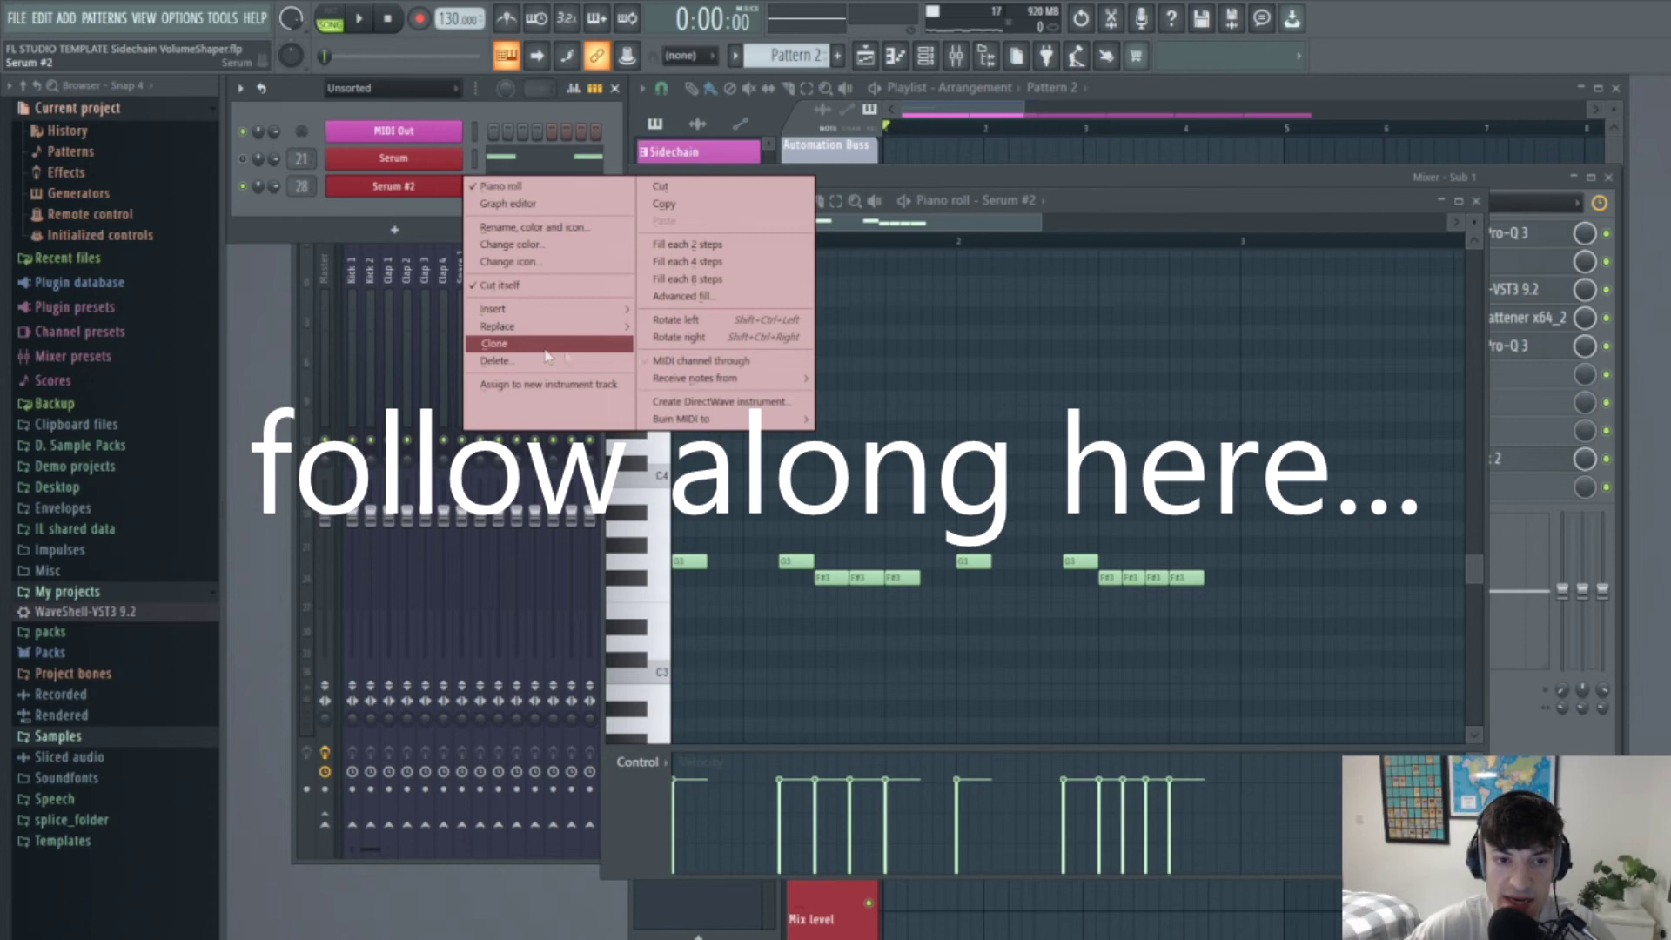
pyautogui.click(1099, 243)
pyautogui.press('space')
pyautogui.press('space')
pyautogui.press('space')
pyautogui.press('space')
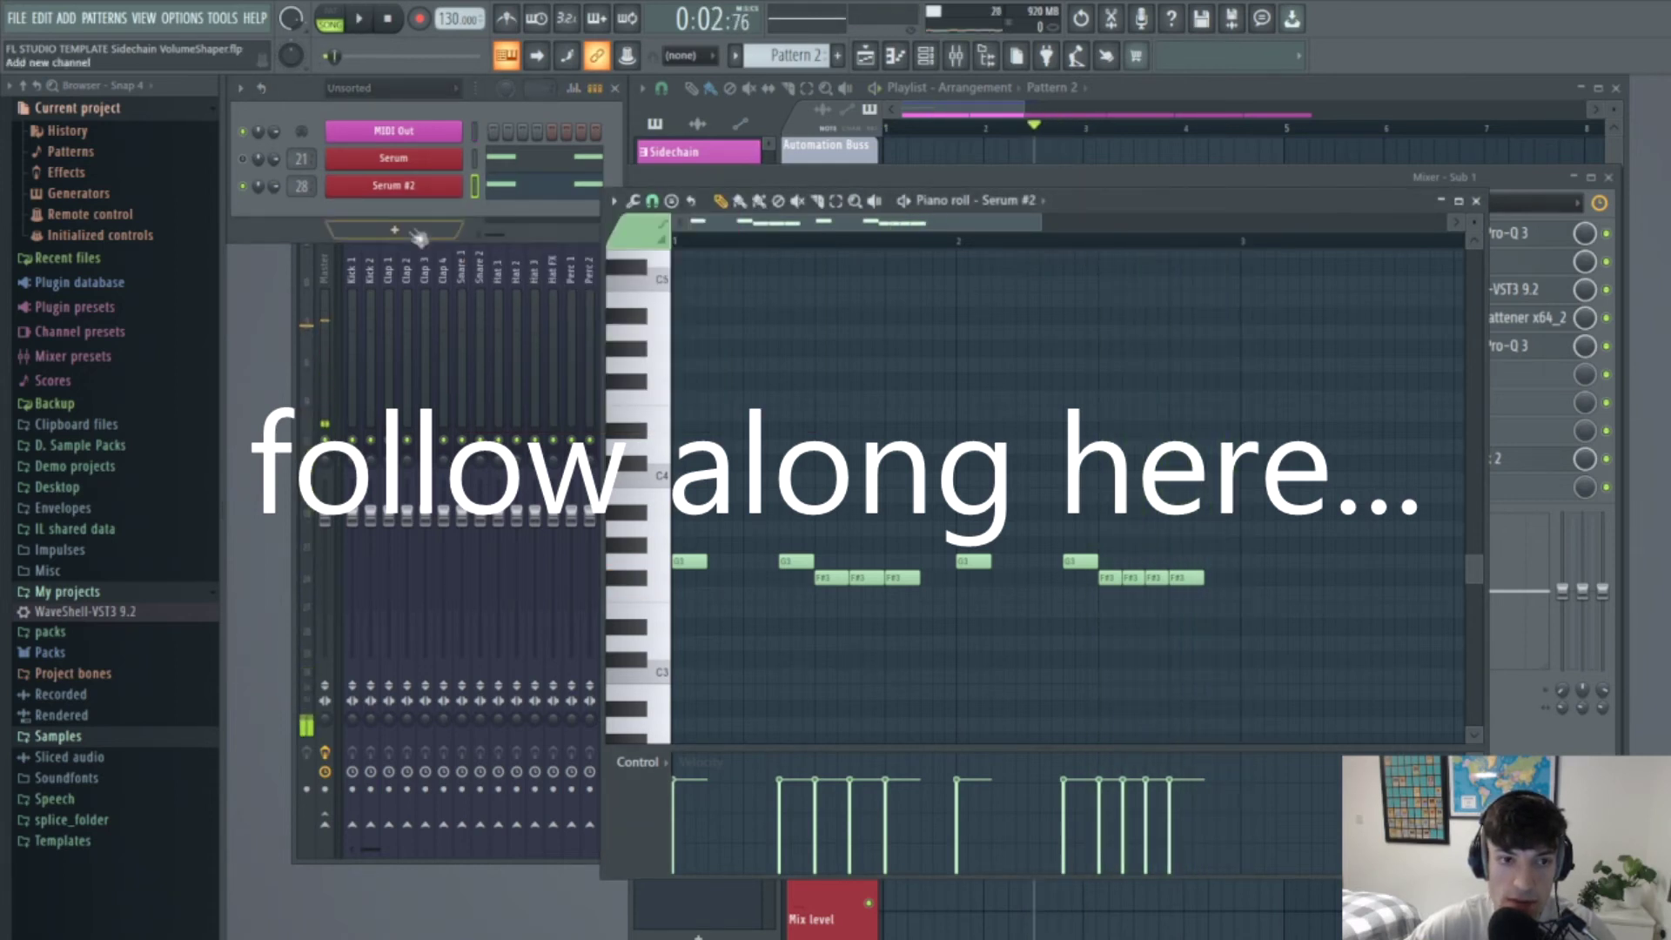
# Clone the Serum #2 channel, dismissing the missing noise notice, and set LFO 1's rate to 1/16 in the clone
pyautogui.rightClick(431, 190)
pyautogui.click(523, 344)
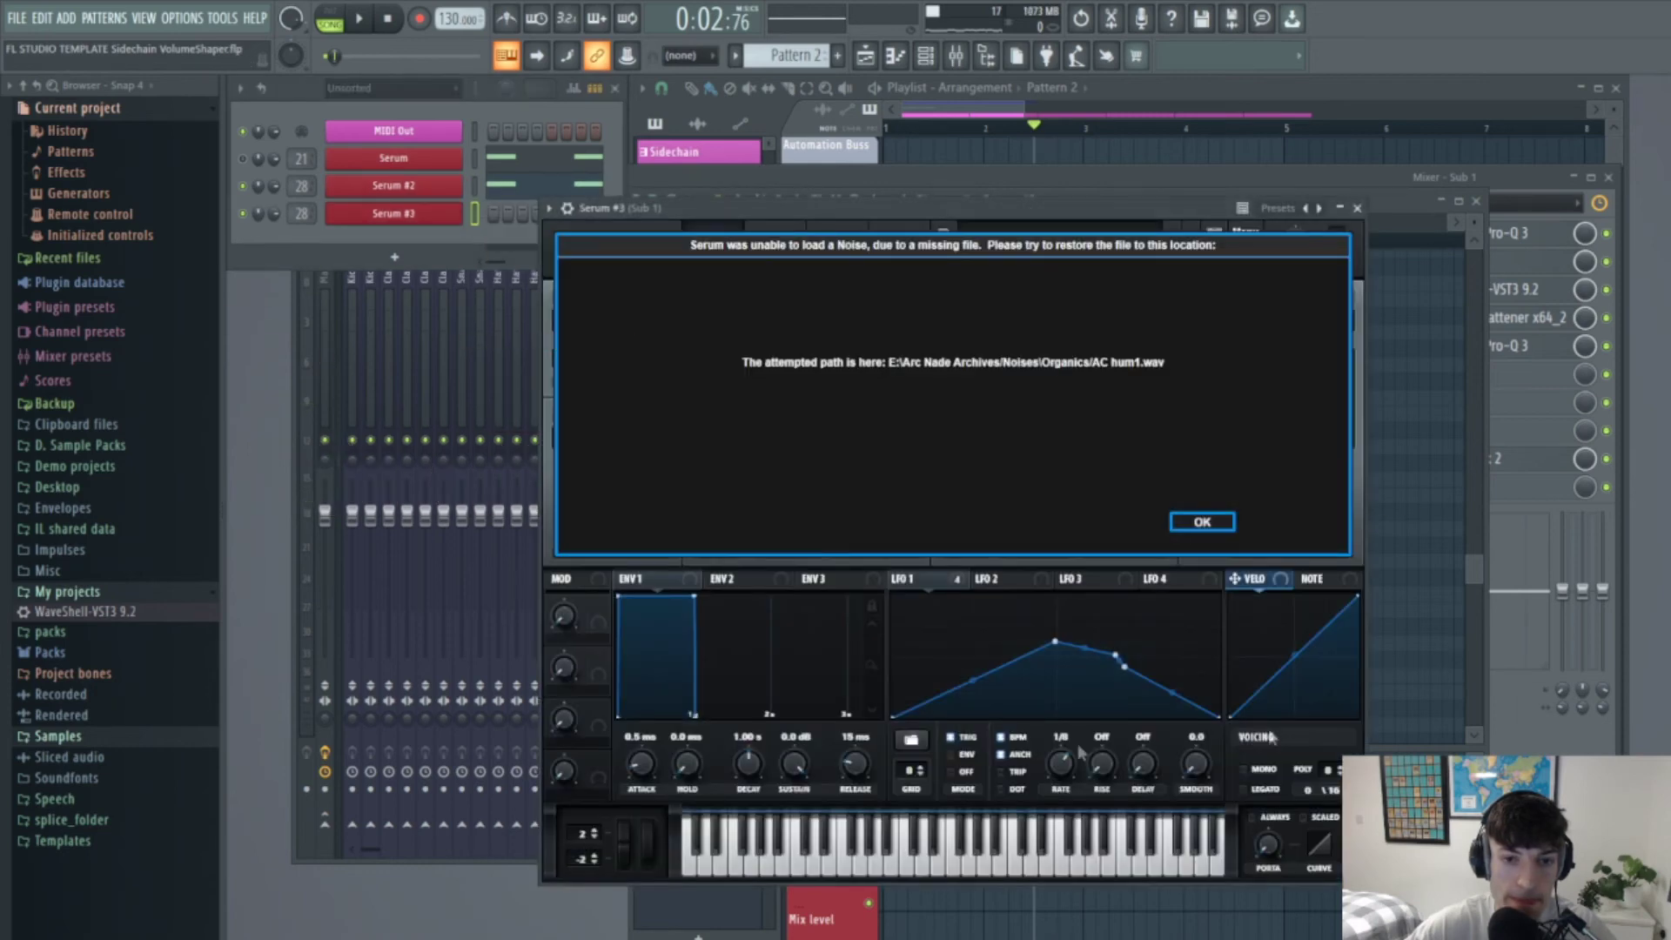
pyautogui.click(1193, 522)
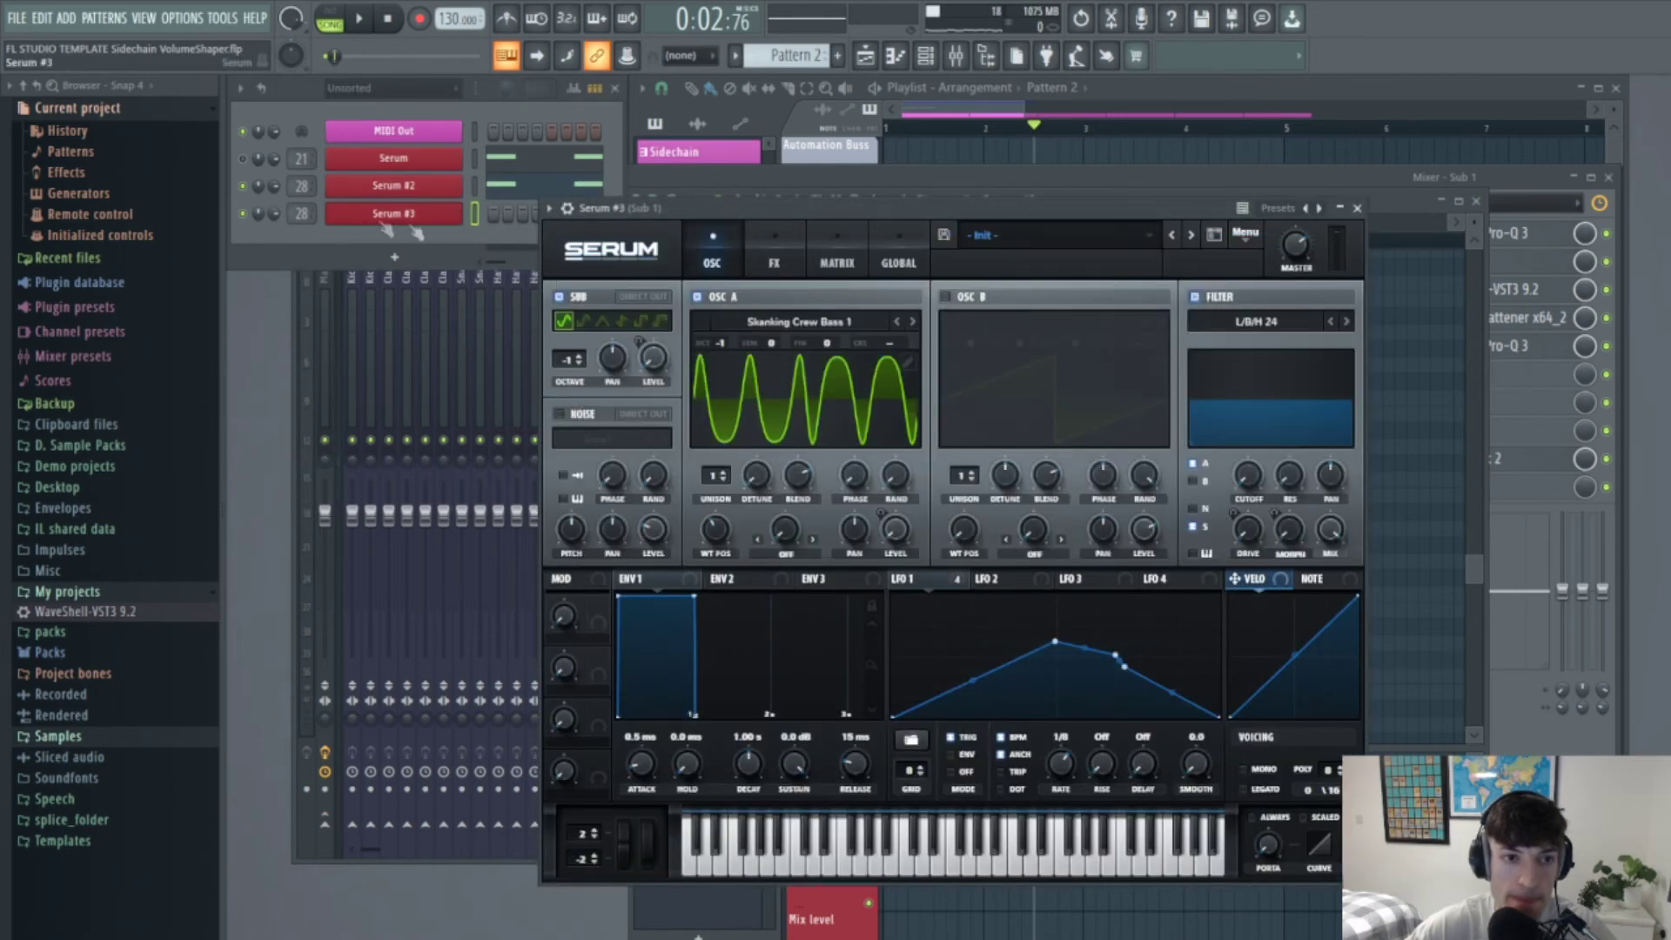
pyautogui.press('c')
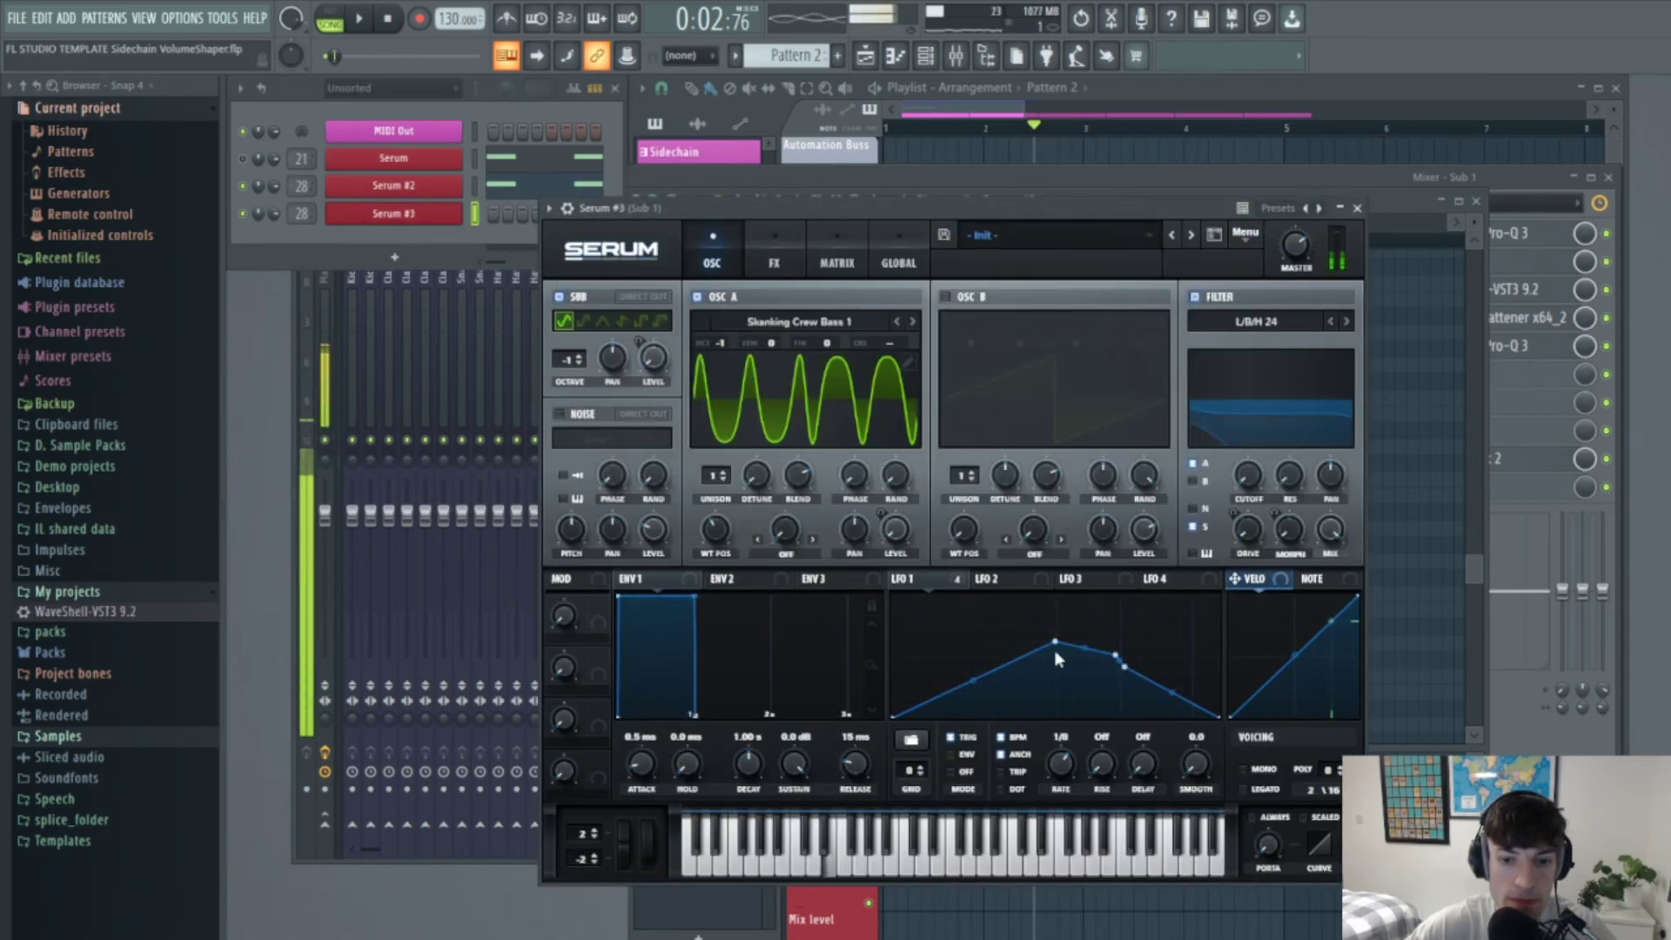
pyautogui.moveTo(1051, 785); pyautogui.dragTo(1086, 757)
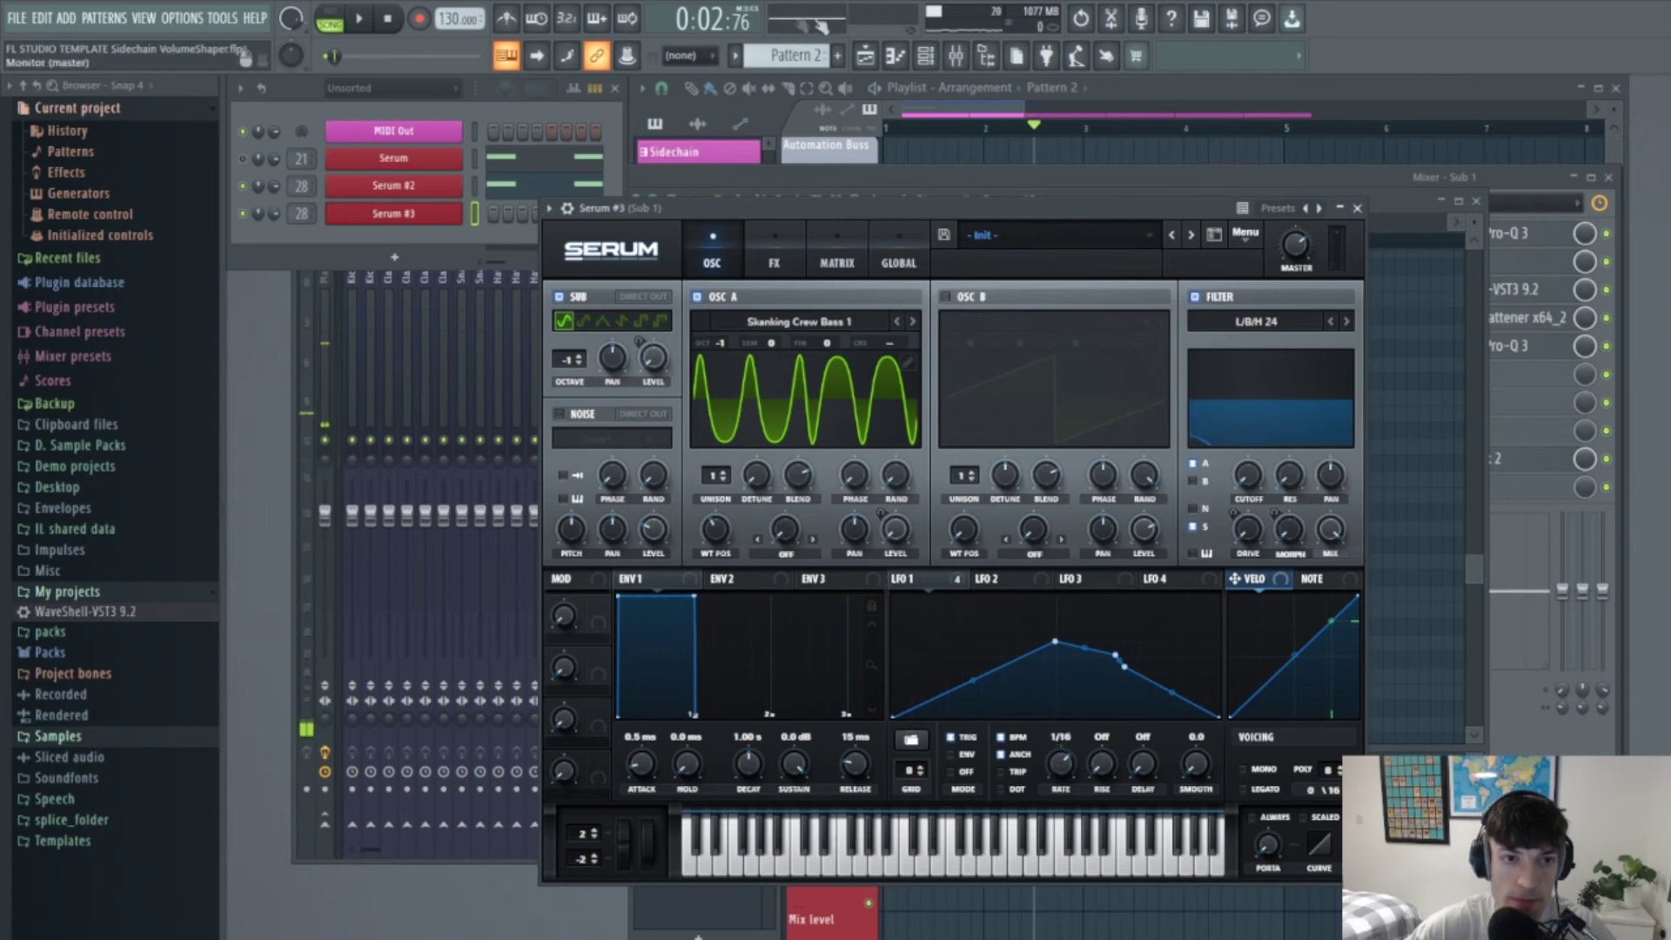
# Draw three short consecutive F#3 notes from the middle of bar 2 for Serum #3 and switch its LFO 1 to envelope mode
pyautogui.click(896, 55)
pyautogui.click(1107, 577)
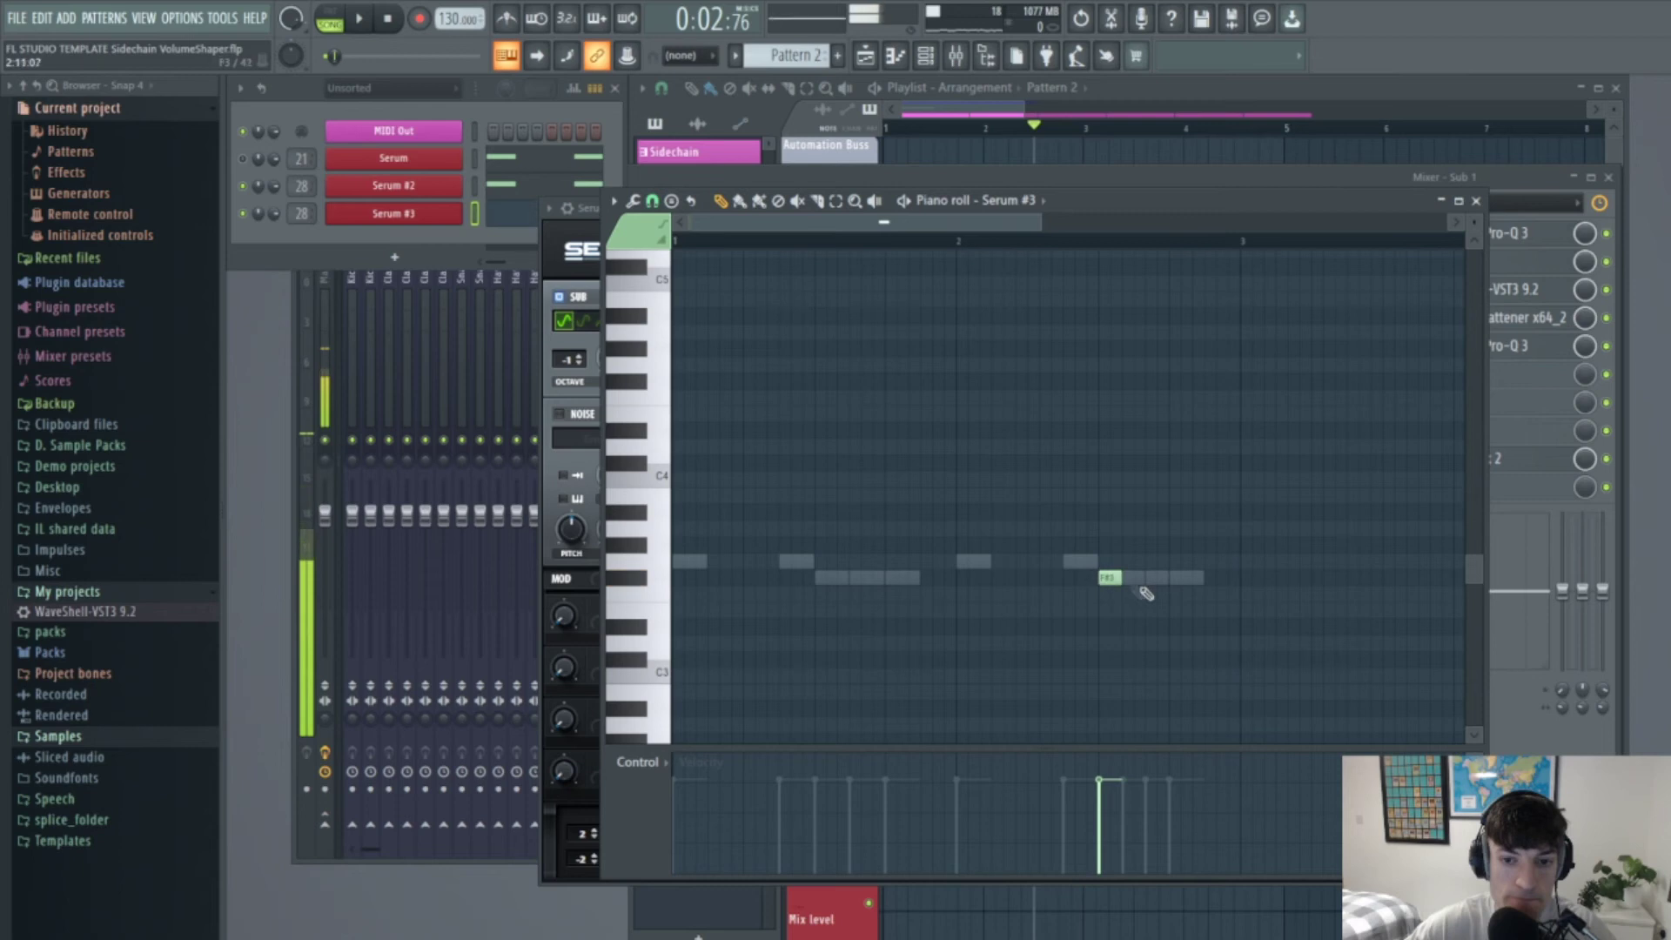
pyautogui.click(1130, 577)
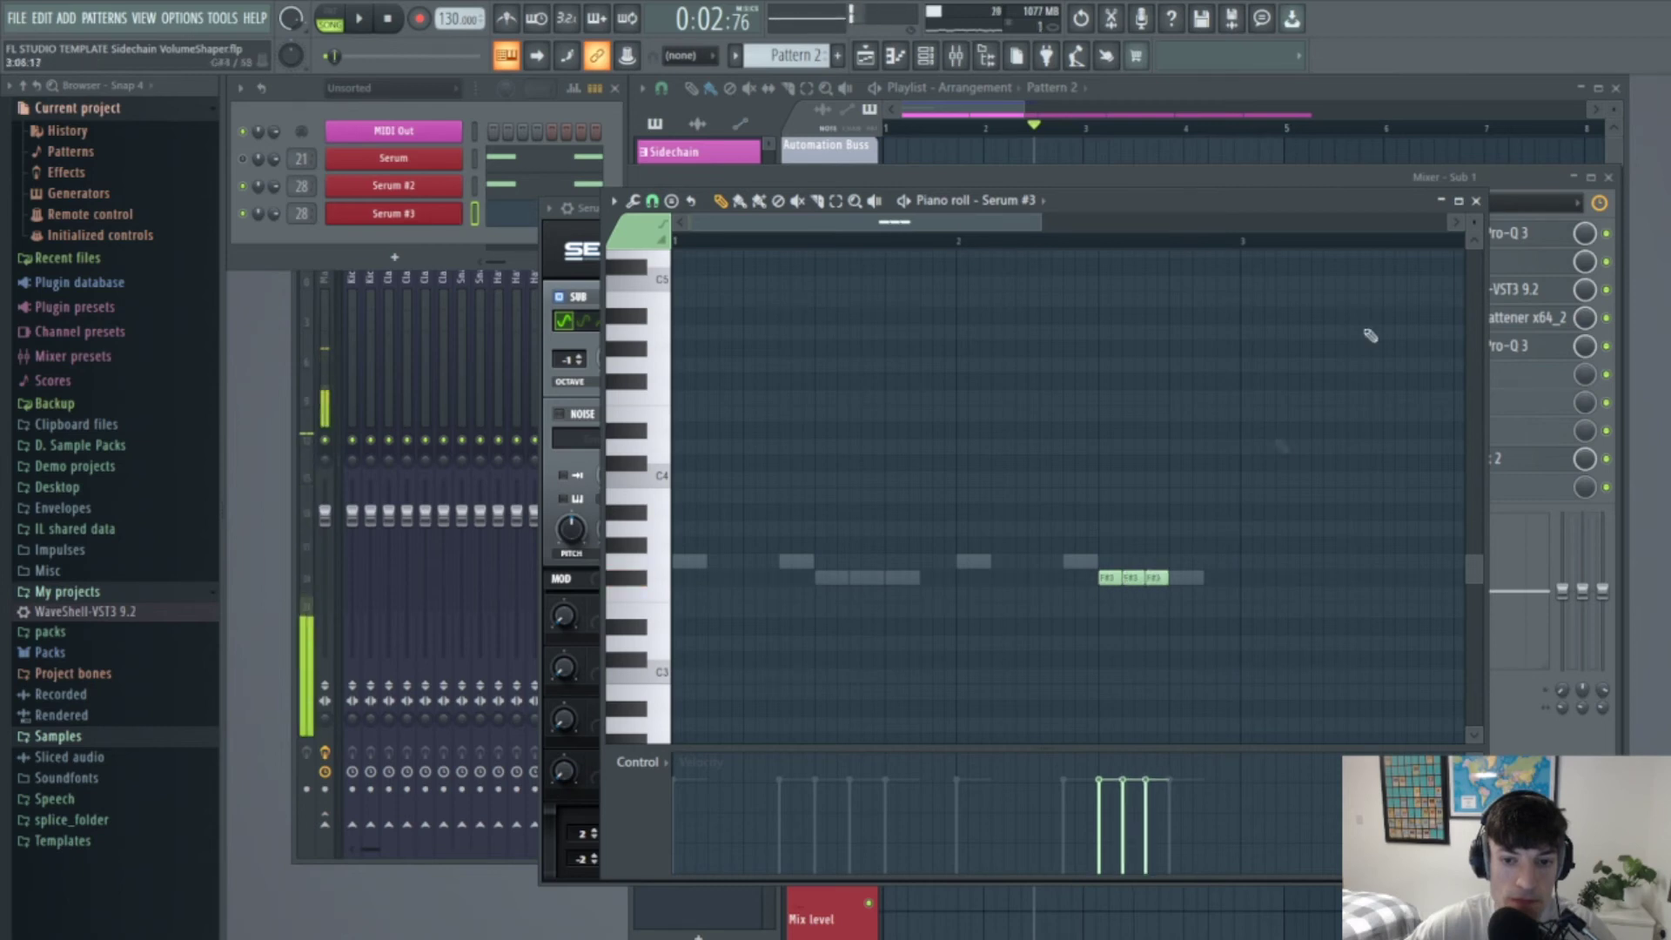
pyautogui.click(1475, 201)
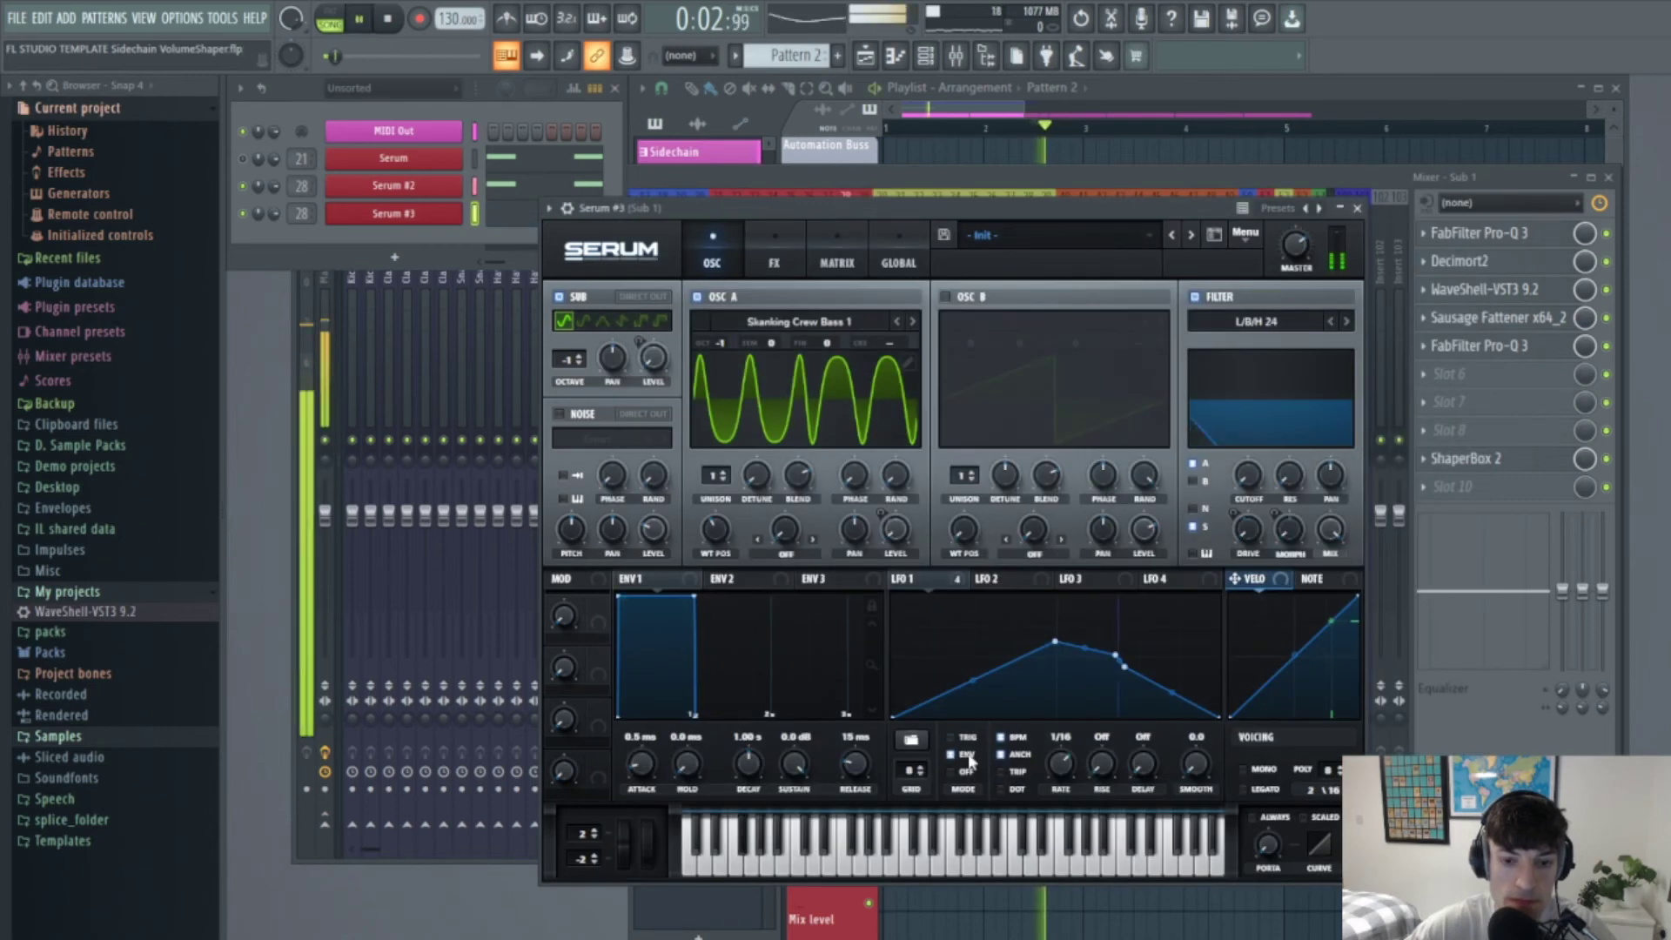
# Delete the three short F#3 notes in the middle of bar 2 from Serum #2 and play the pattern
pyautogui.click(555, 185)
pyautogui.rightClick(1107, 577)
pyautogui.rightClick(1130, 577)
pyautogui.rightClick(1151, 579)
pyautogui.press('space')
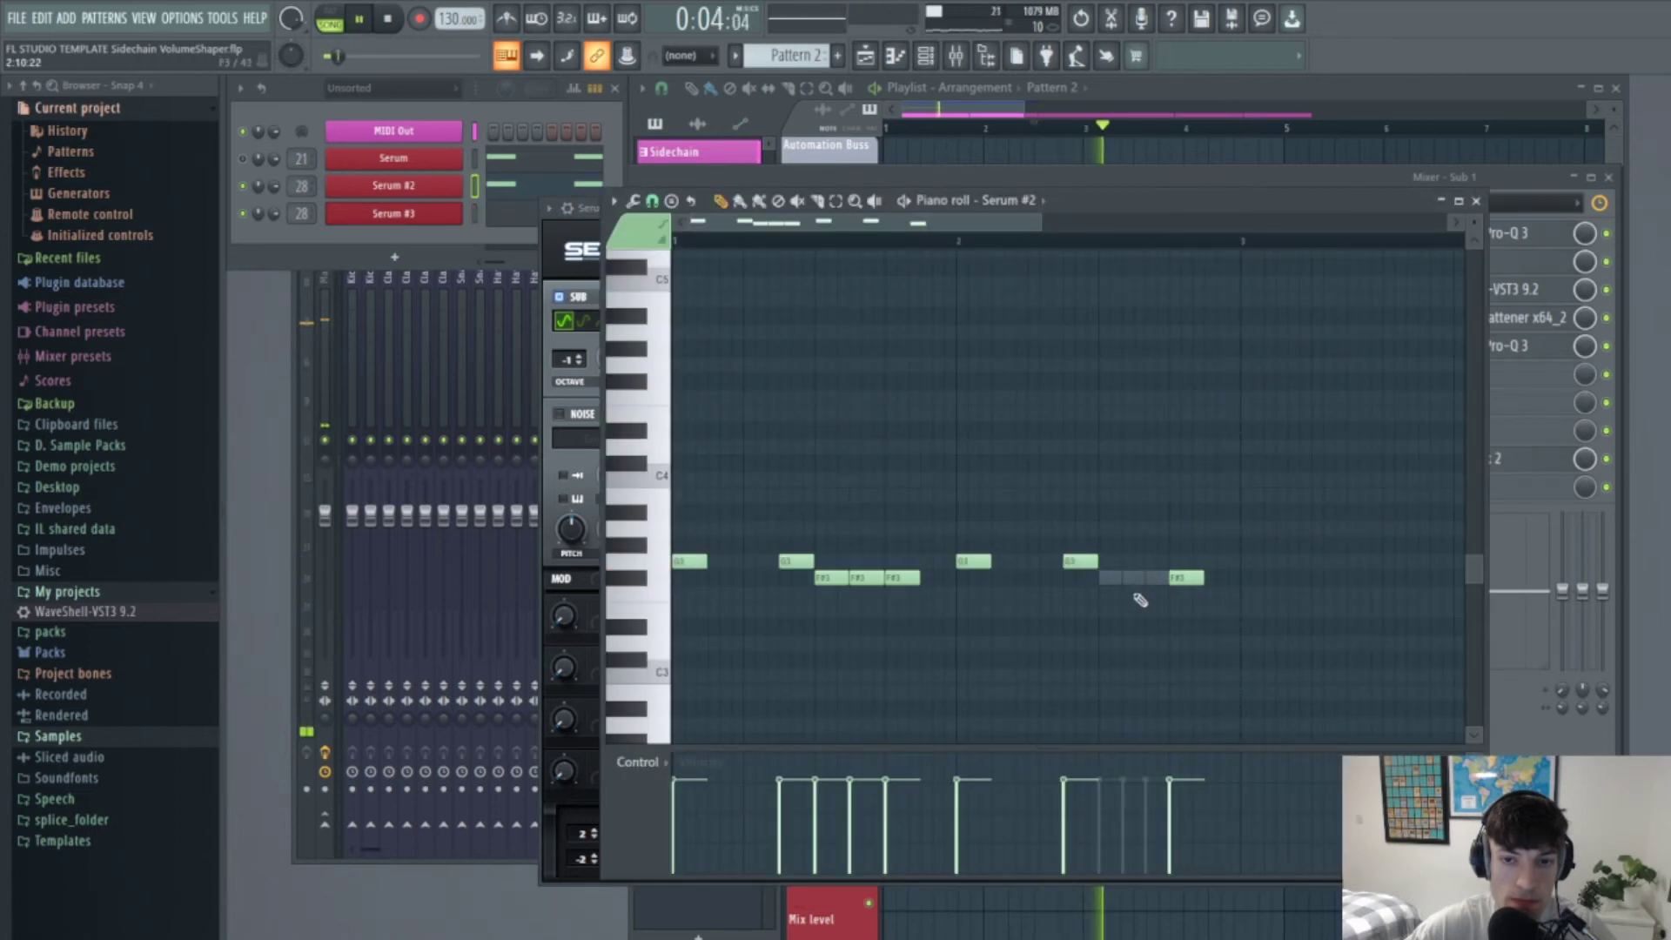
pyautogui.press('space')
pyautogui.press('space')
pyautogui.press('space')
# Set Serum #3's LFO 1 rate to 1/8 and reshape its curve into a rise with a steep drop to zero, auditioning it
pyautogui.click(430, 213)
pyautogui.press('space')
pyautogui.moveTo(1125, 667); pyautogui.dragTo(1105, 718)
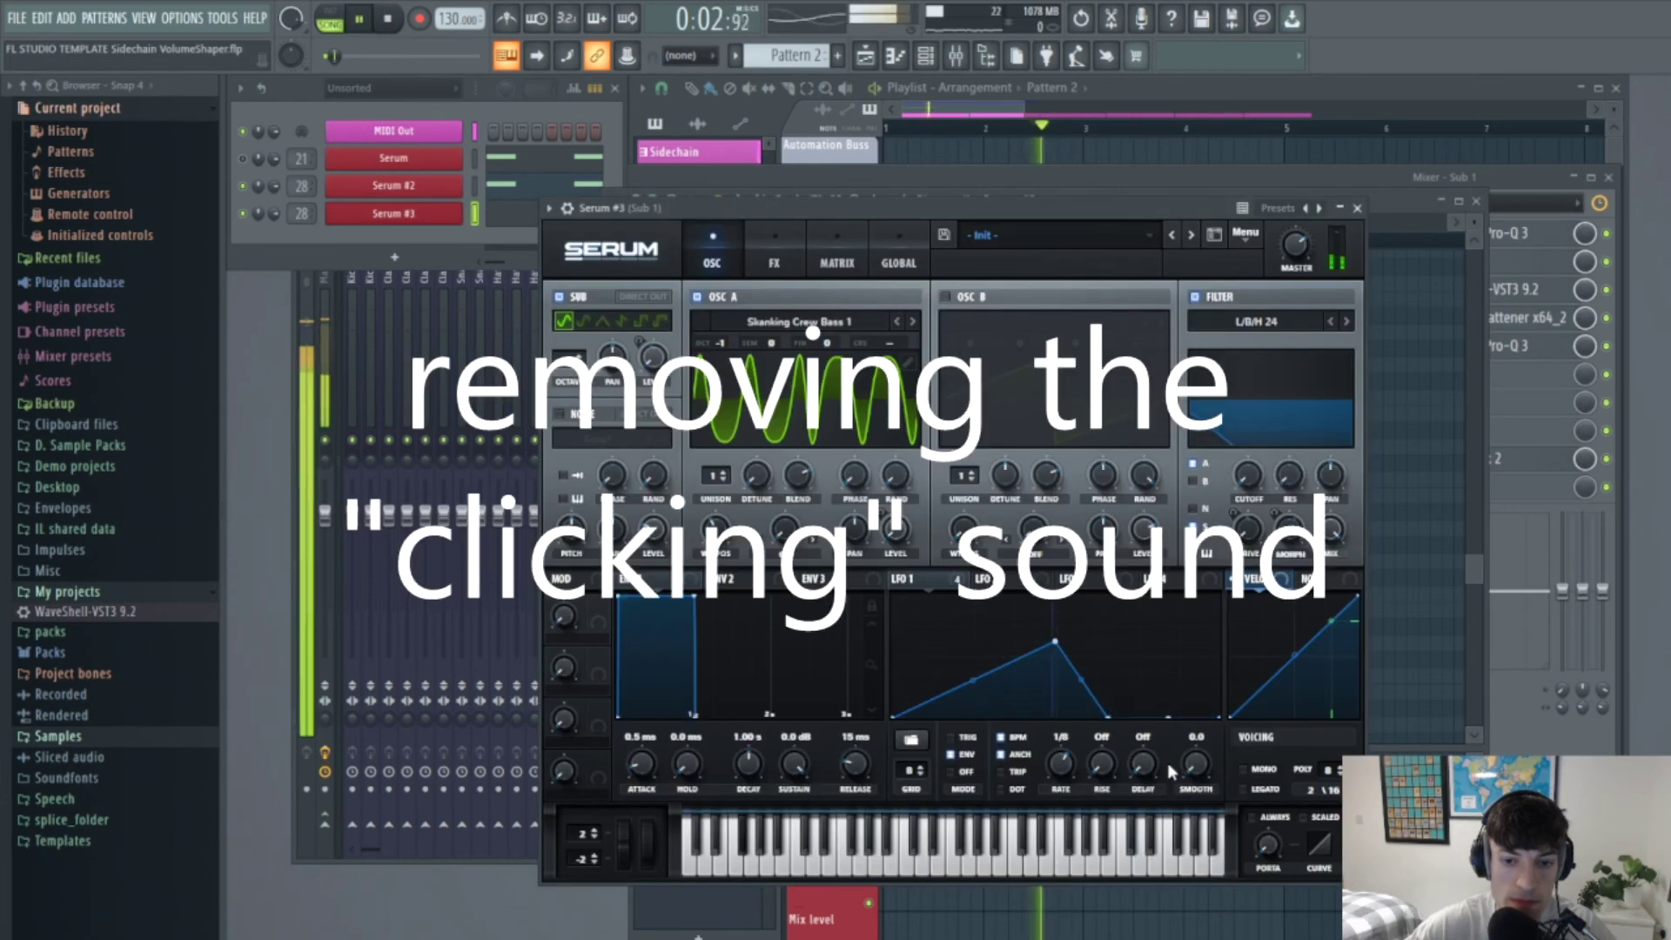
pyautogui.press('space')
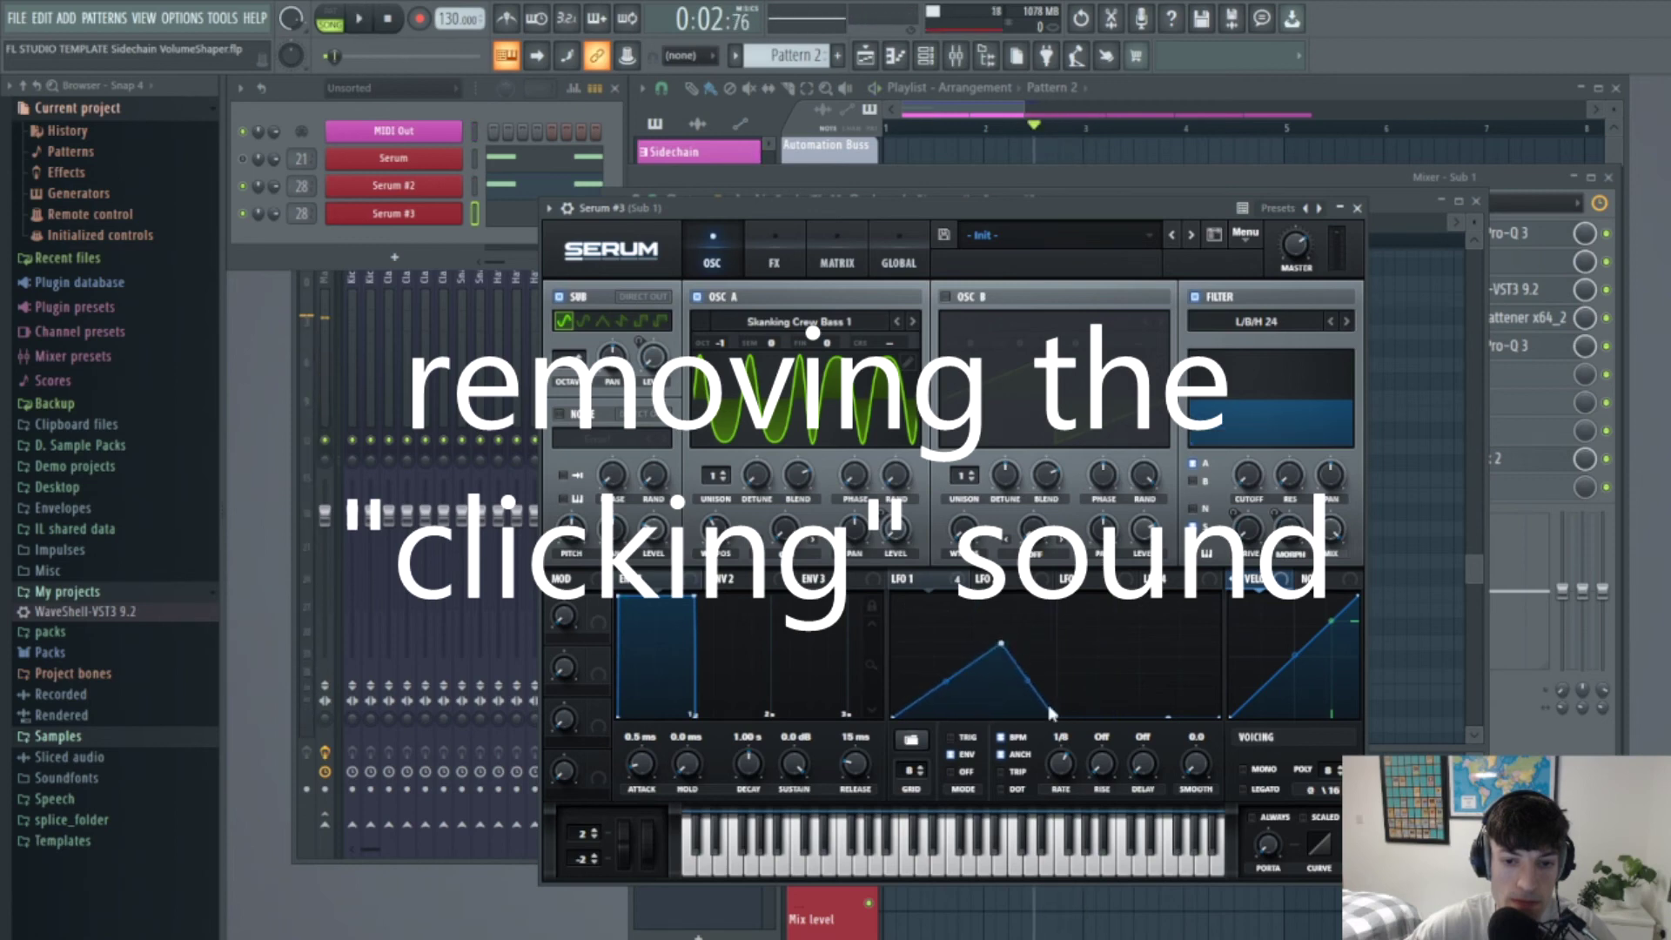
pyautogui.moveTo(1051, 713); pyautogui.dragTo(1007, 715)
pyautogui.press('space')
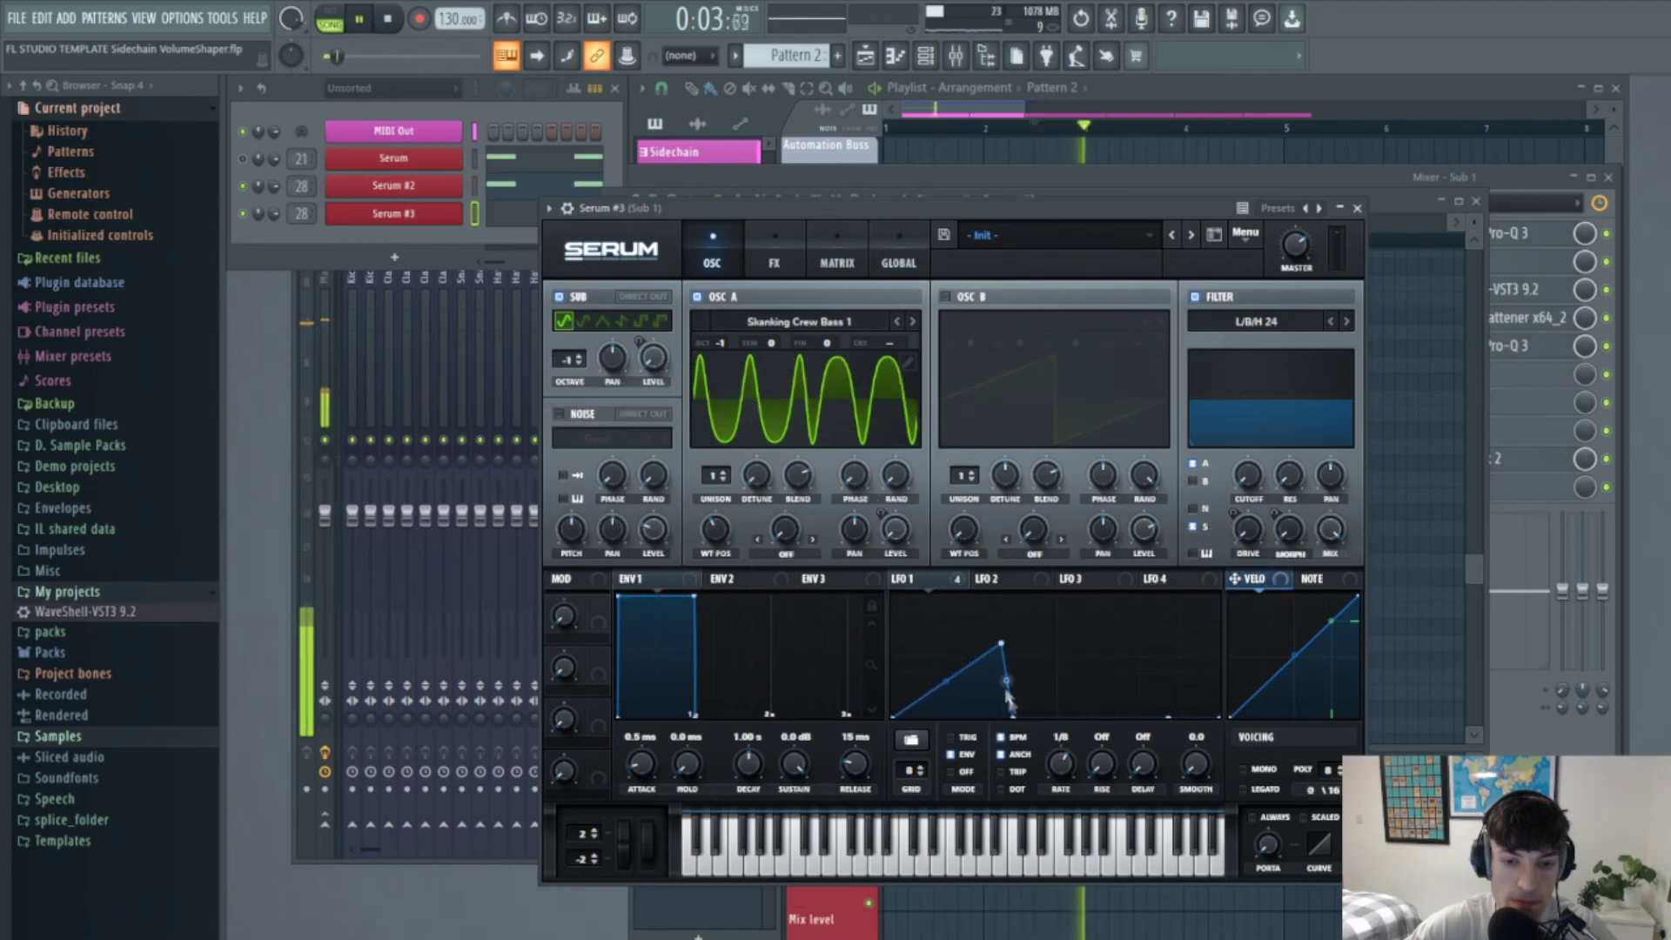
pyautogui.press('space')
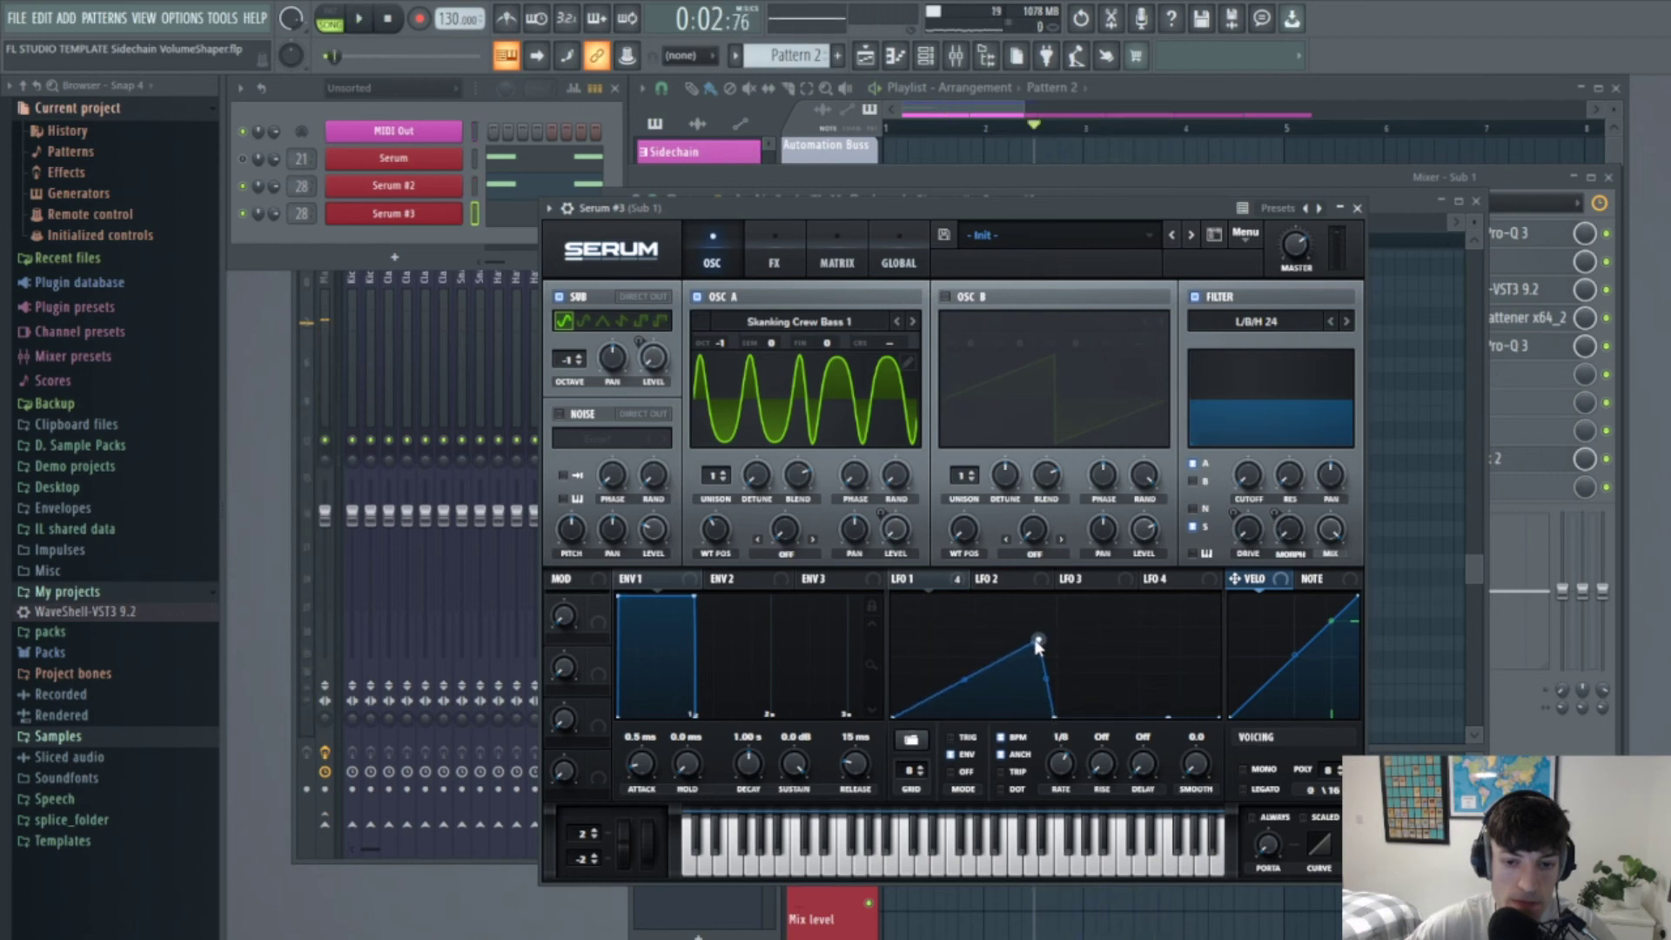
# Fine-tune LFO 1's peak and drop-off in Serum #3 so the curve reaches zero just before mid-cycle, playing the sub
pyautogui.press('space')
pyautogui.moveTo(1038, 642); pyautogui.dragTo(1024, 645)
pyautogui.press('space')
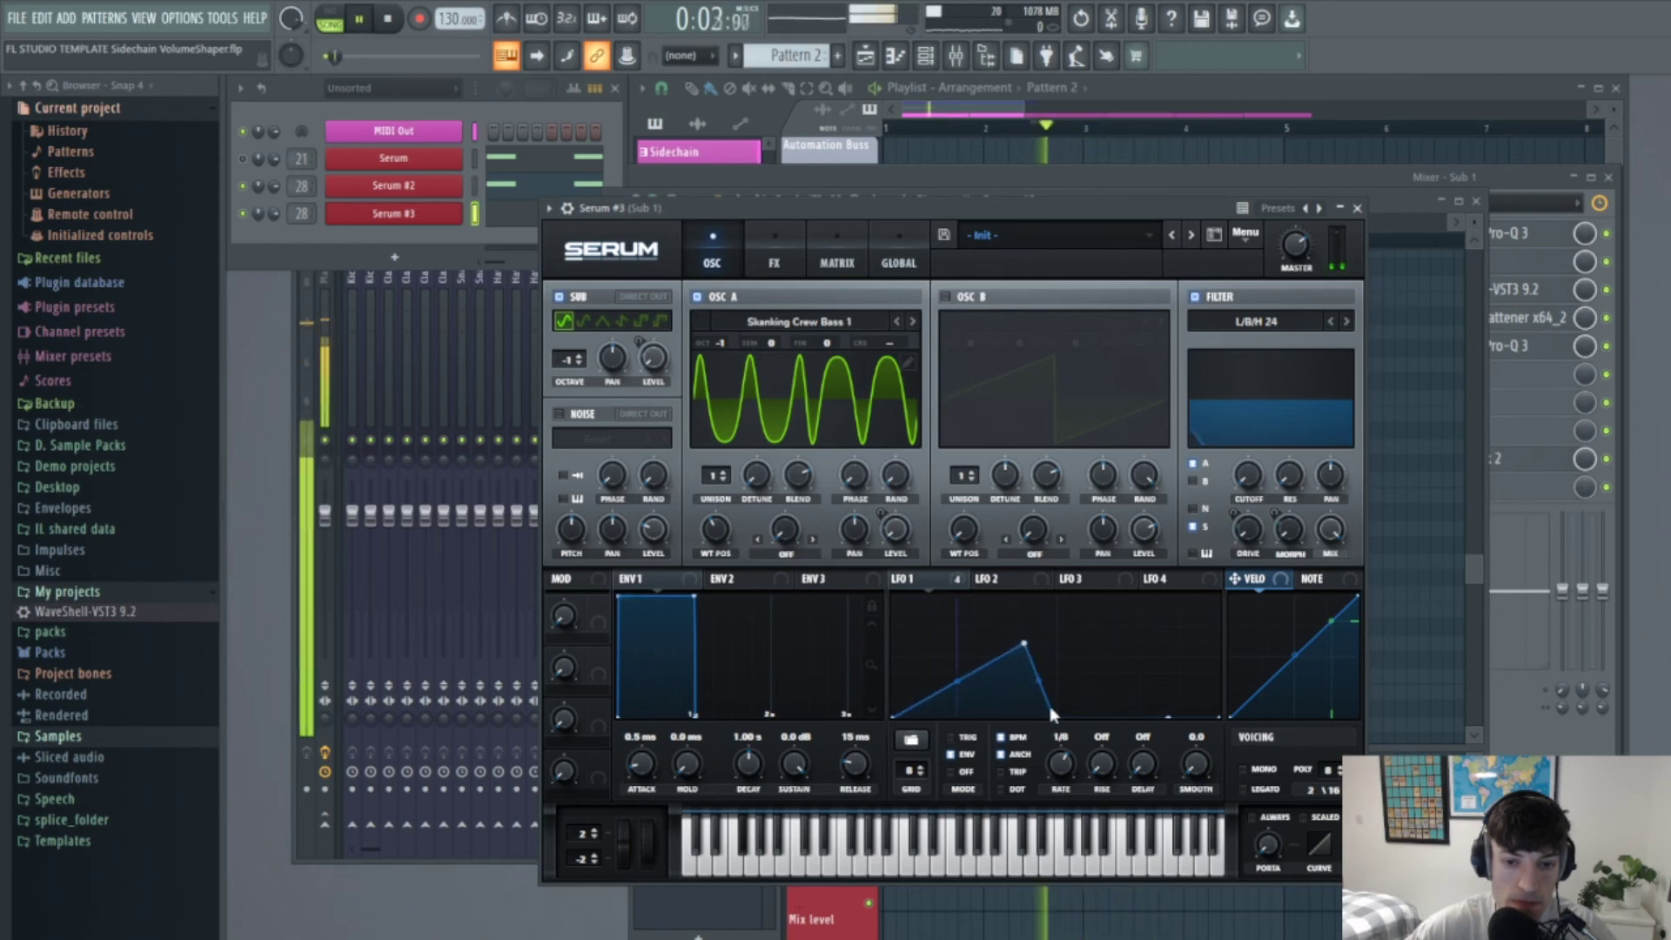
pyautogui.press('space')
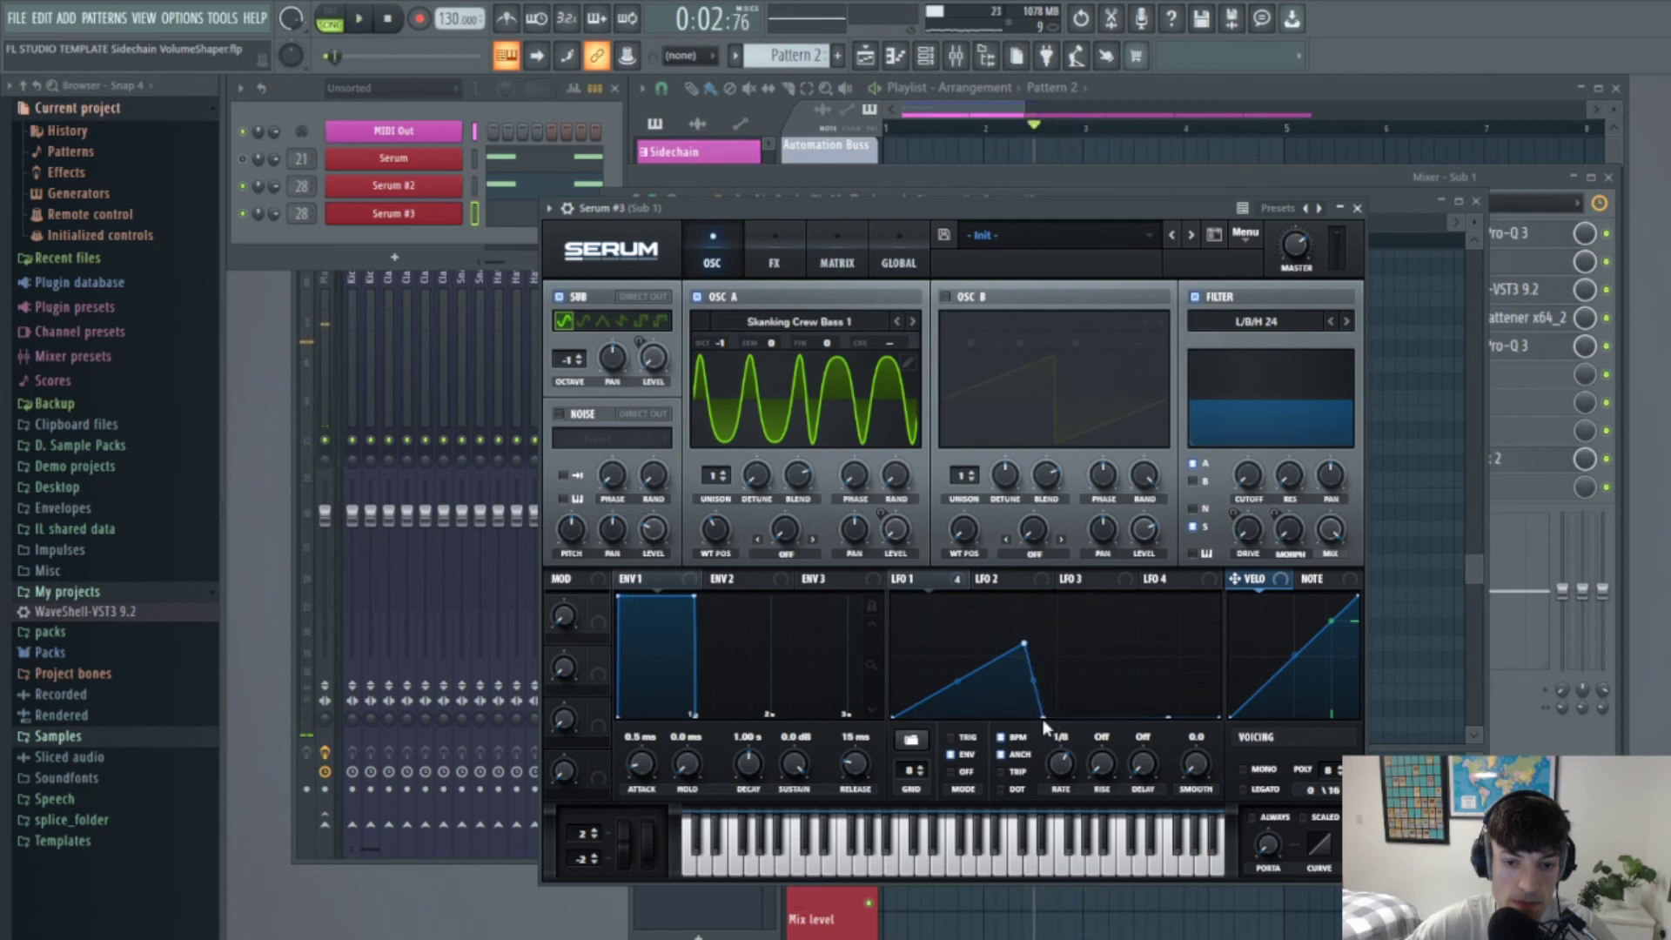
pyautogui.press('space')
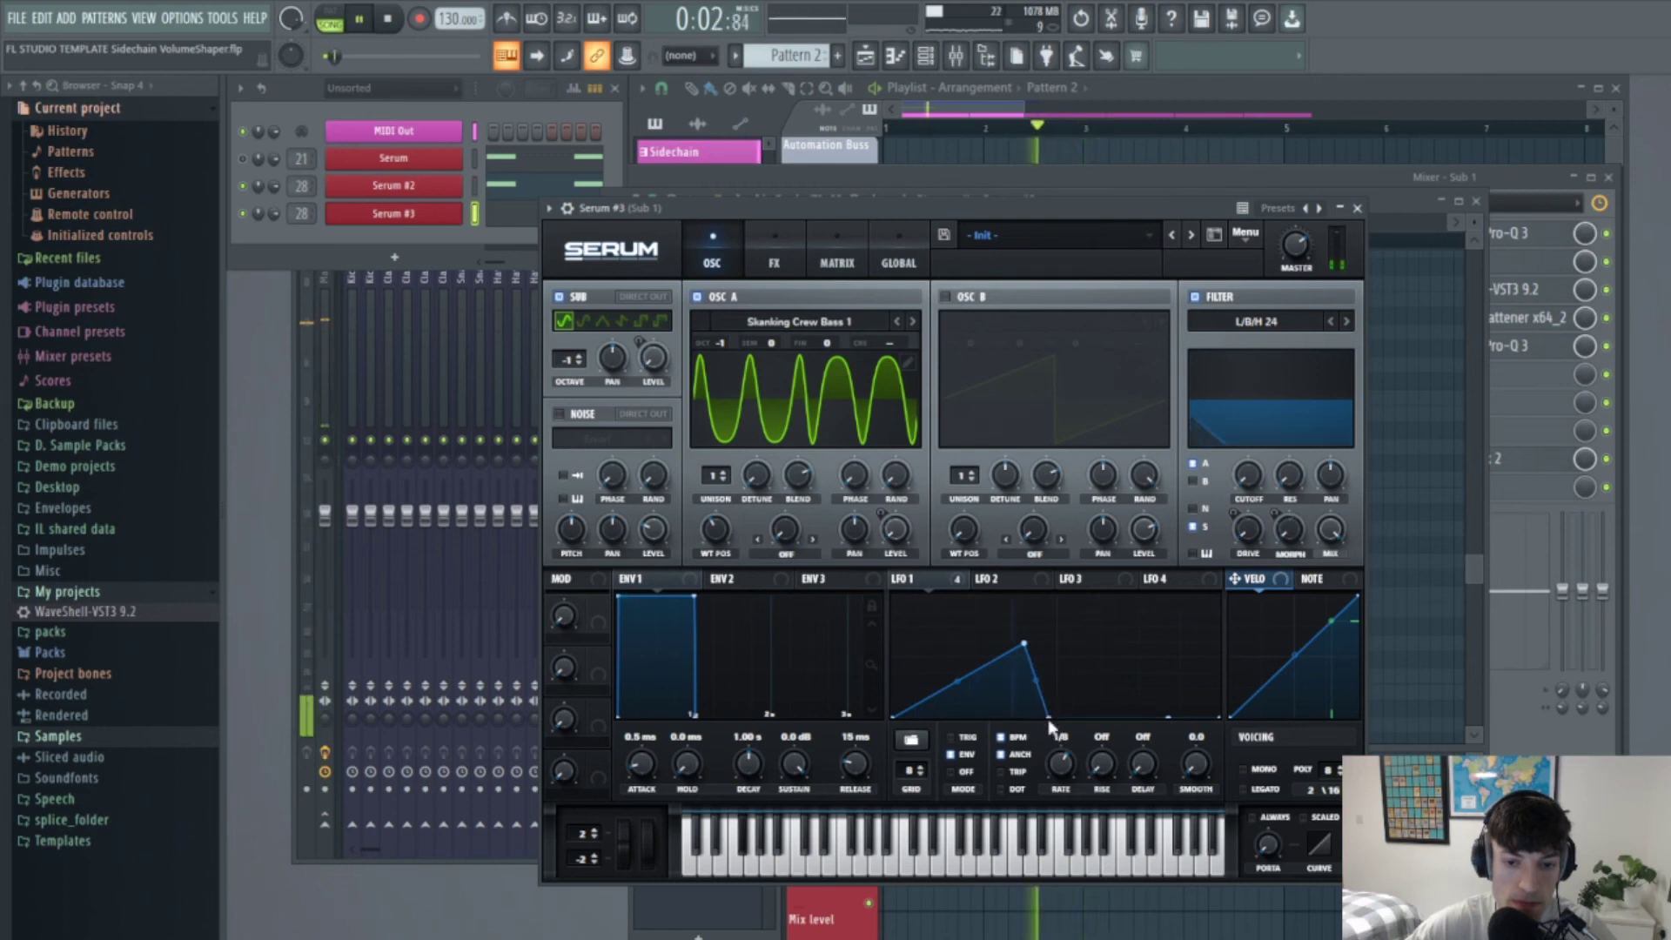
pyautogui.press('space')
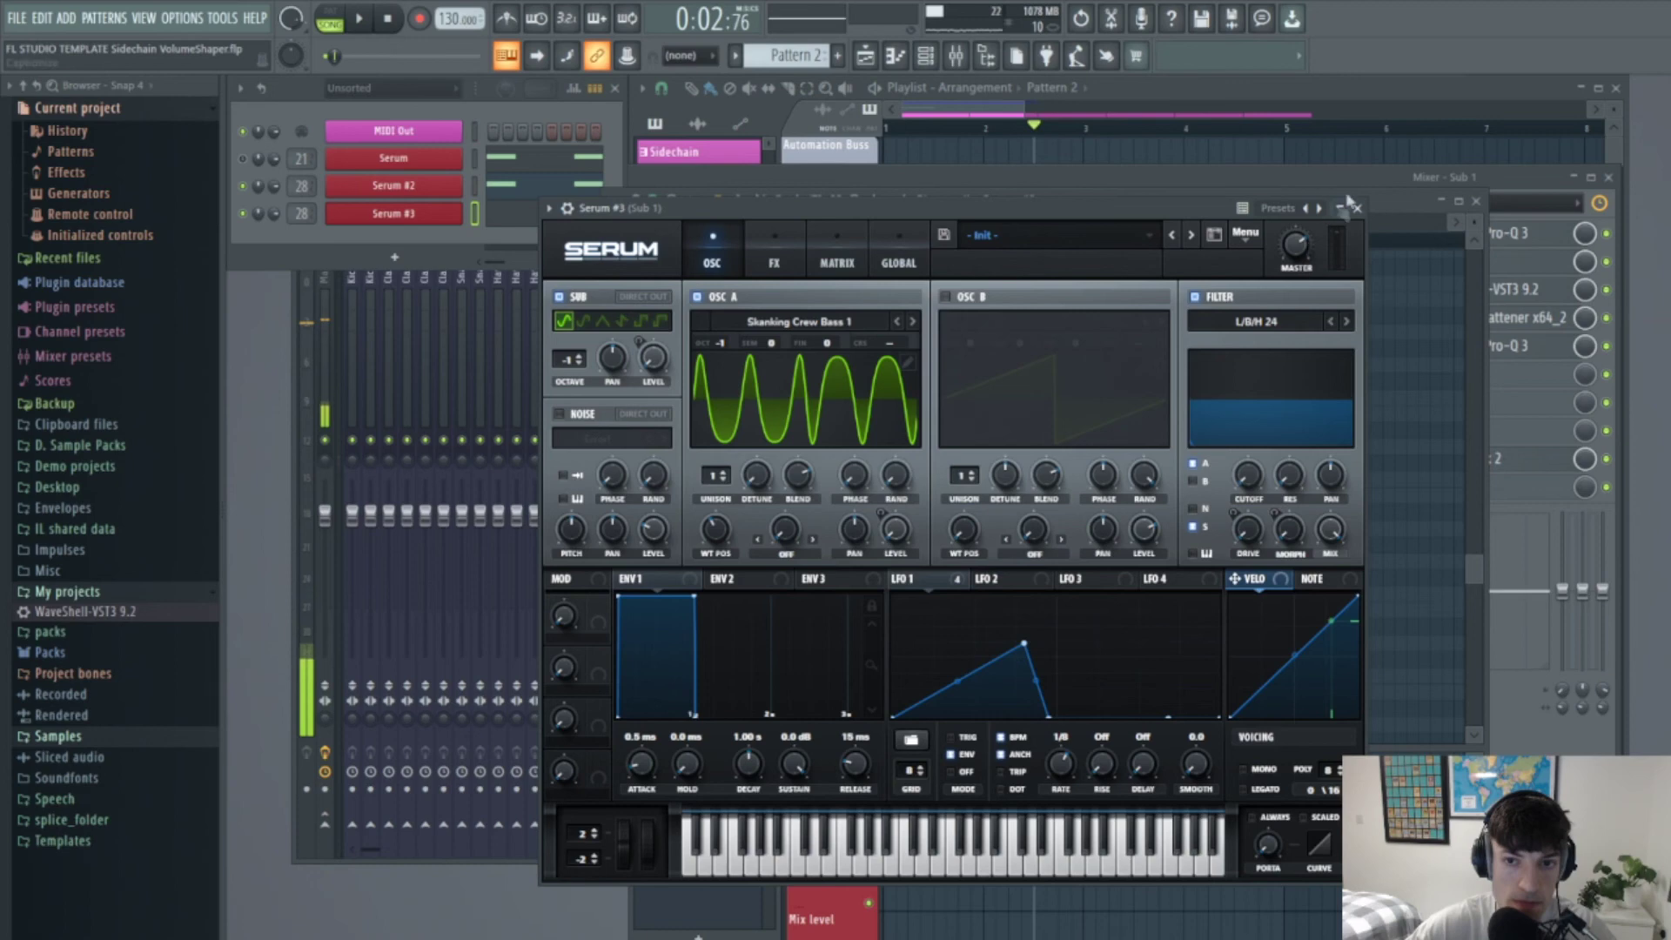
# Close Serum #3, unmute the first Serum channel, and play the bass and sub layers together
pyautogui.click(1356, 209)
pyautogui.press('space')
pyautogui.press('space')
pyautogui.press('space')
pyautogui.press('space')
pyautogui.click(984, 135)
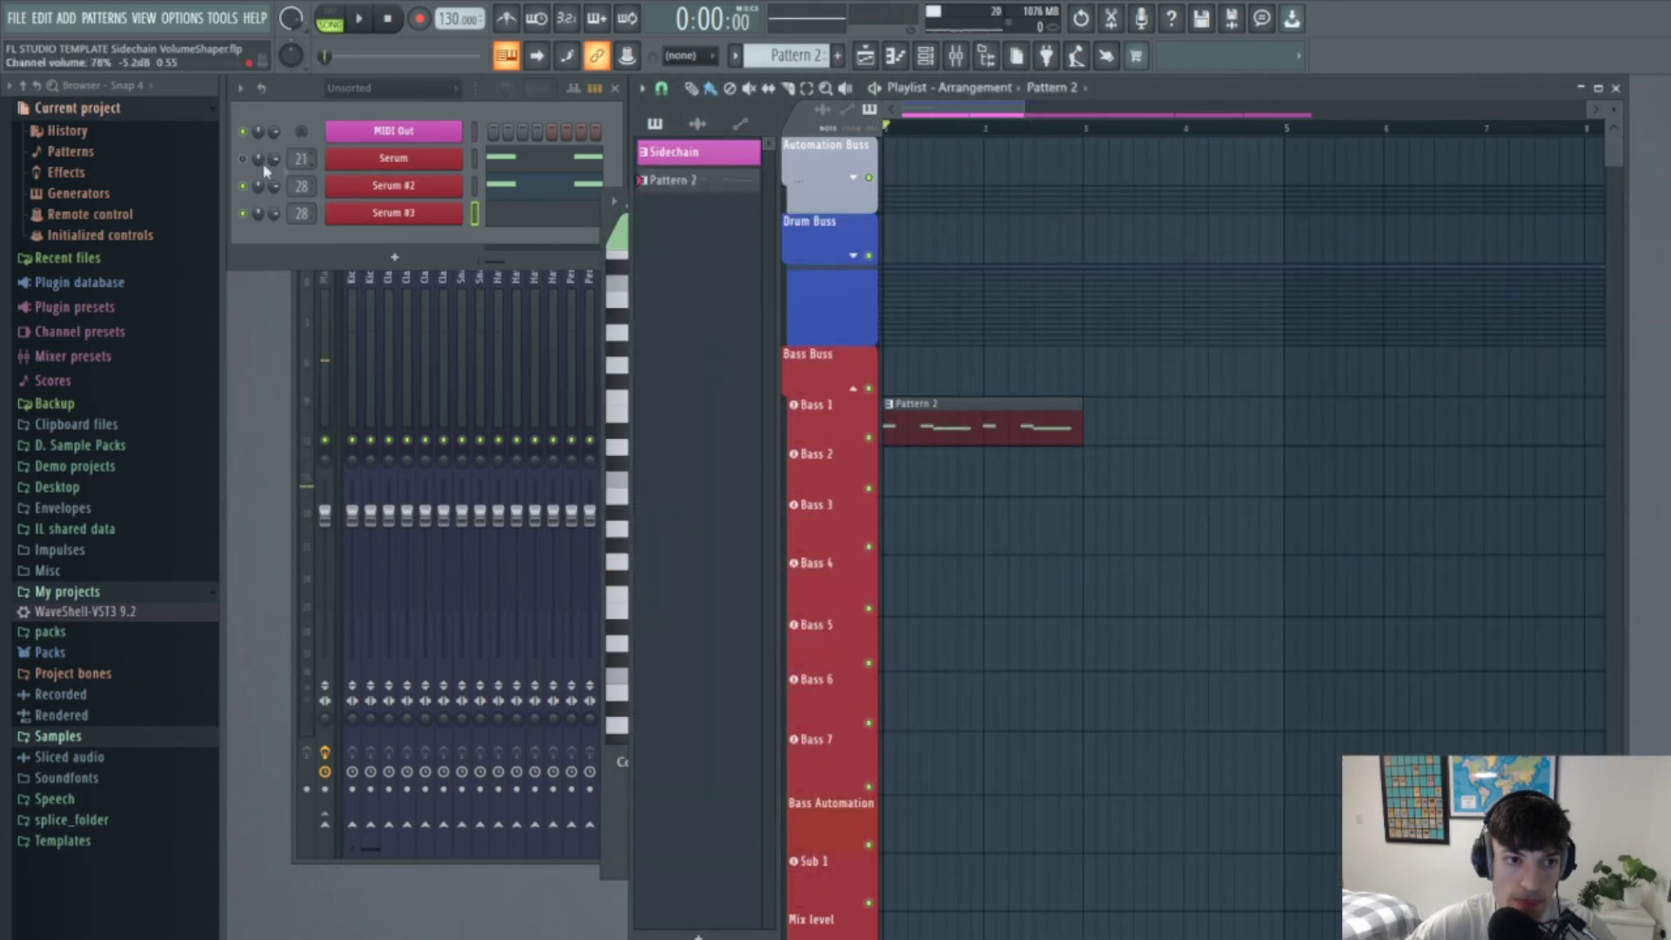
pyautogui.press('space')
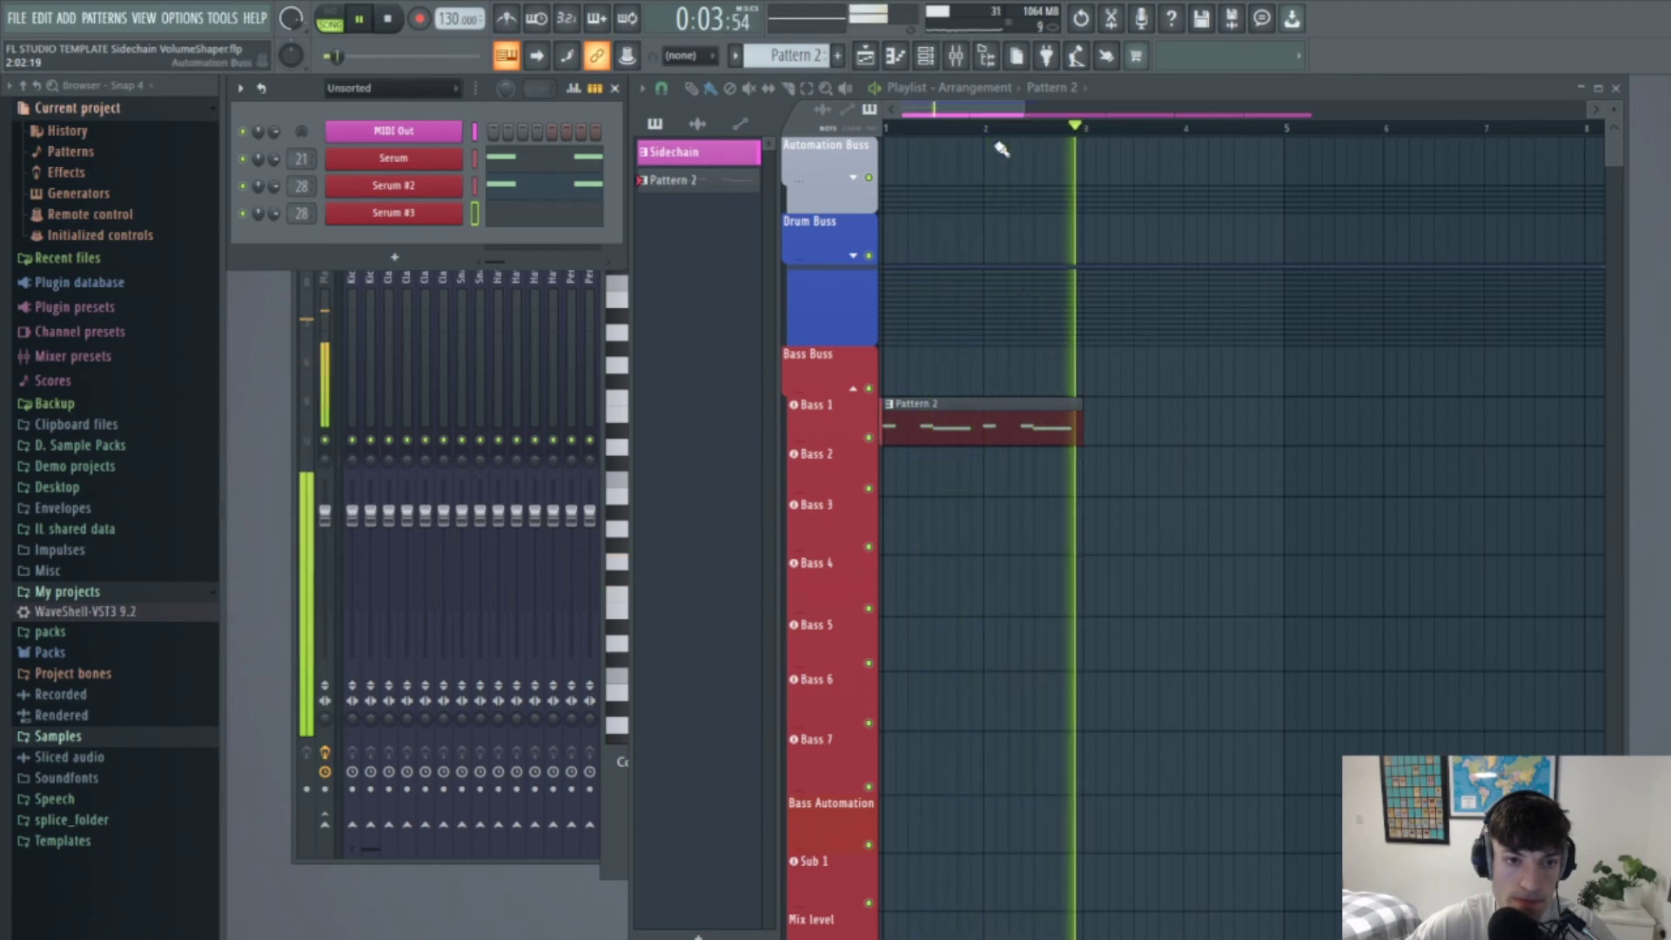
pyautogui.press('space')
# Review Serum #3's synth settings and its piano roll notes, and play the arrangement
pyautogui.click(400, 217)
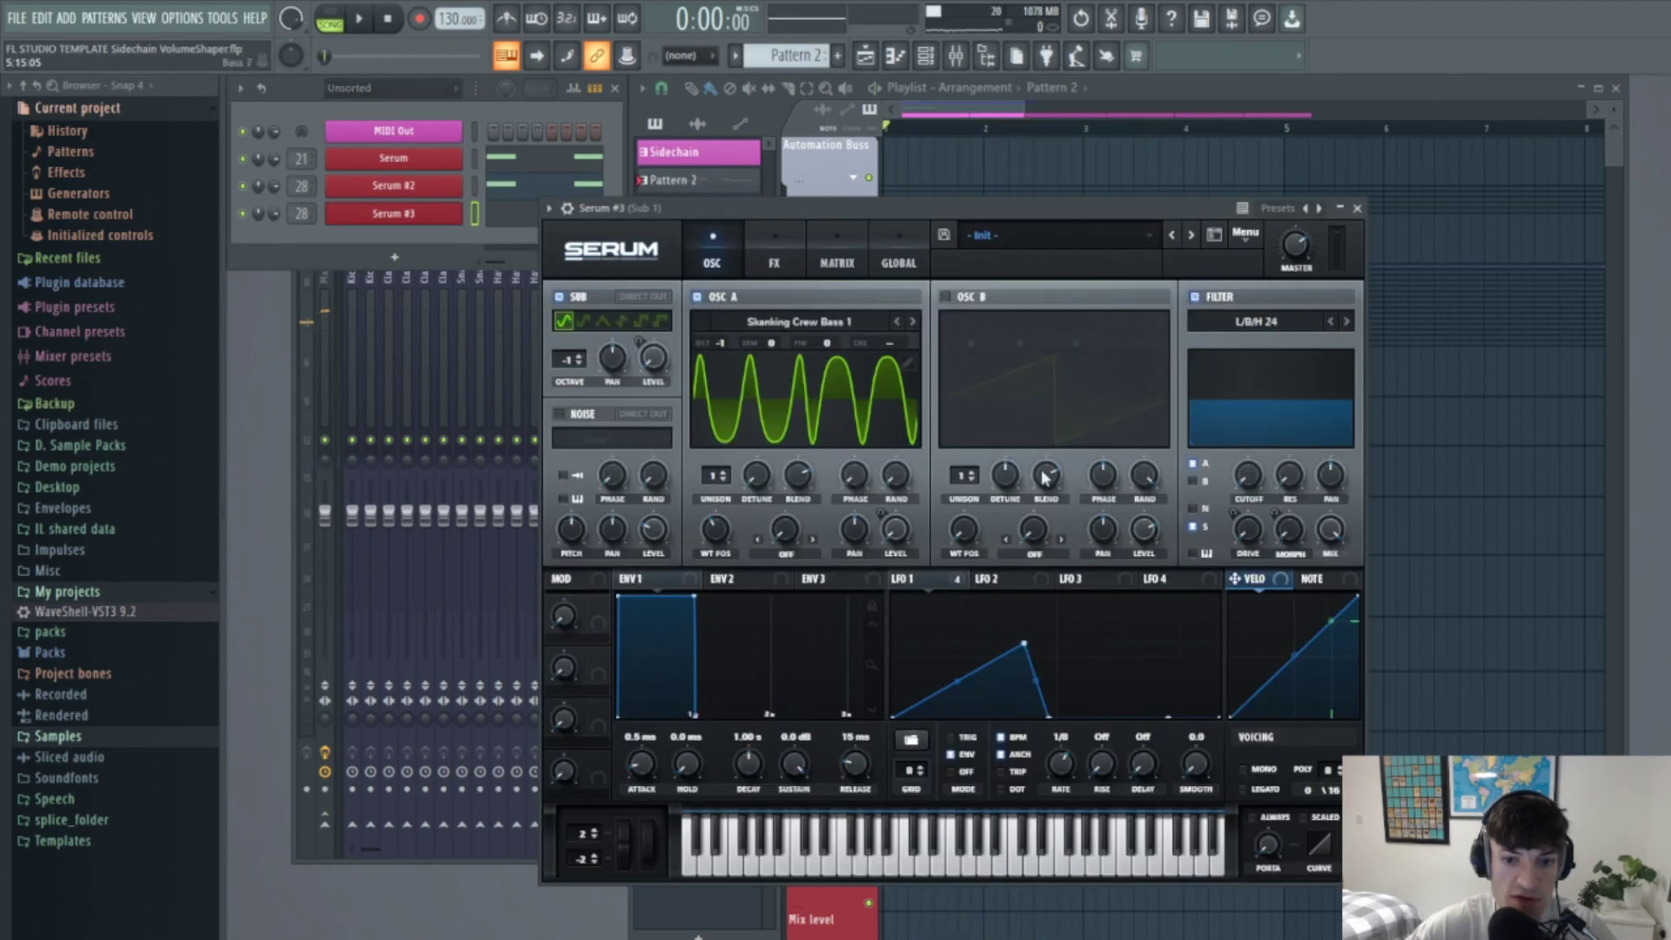
pyautogui.click(501, 217)
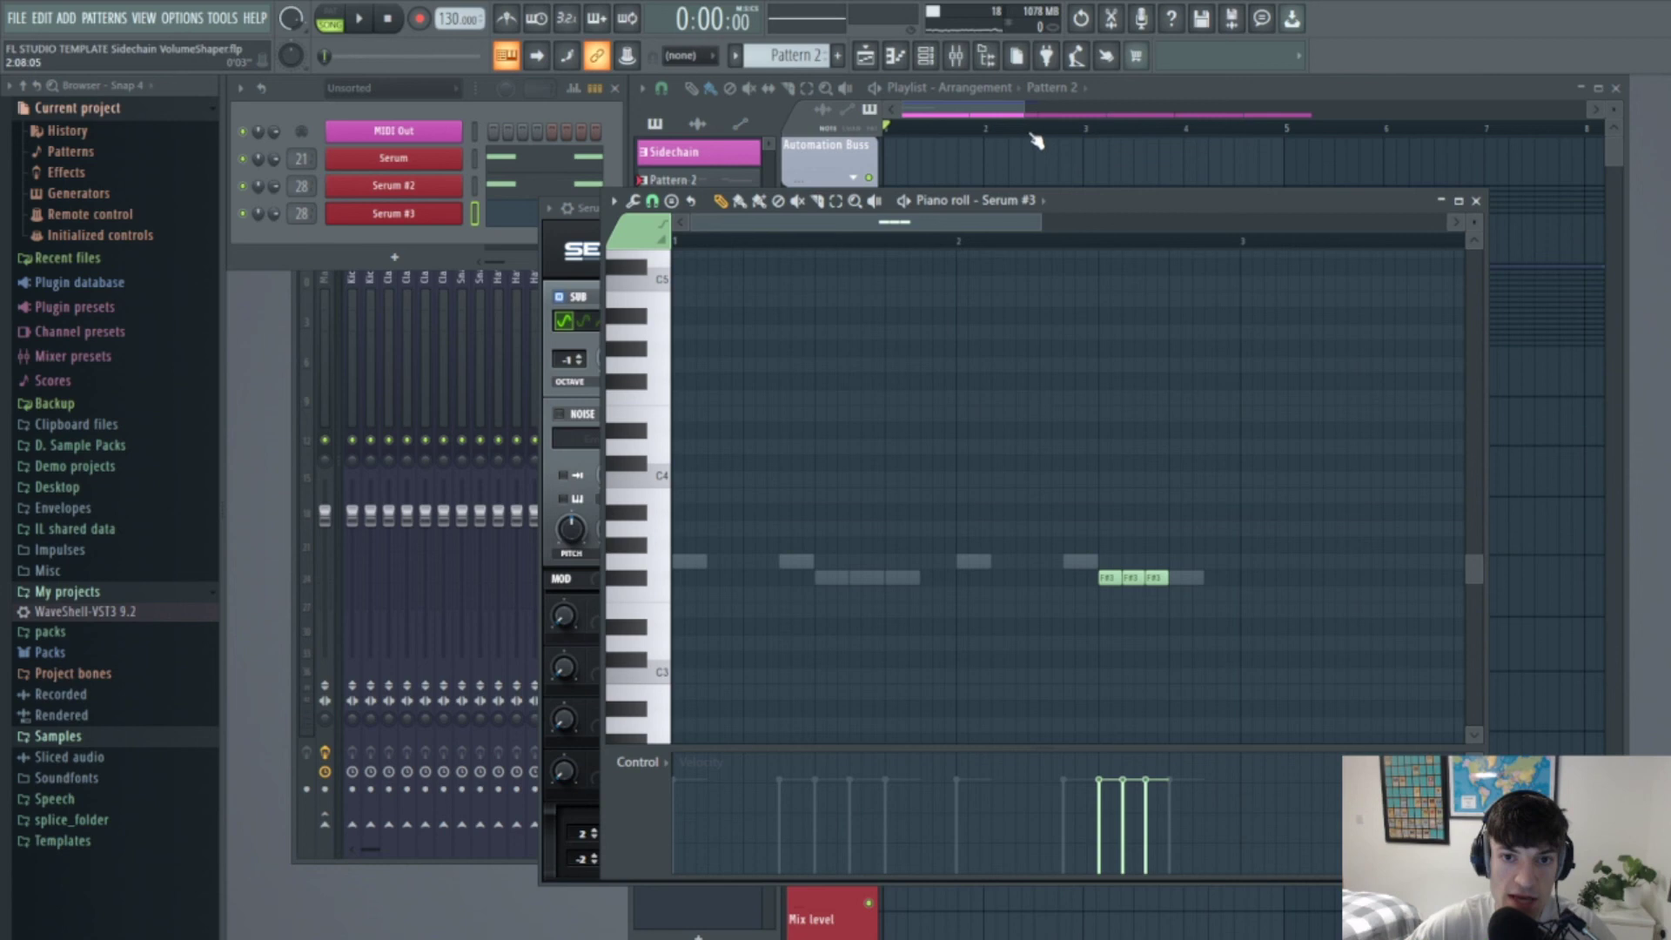
pyautogui.click(1000, 137)
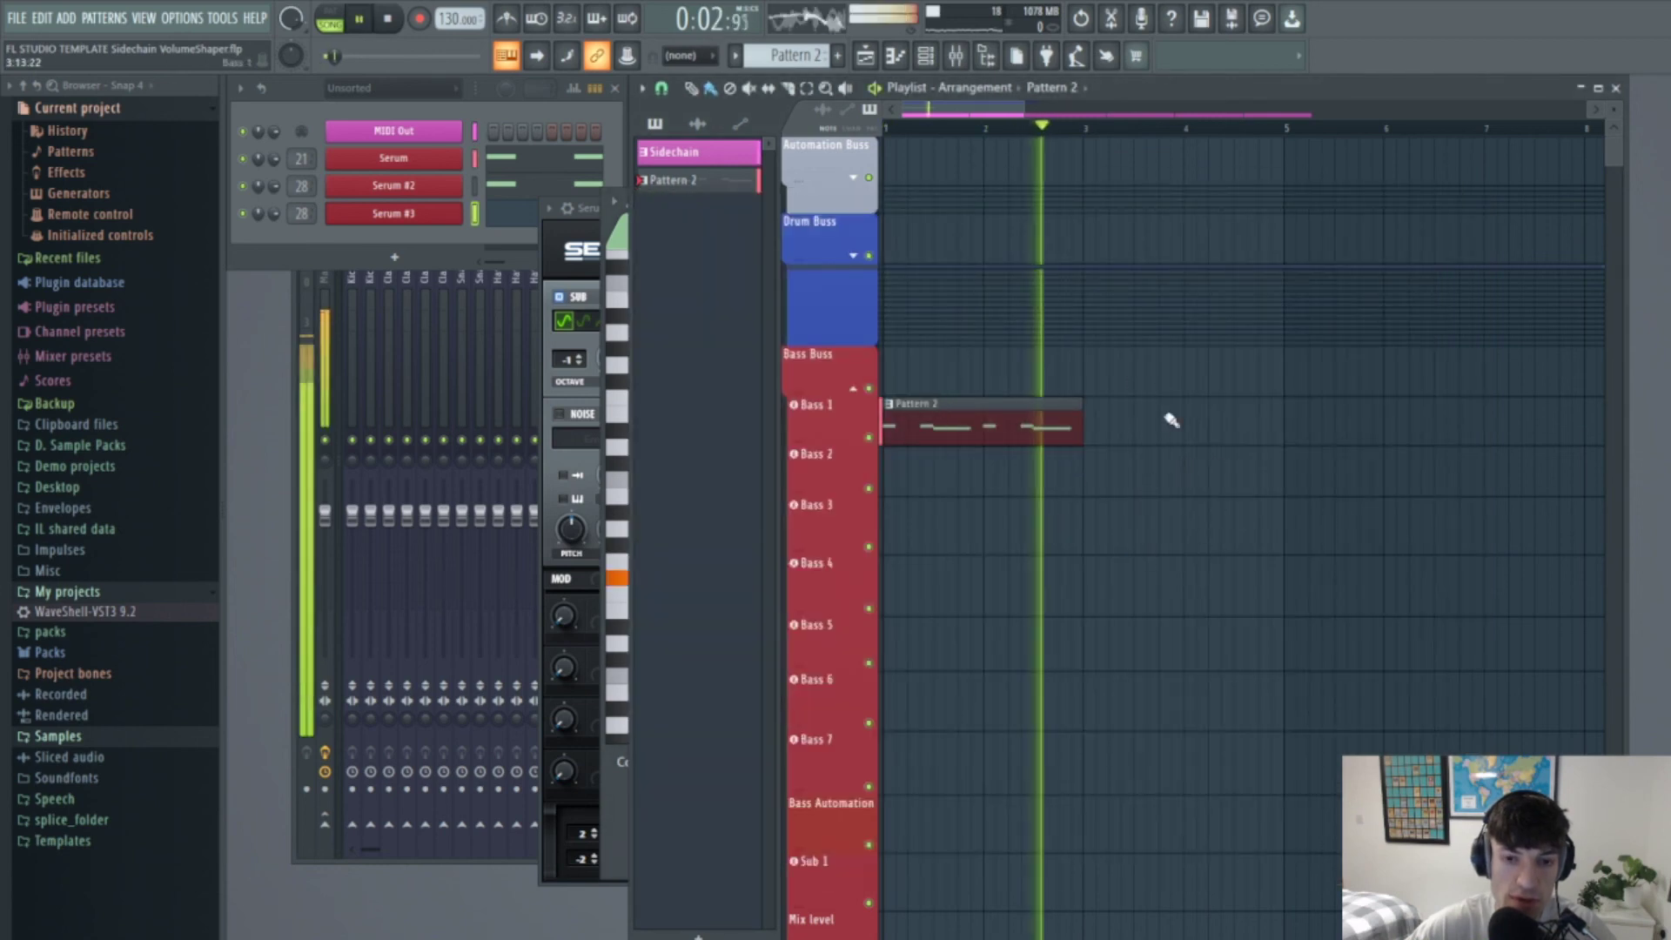
pyautogui.press('space')
pyautogui.click(452, 220)
pyautogui.click(452, 220)
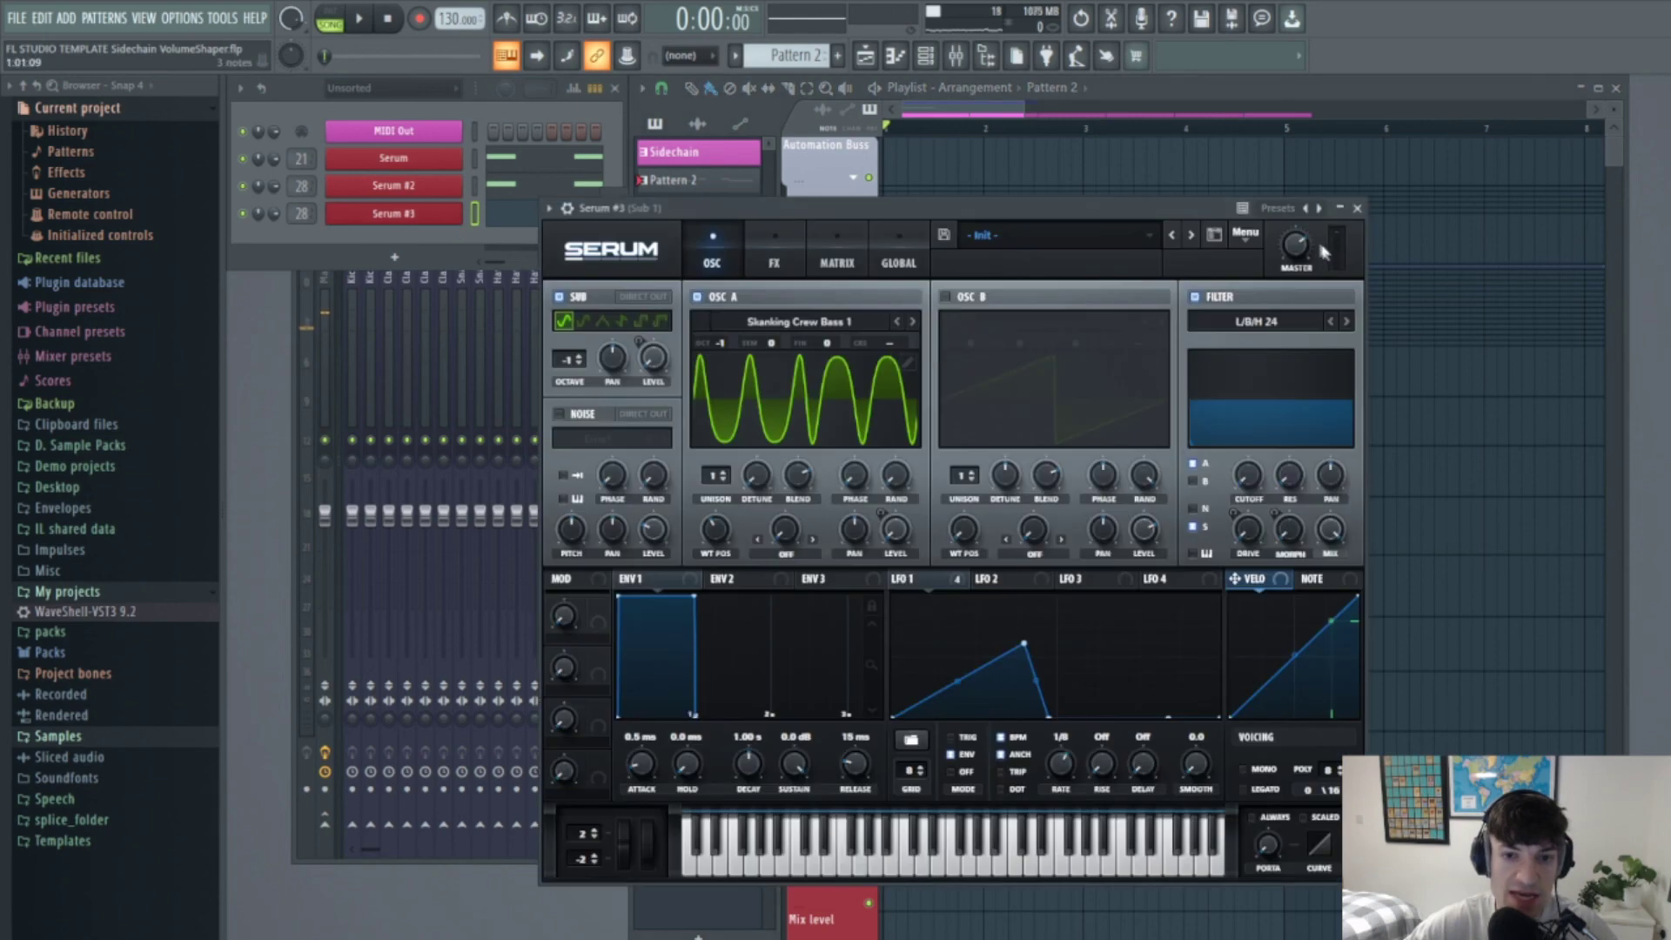
# Add FabFilter Pro-L to the tenth Sub 1 effect slot, set its gain to +4.0, and play the sub
pyautogui.click(1357, 208)
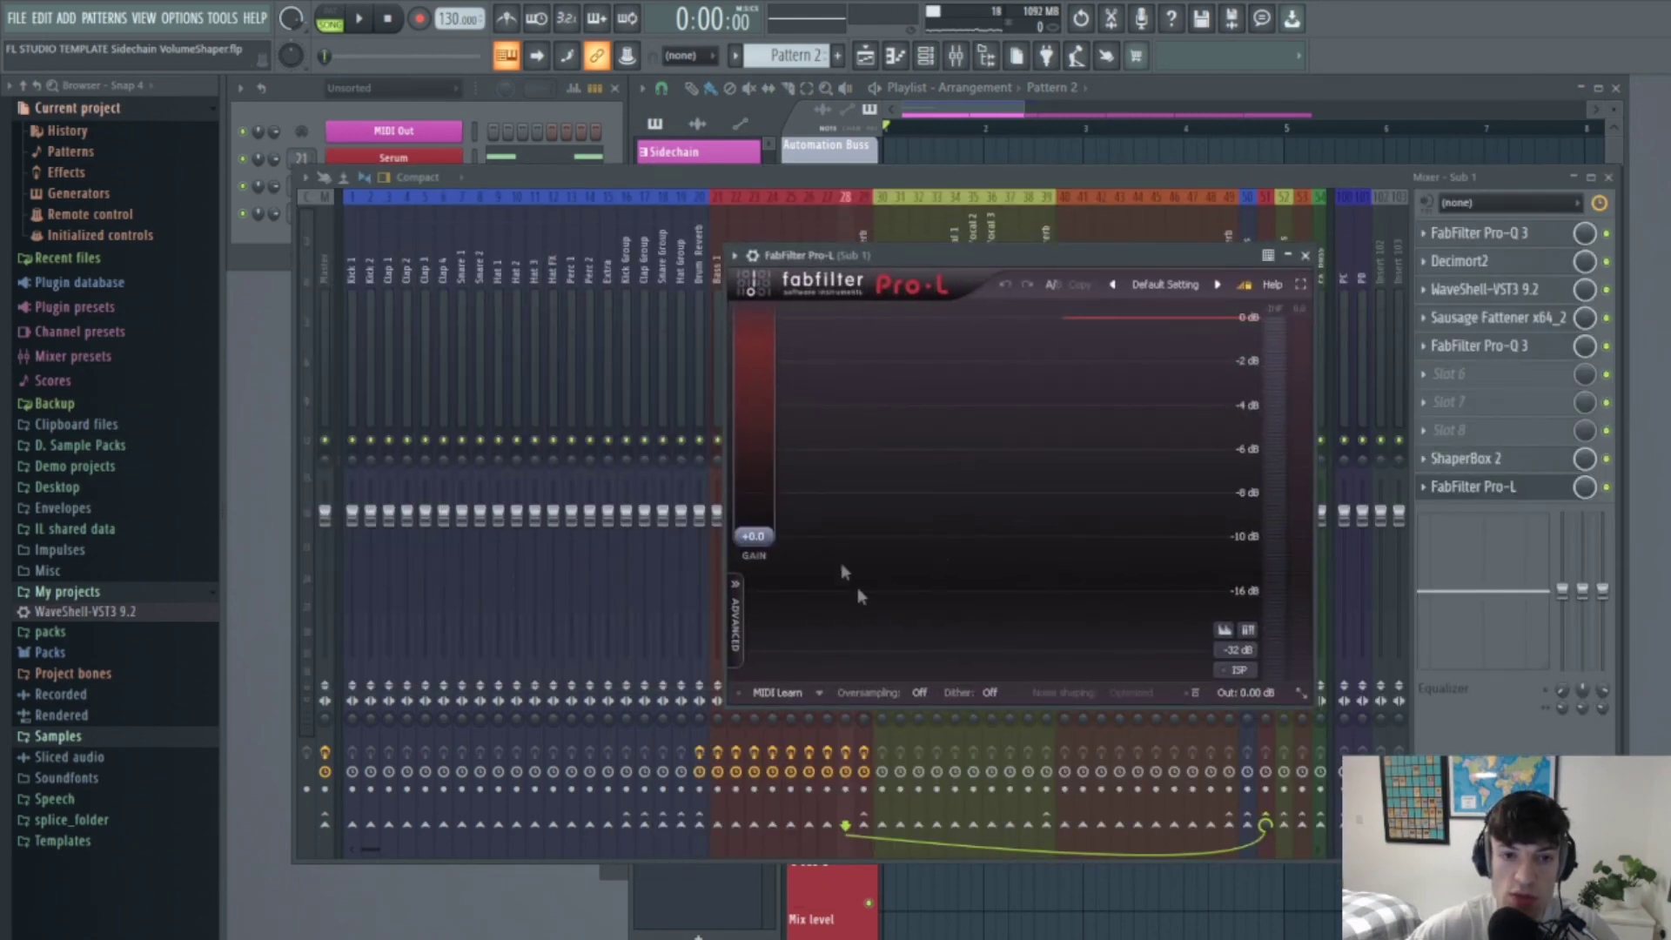
pyautogui.moveTo(948, 255); pyautogui.dragTo(1114, 245)
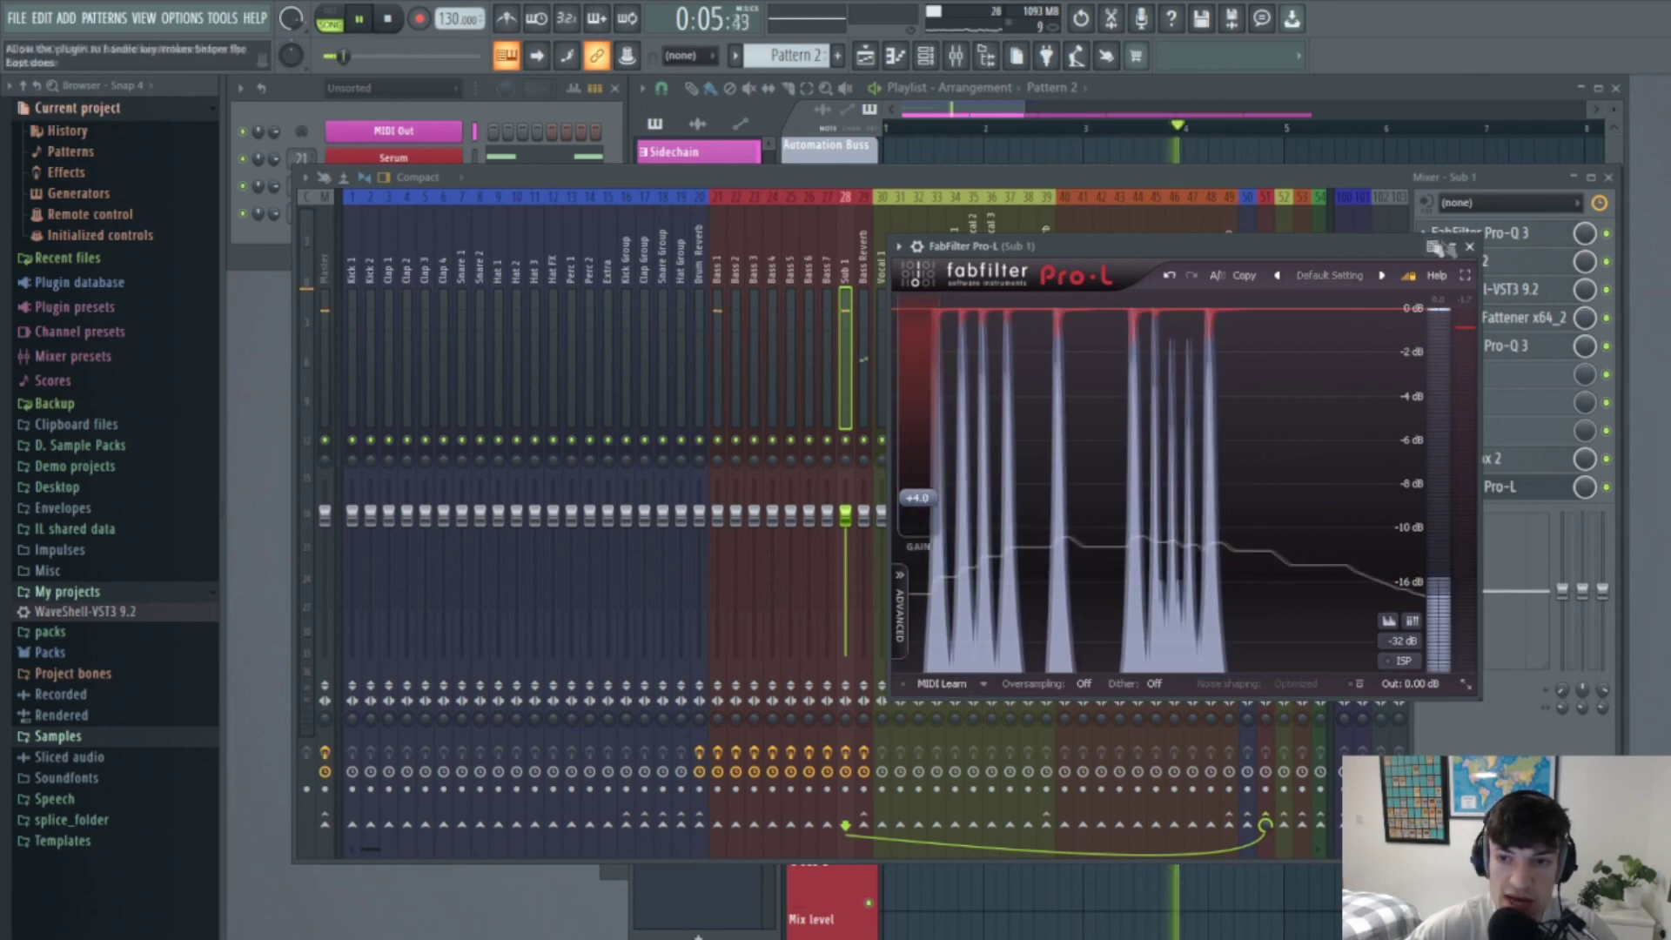
pyautogui.press('space')
pyautogui.click(1469, 247)
pyautogui.click(1606, 179)
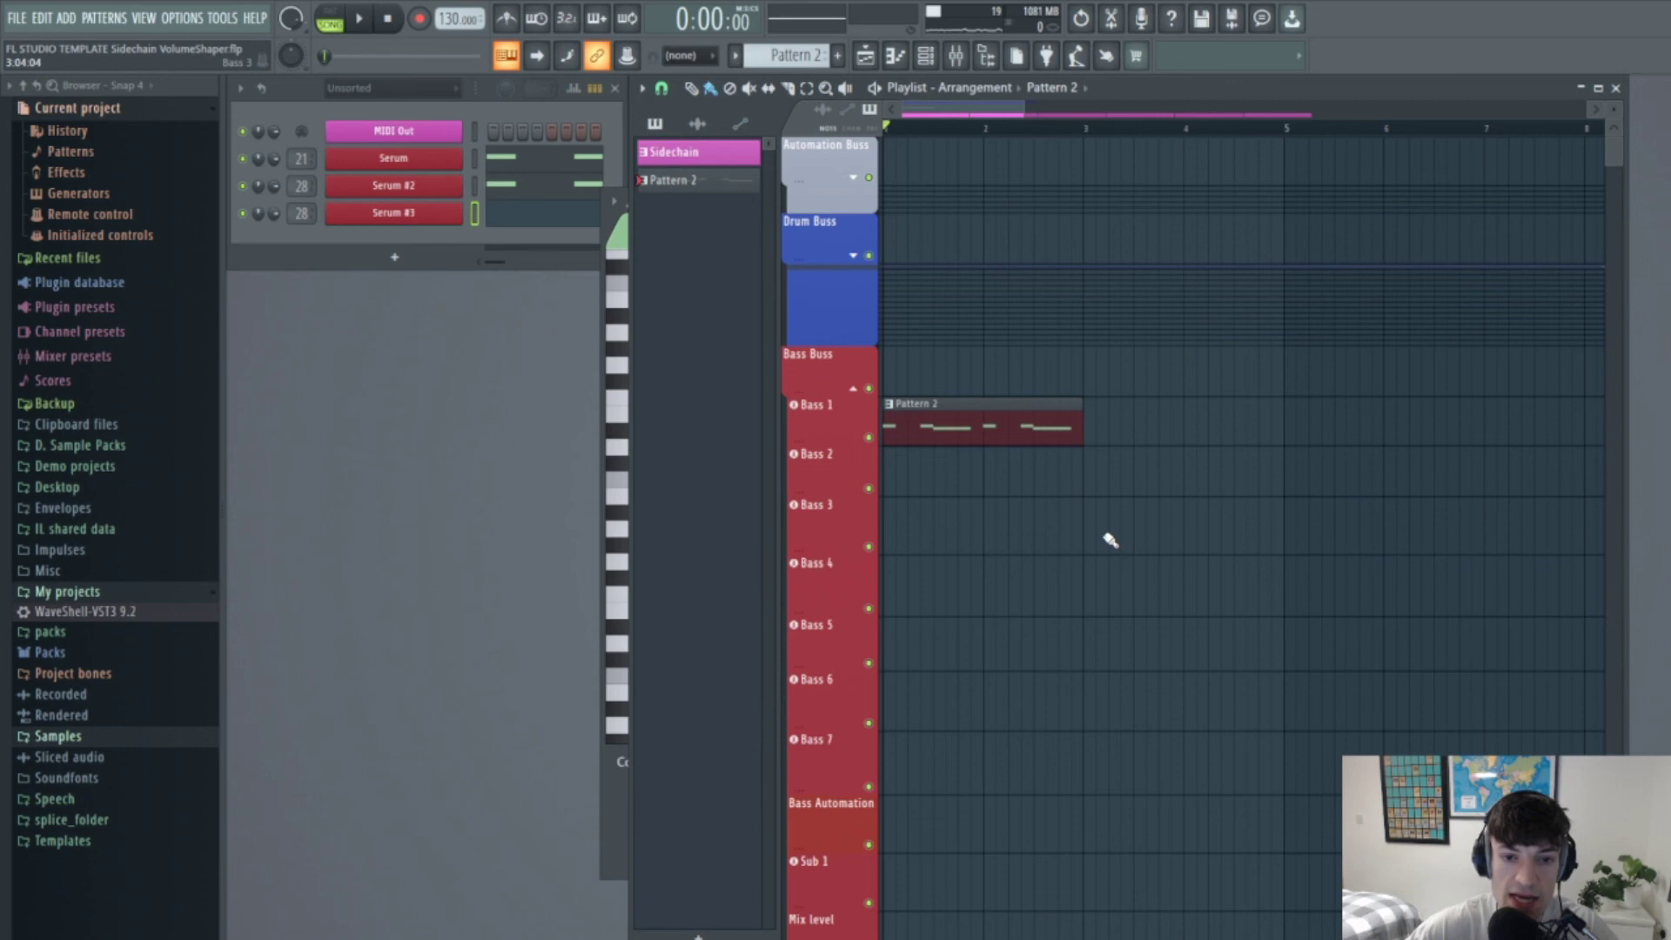
# Expand the Drum Buss tracks, check the Bass Buss effect slots, and play the bass with the drums
pyautogui.click(852, 255)
pyautogui.press('F9')
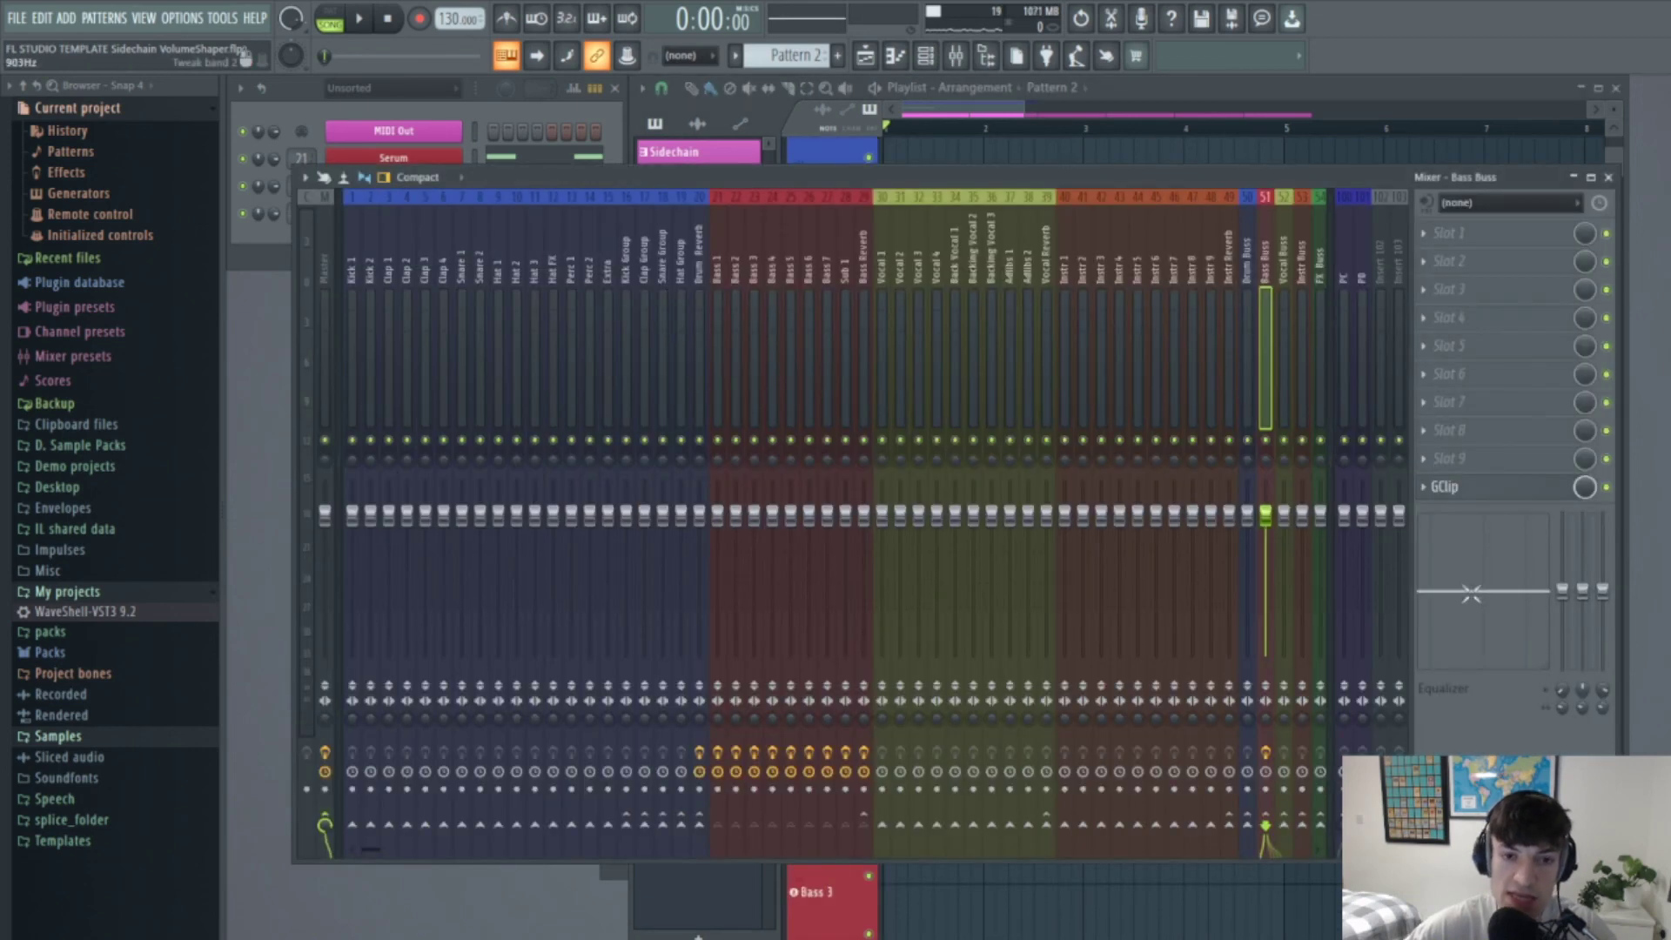
pyautogui.click(1608, 178)
pyautogui.press('space')
pyautogui.scroll(-5, 1070, 491)
pyautogui.scroll(3, 1066, 503)
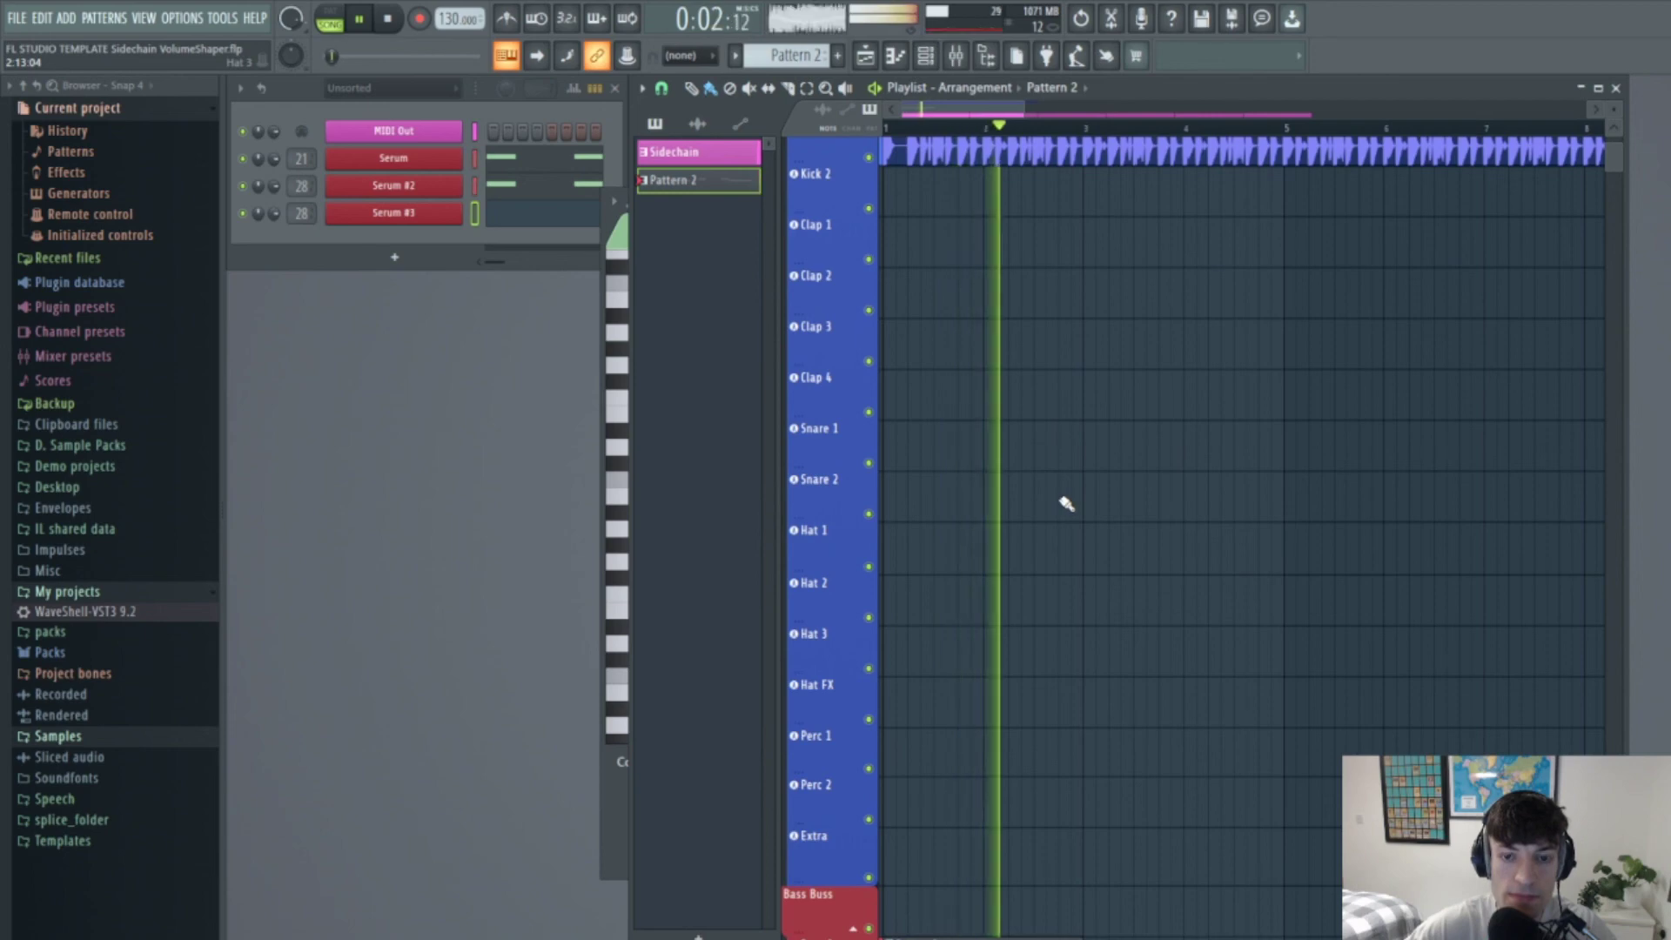
pyautogui.scroll(-4, 1062, 500)
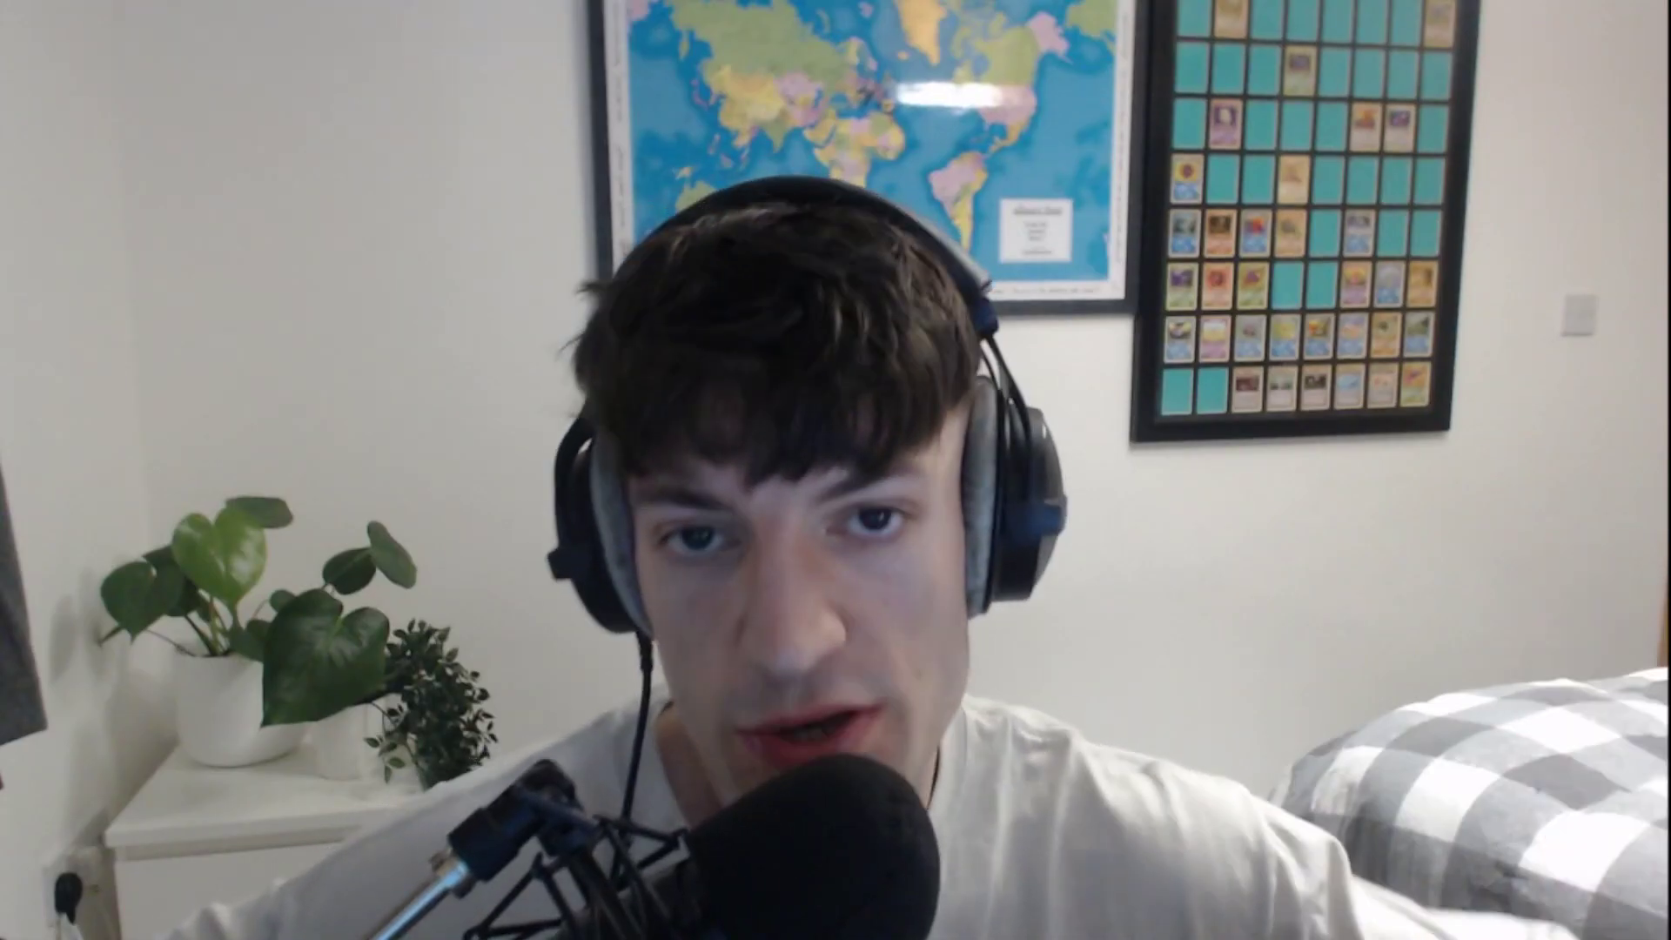